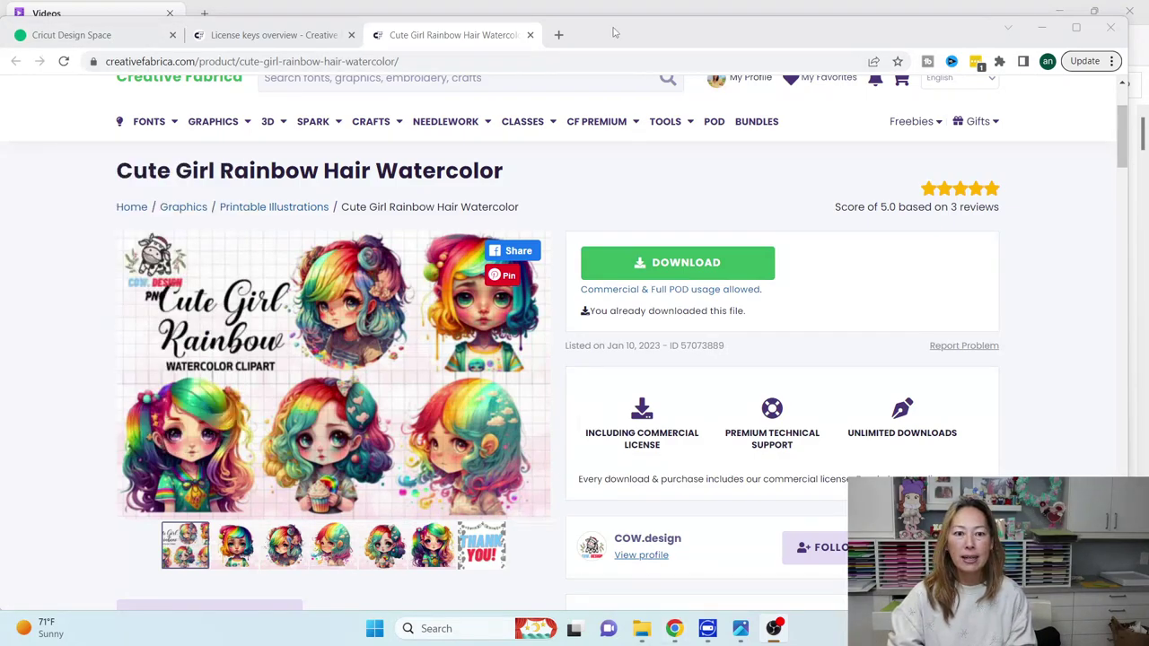
# Go to design.cricut.com in a new tab and launch Design Space for Windows to a blank canvas.
pyautogui.click(558, 34)
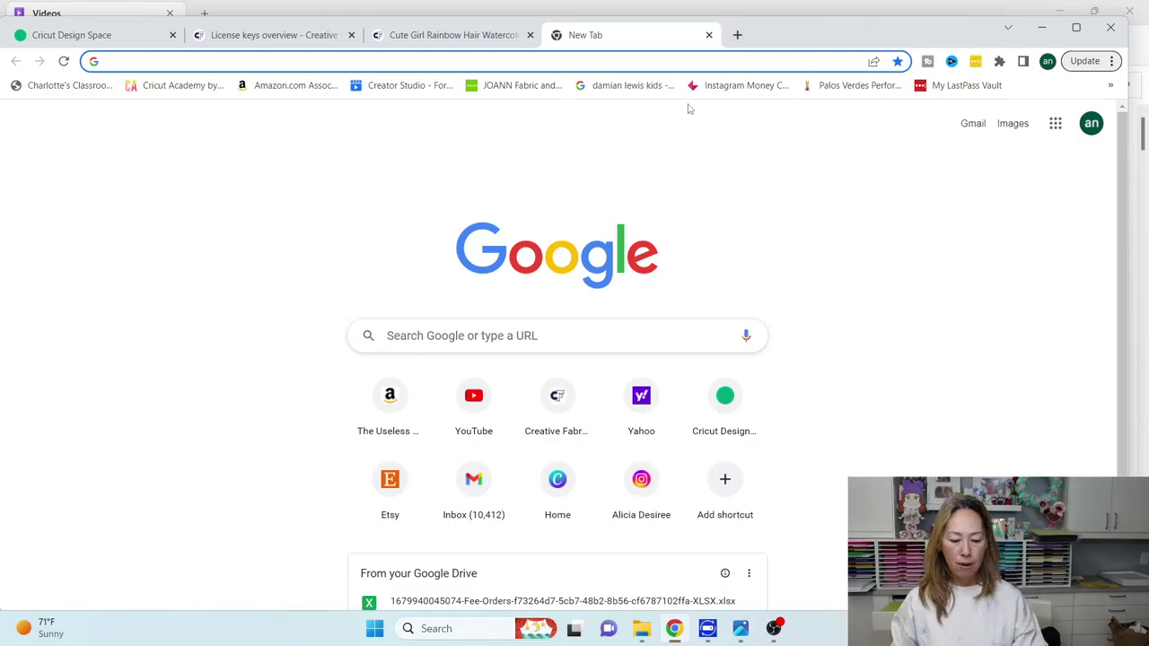
pyautogui.write('d')
pyautogui.press('Return')
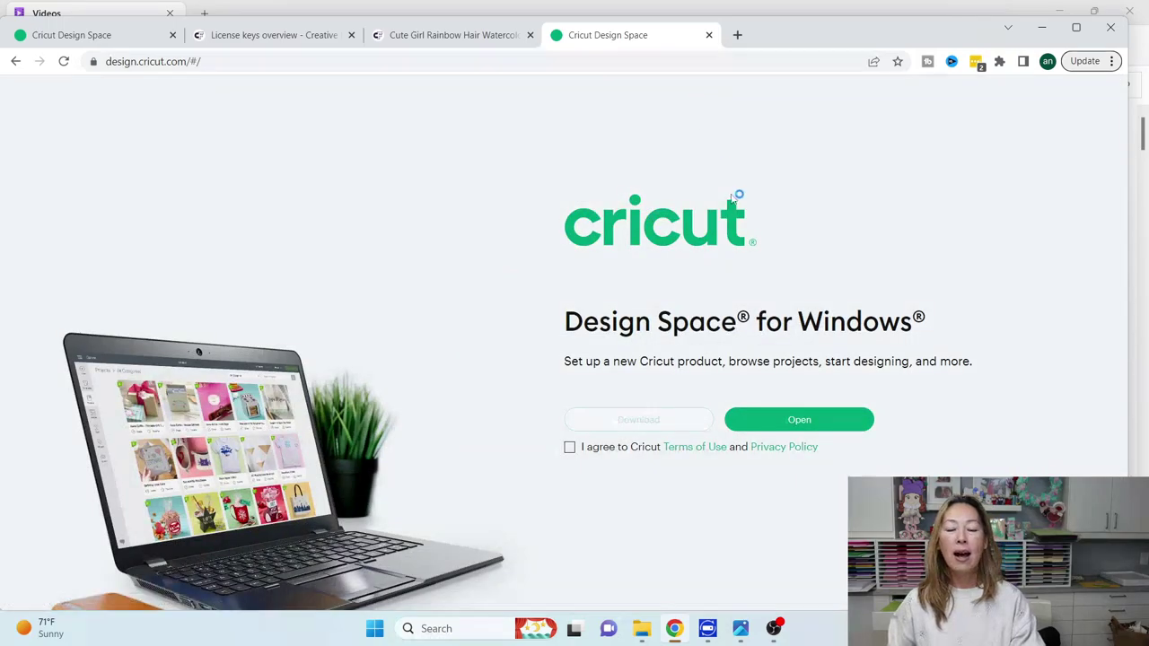
pyautogui.click(824, 428)
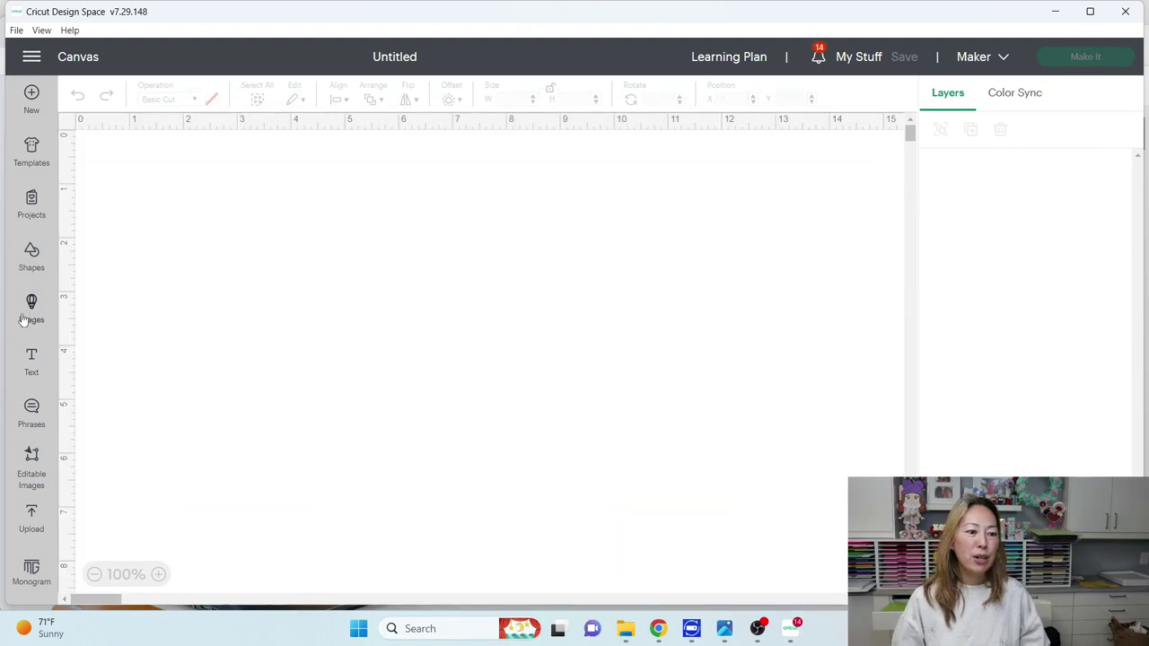
# Upload '1 Cute Girl Rainbow' from Downloads as an image and mark its type as Complex.
pyautogui.click(31, 521)
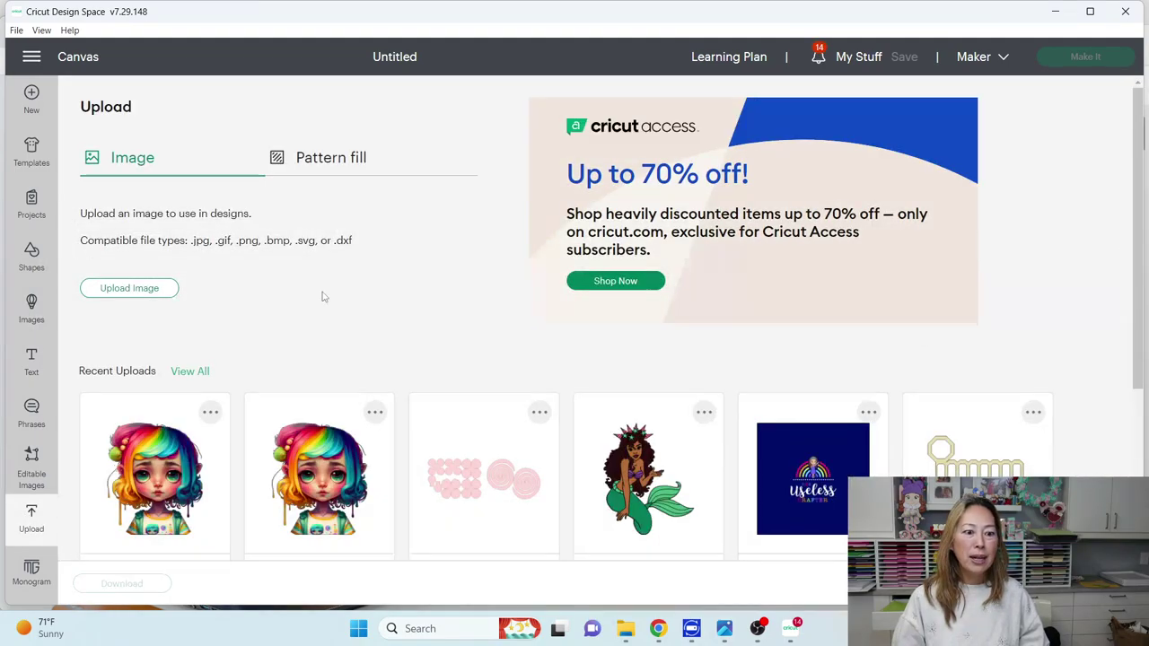
pyautogui.click(130, 288)
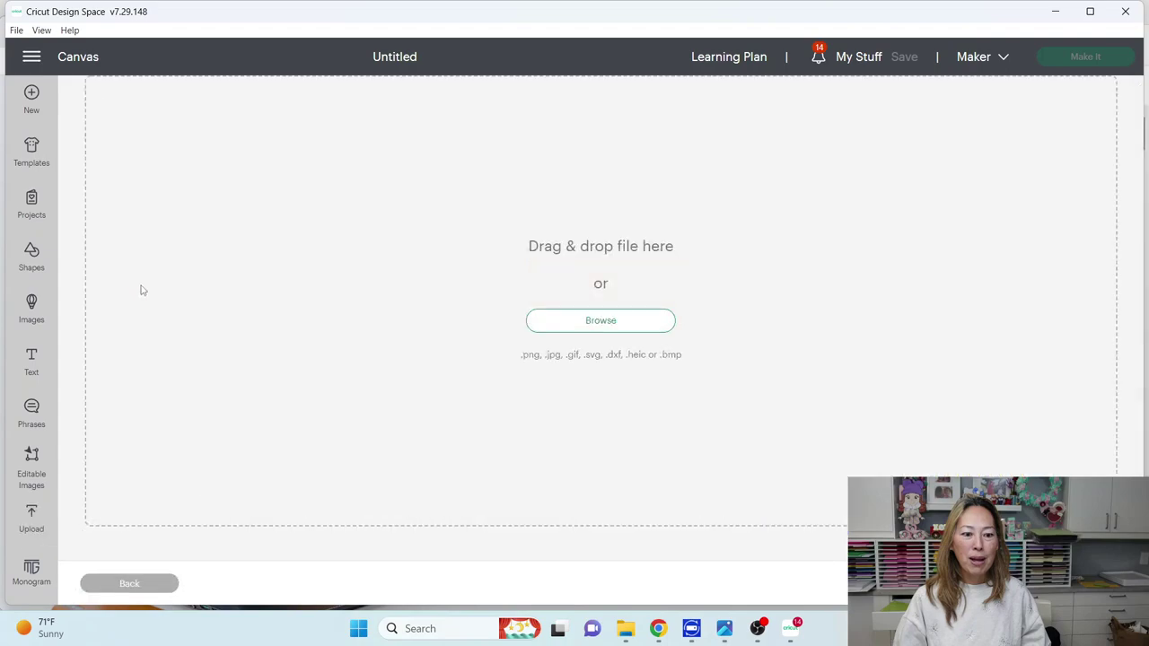
pyautogui.click(639, 320)
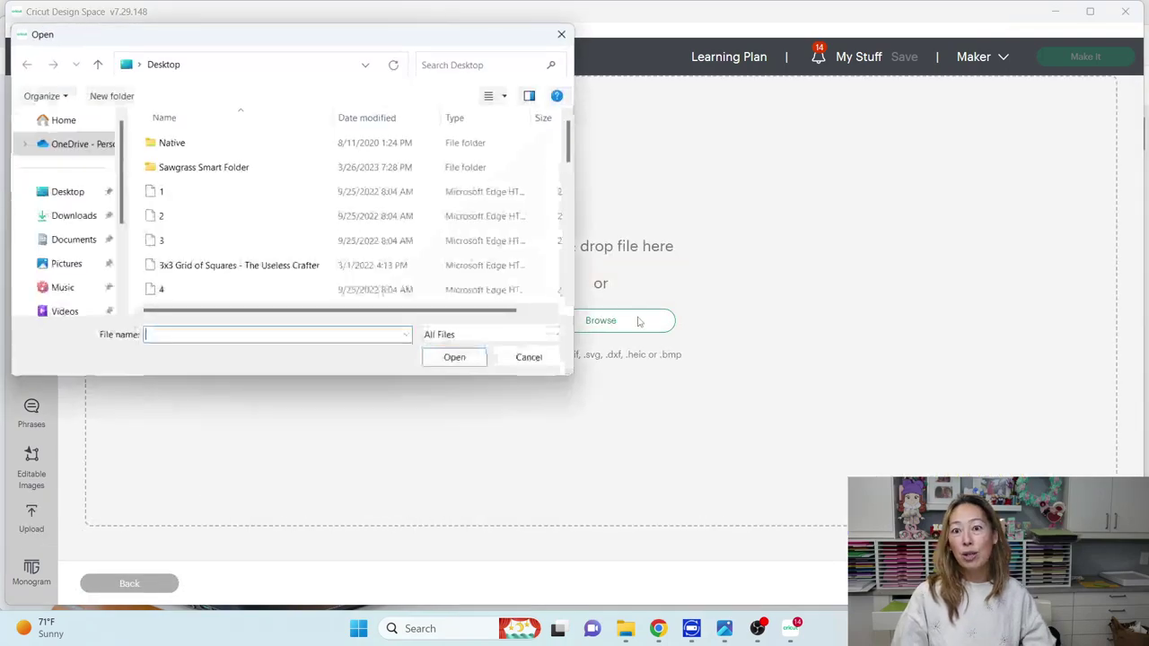
pyautogui.click(72, 216)
pyautogui.scroll(-3, 296, 198)
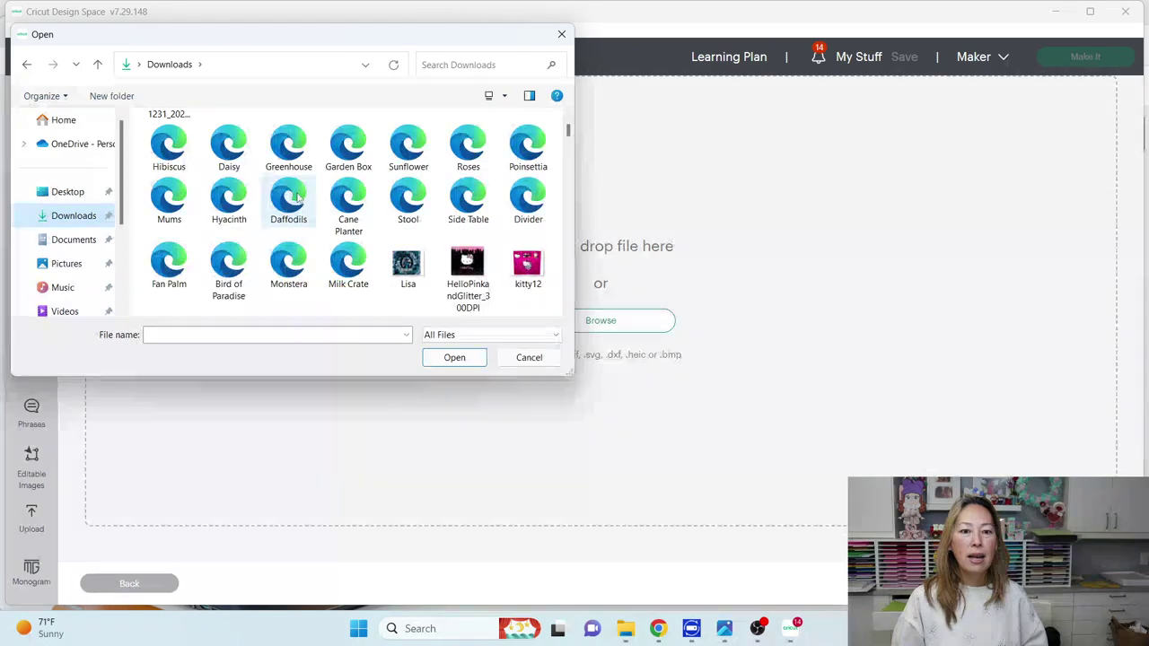
pyautogui.scroll(-3, 296, 198)
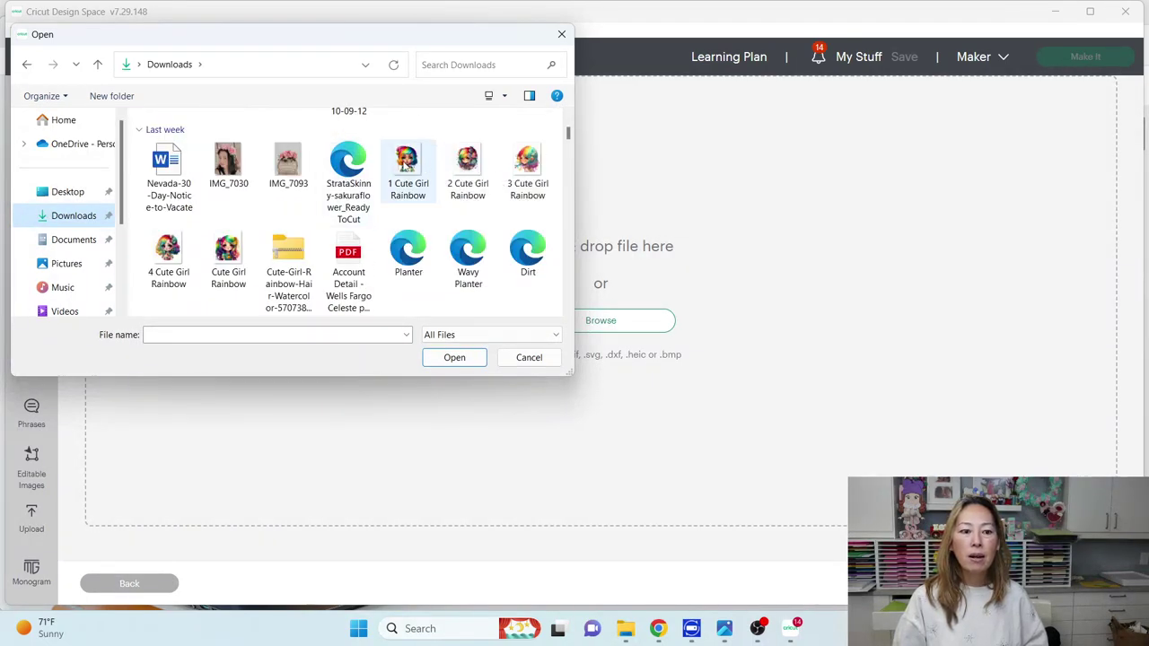
pyautogui.click(406, 160)
pyautogui.click(481, 359)
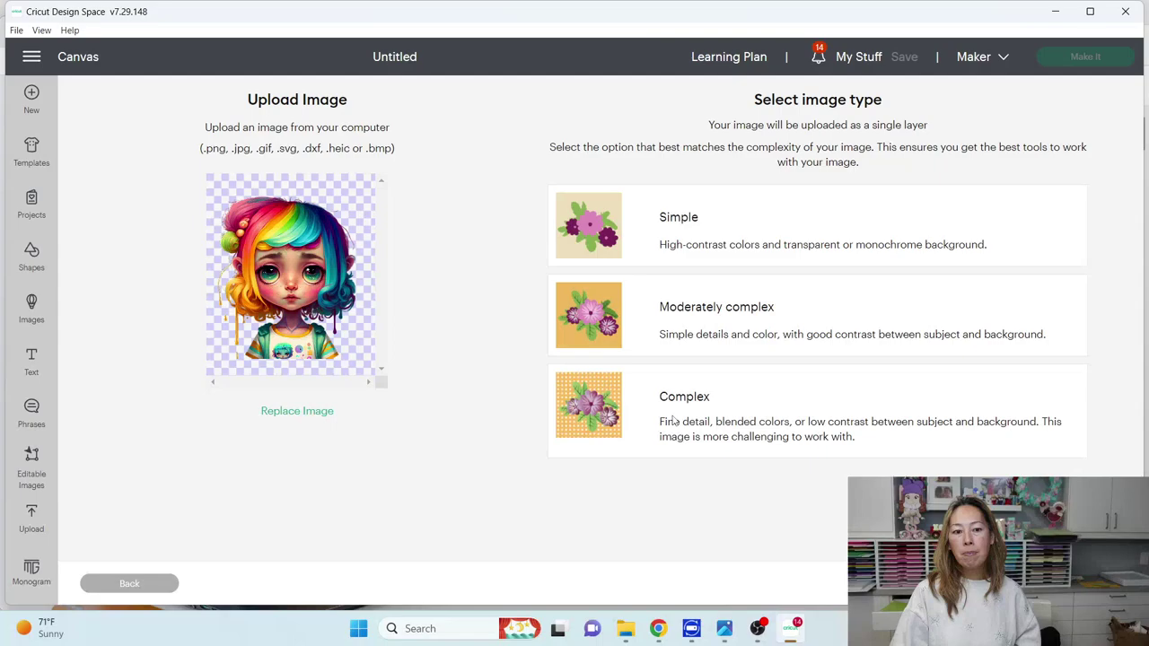
pyautogui.click(673, 419)
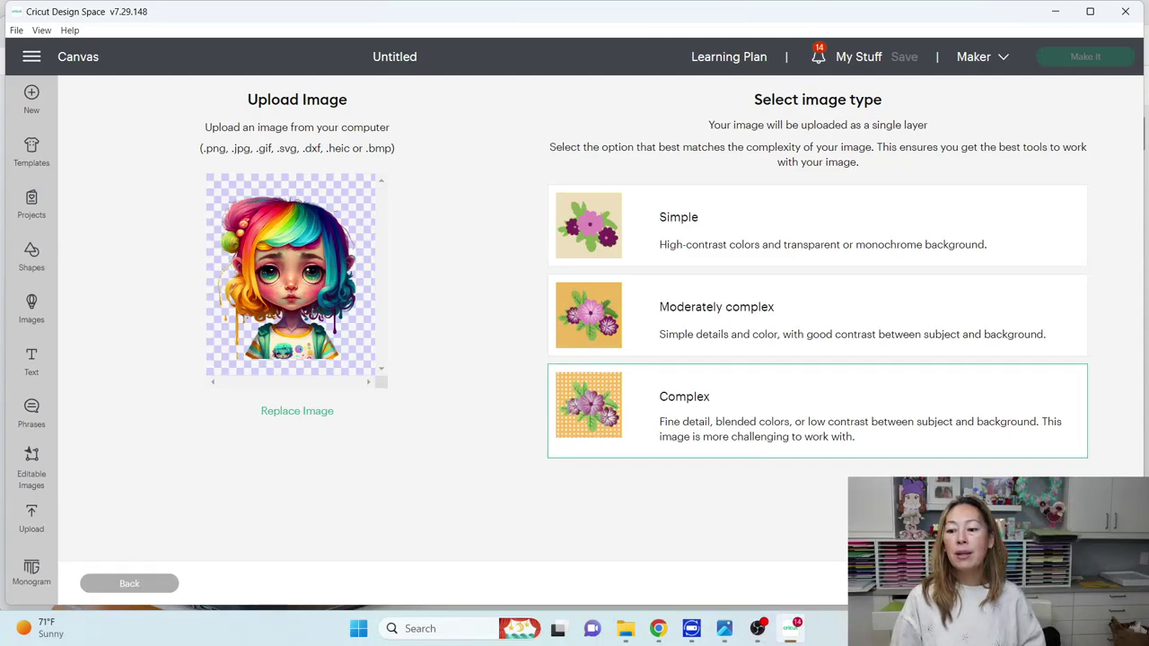
# Continue to the background remover and zoom in twice to 56% to see the hair edges.
pyautogui.click(1067, 584)
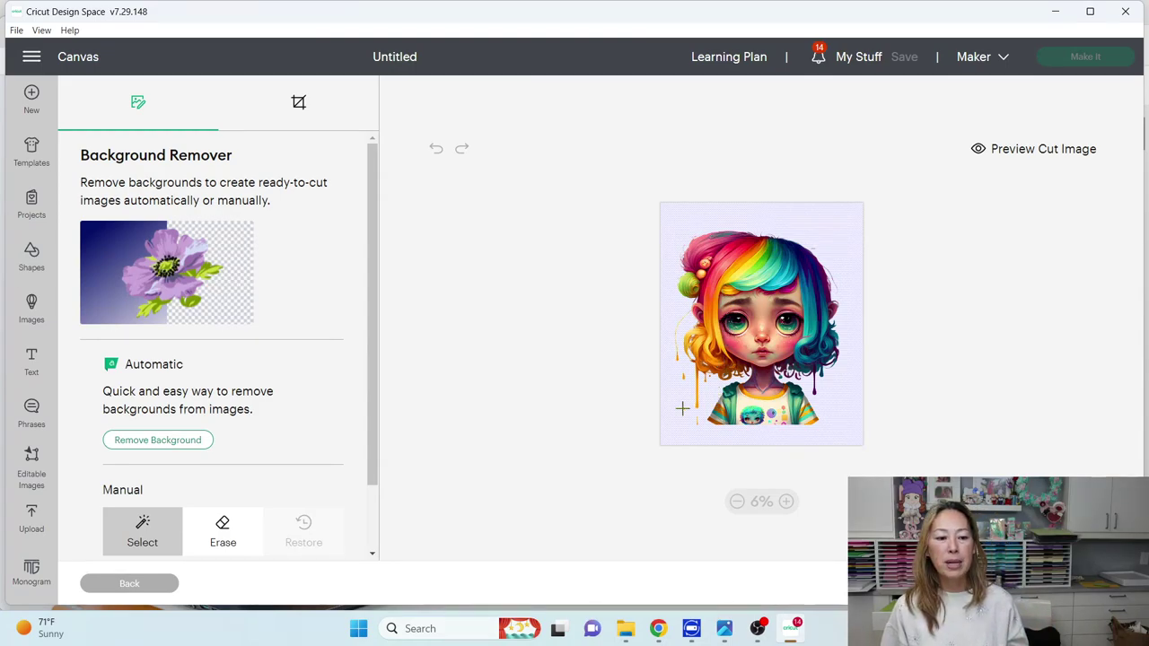
pyautogui.click(787, 503)
pyautogui.click(789, 503)
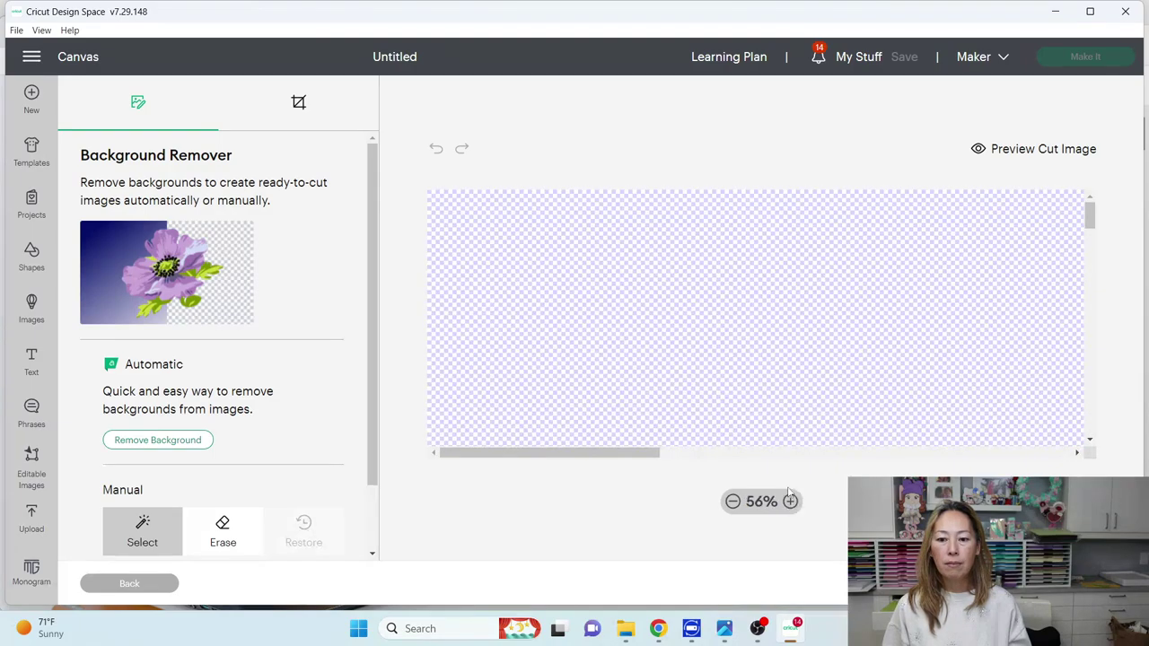
pyautogui.scroll(-1, 635, 363)
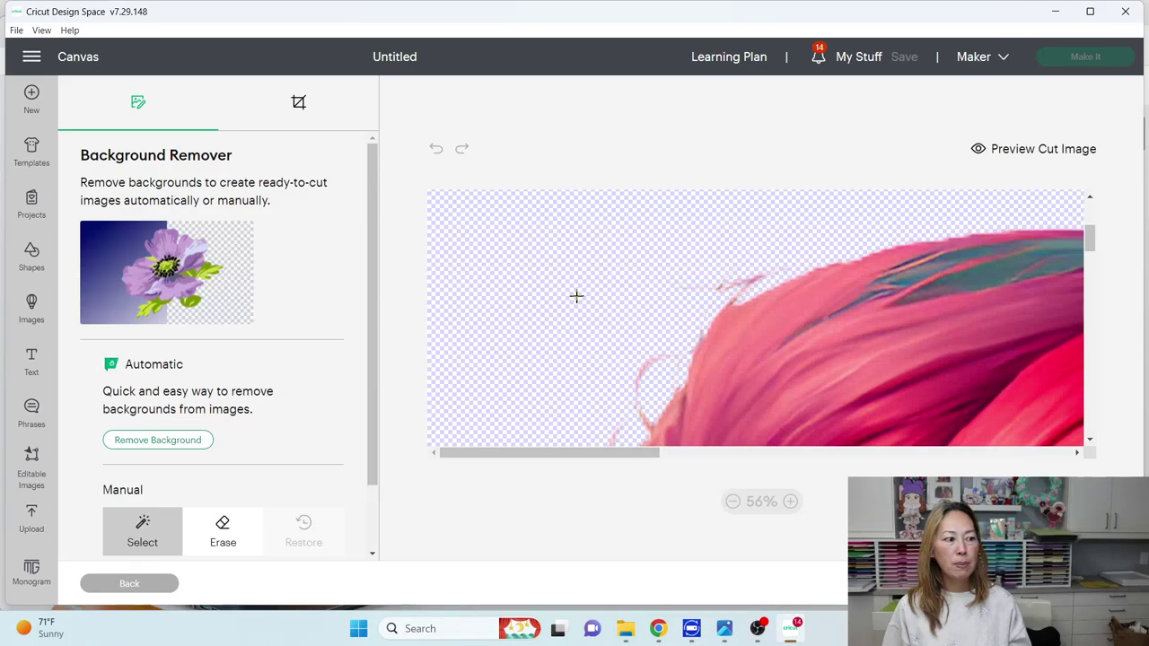
pyautogui.scroll(-1, 213, 484)
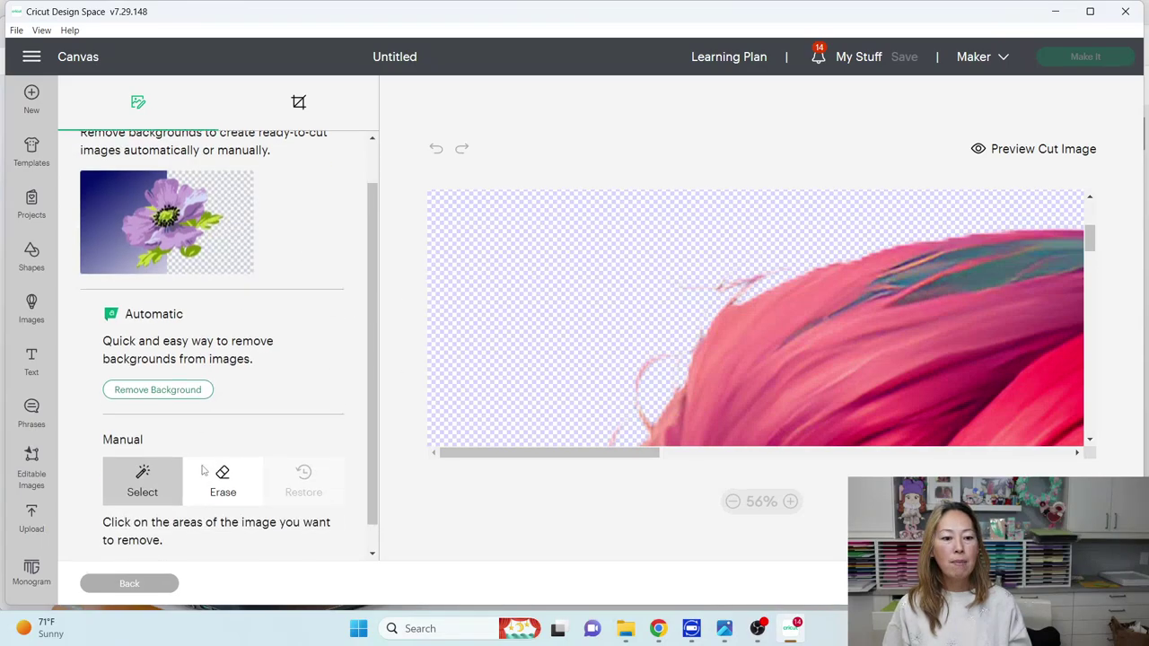
# Switch to manual Erase at size 50 and erase the two small pink wisps beside the hair.
pyautogui.click(224, 458)
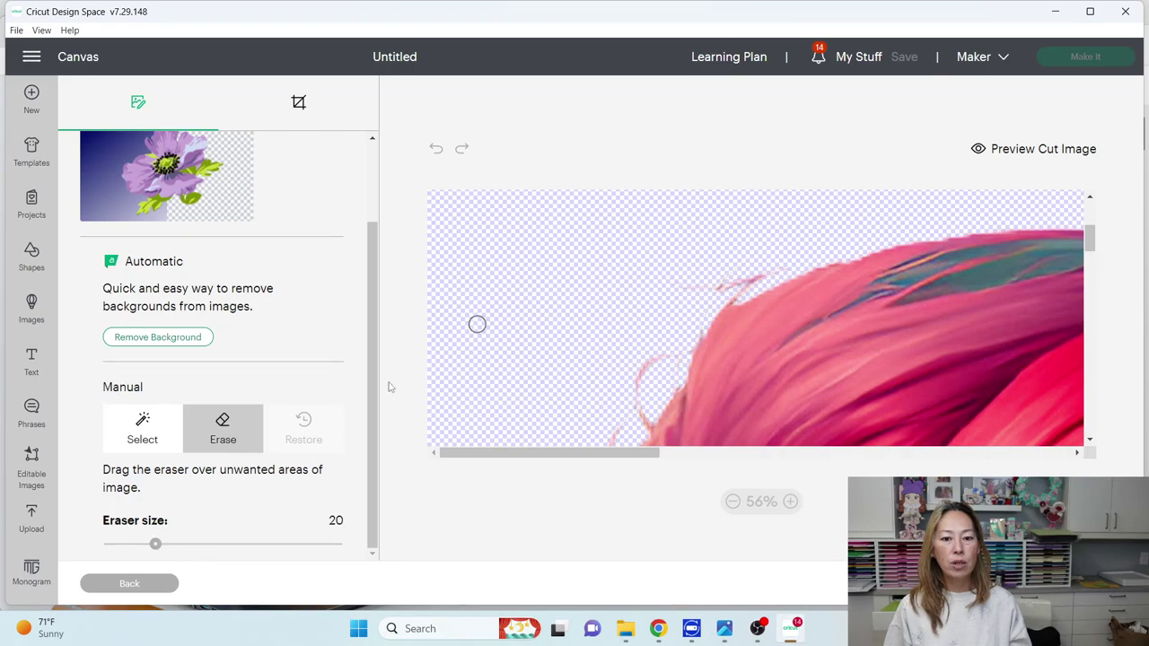
pyautogui.moveTo(200, 551); pyautogui.dragTo(223, 545)
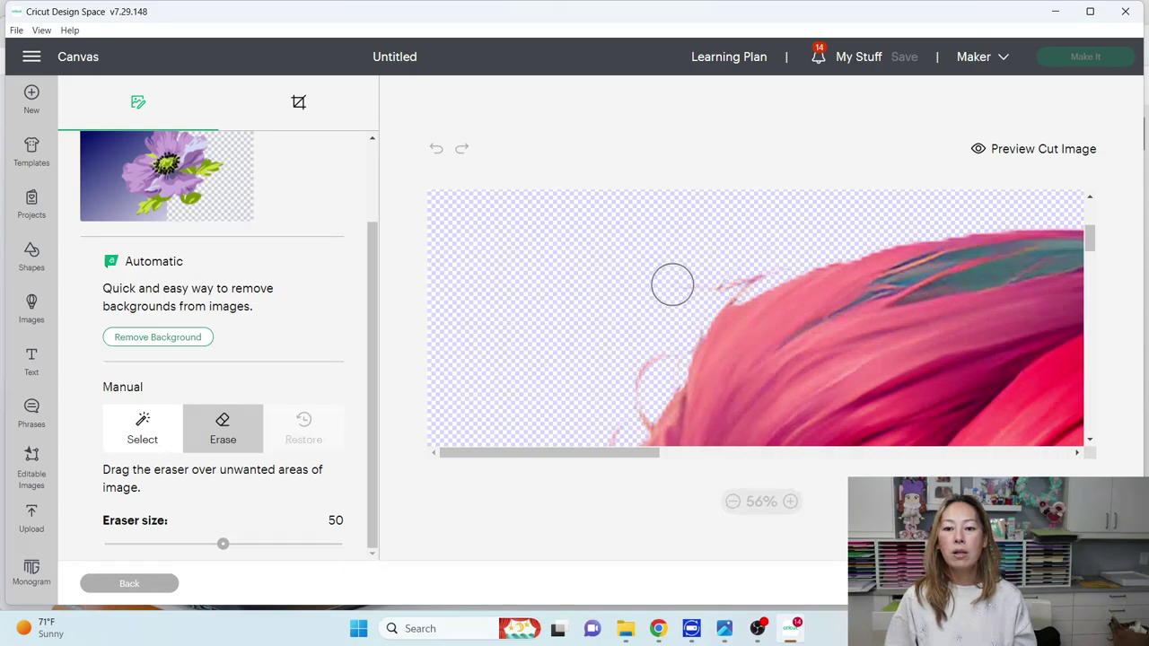
pyautogui.moveTo(706, 275); pyautogui.dragTo(690, 290)
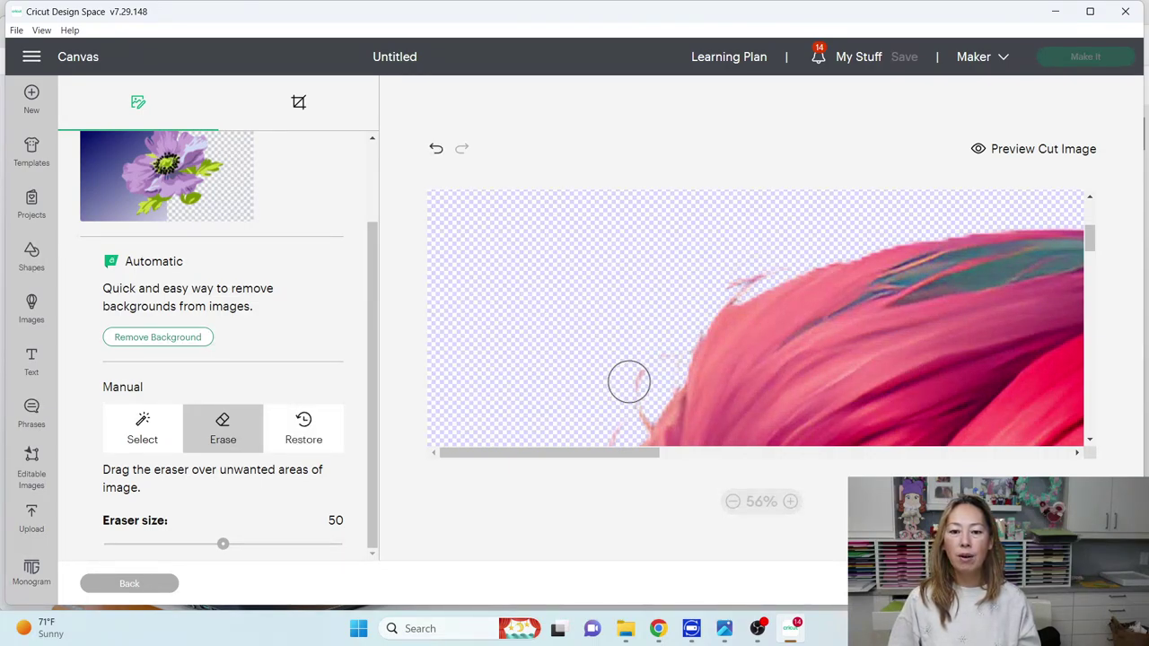
pyautogui.moveTo(628, 382); pyautogui.dragTo(601, 354)
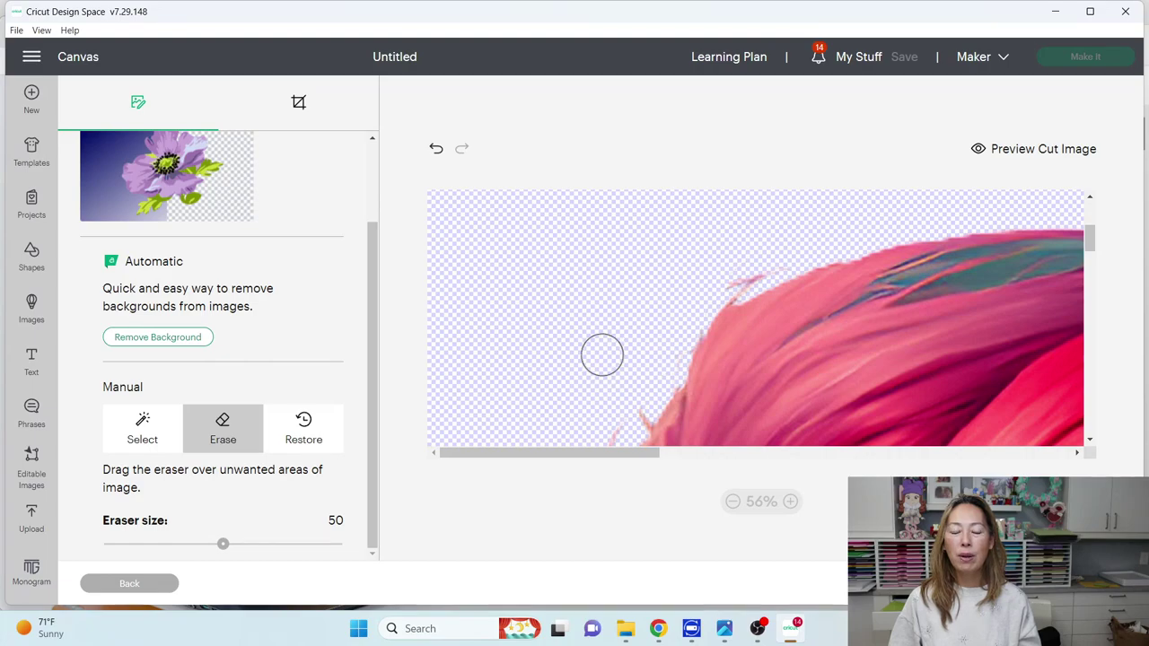
# Erase the small orange drop near the drips and other leftover background bits.
pyautogui.scroll(-2, 595, 335)
pyautogui.scroll(-2, 569, 305)
pyautogui.scroll(-2, 566, 287)
pyautogui.scroll(-2, 563, 273)
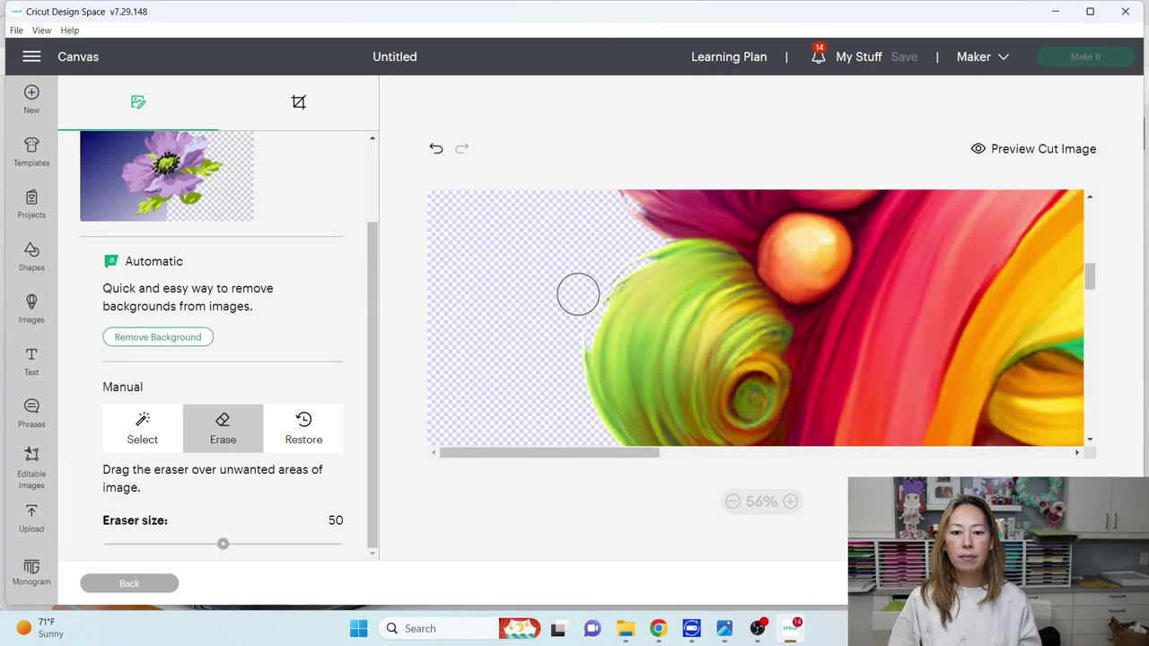
pyautogui.scroll(-2, 534, 290)
pyautogui.scroll(-2, 510, 240)
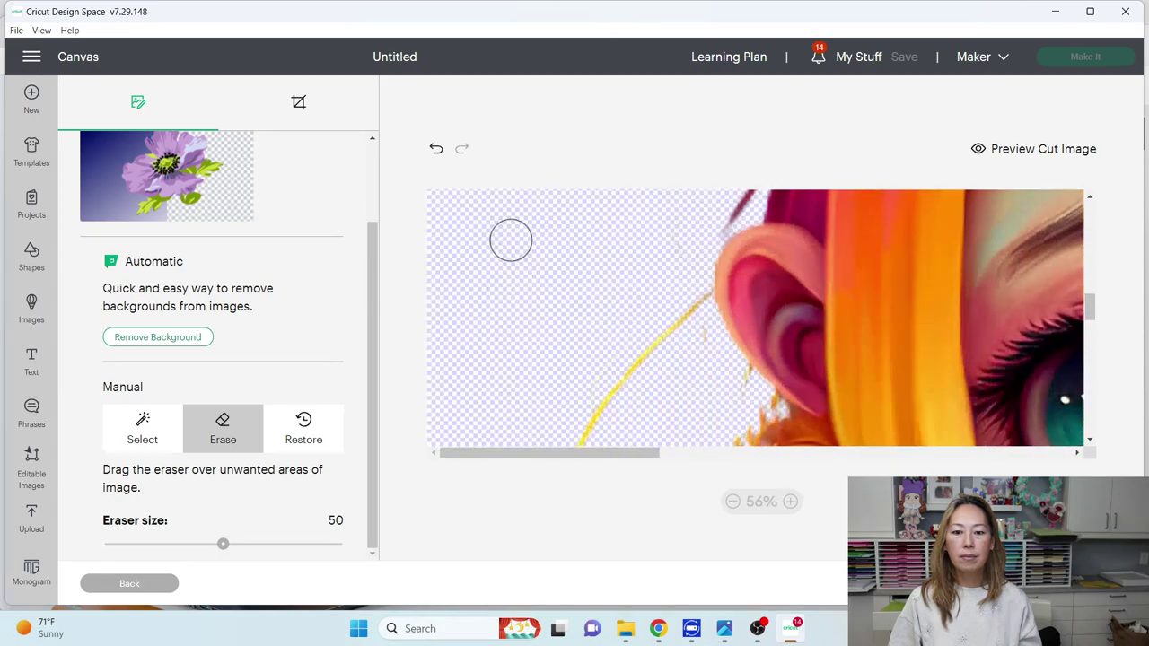
pyautogui.scroll(1, 538, 296)
pyautogui.scroll(1, 619, 282)
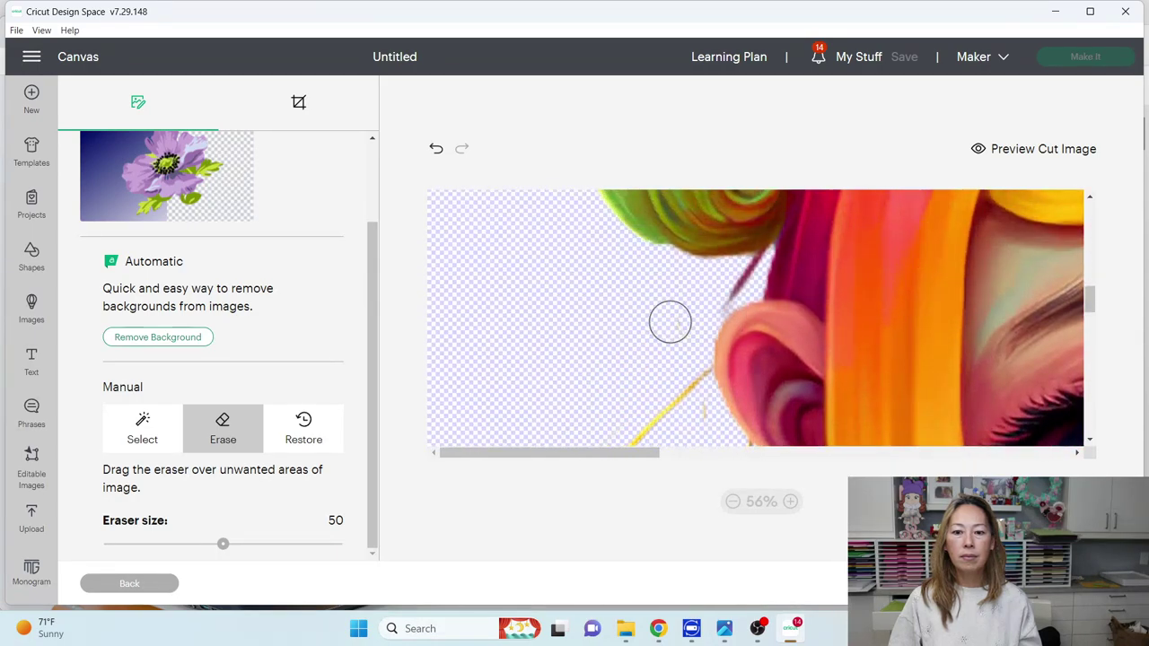
pyautogui.scroll(-1, 602, 309)
pyautogui.scroll(-1, 599, 278)
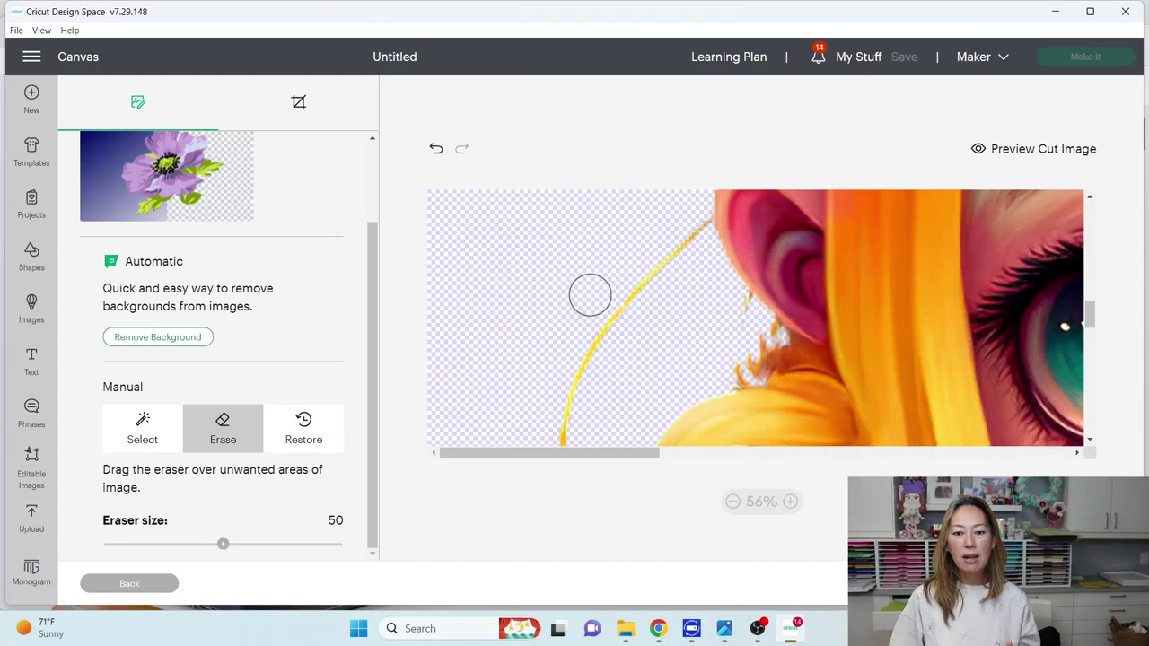
pyautogui.scroll(-1, 577, 305)
pyautogui.scroll(-1, 582, 256)
pyautogui.scroll(-1, 582, 257)
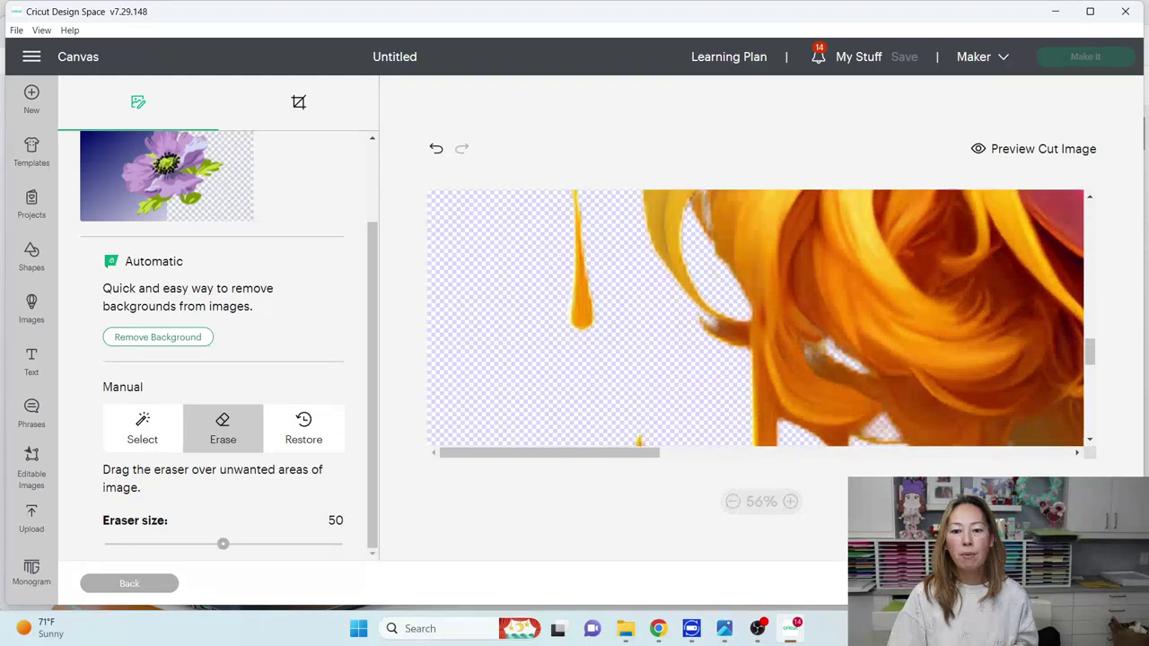
pyautogui.scroll(-2, 583, 269)
pyautogui.moveTo(633, 287); pyautogui.dragTo(635, 323)
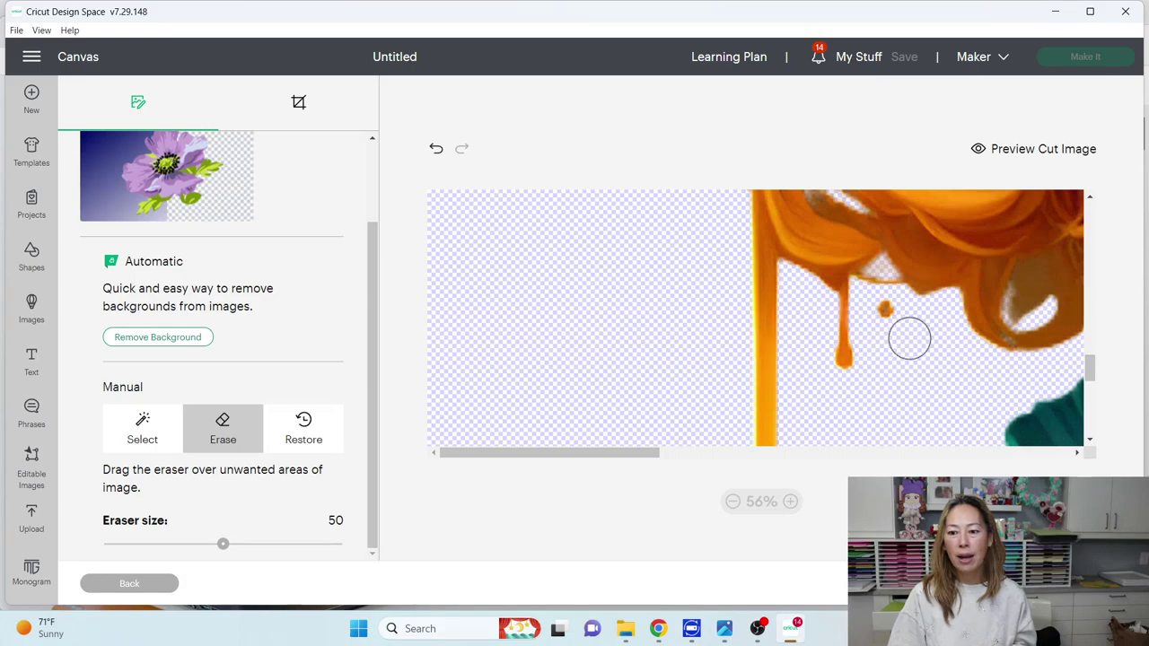
pyautogui.moveTo(907, 333); pyautogui.dragTo(892, 313)
pyautogui.scroll(-1, 671, 320)
pyautogui.scroll(-4, 671, 320)
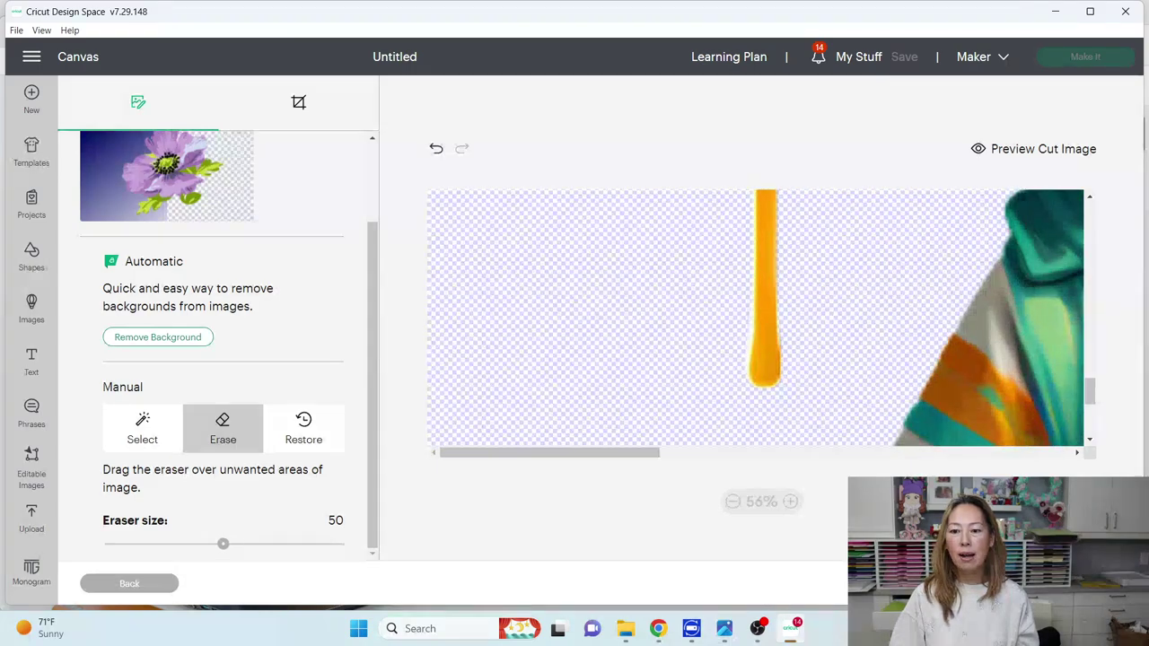
pyautogui.scroll(-2, 741, 315)
pyautogui.moveTo(779, 246); pyautogui.dragTo(764, 307)
pyautogui.moveTo(612, 455); pyautogui.dragTo(954, 451)
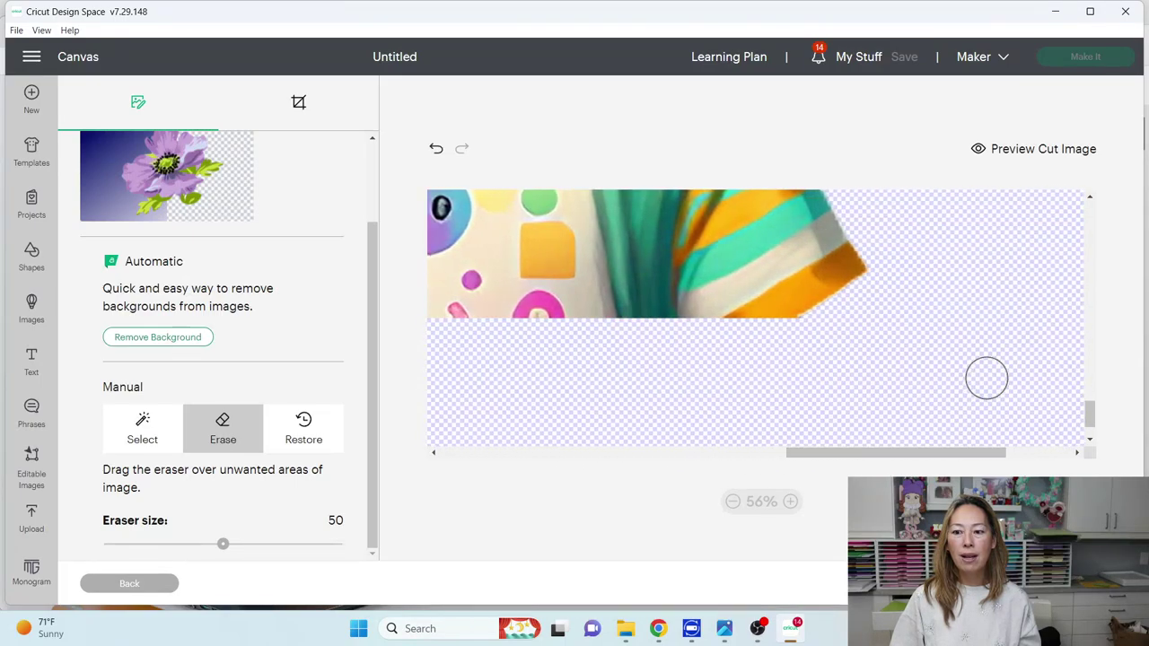
pyautogui.scroll(2, 985, 377)
pyautogui.scroll(2, 985, 386)
pyautogui.scroll(2, 985, 395)
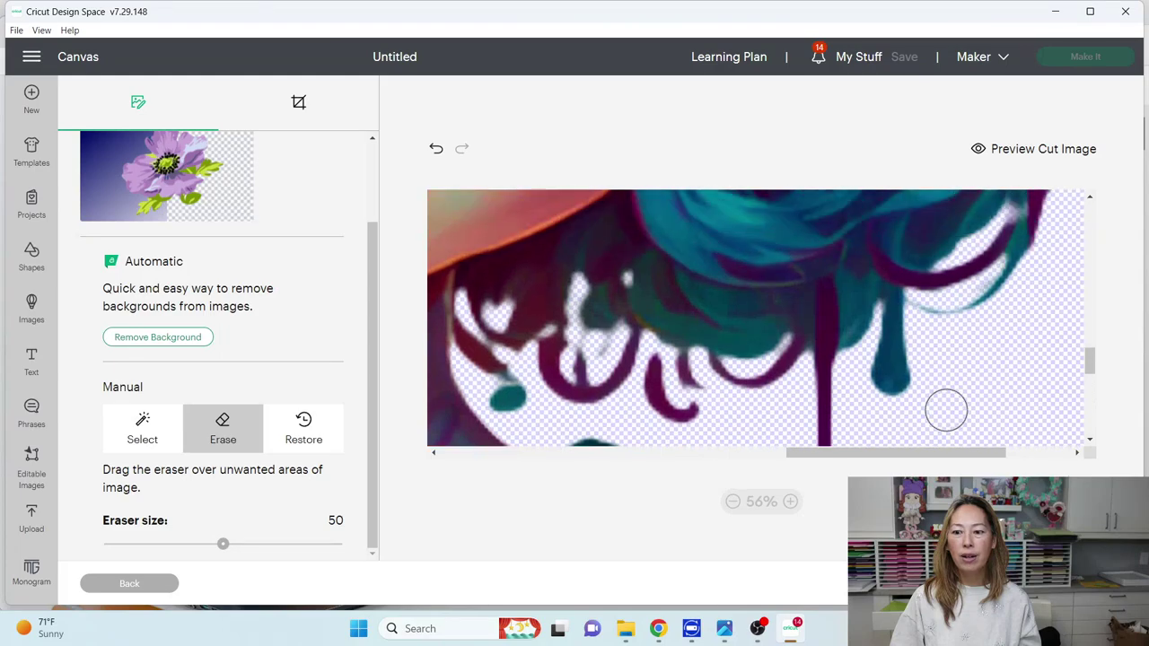
pyautogui.moveTo(927, 453); pyautogui.dragTo(993, 453)
# Erase the stray pink hair strand and the remaining bits along the hair edge.
pyautogui.scroll(2, 963, 423)
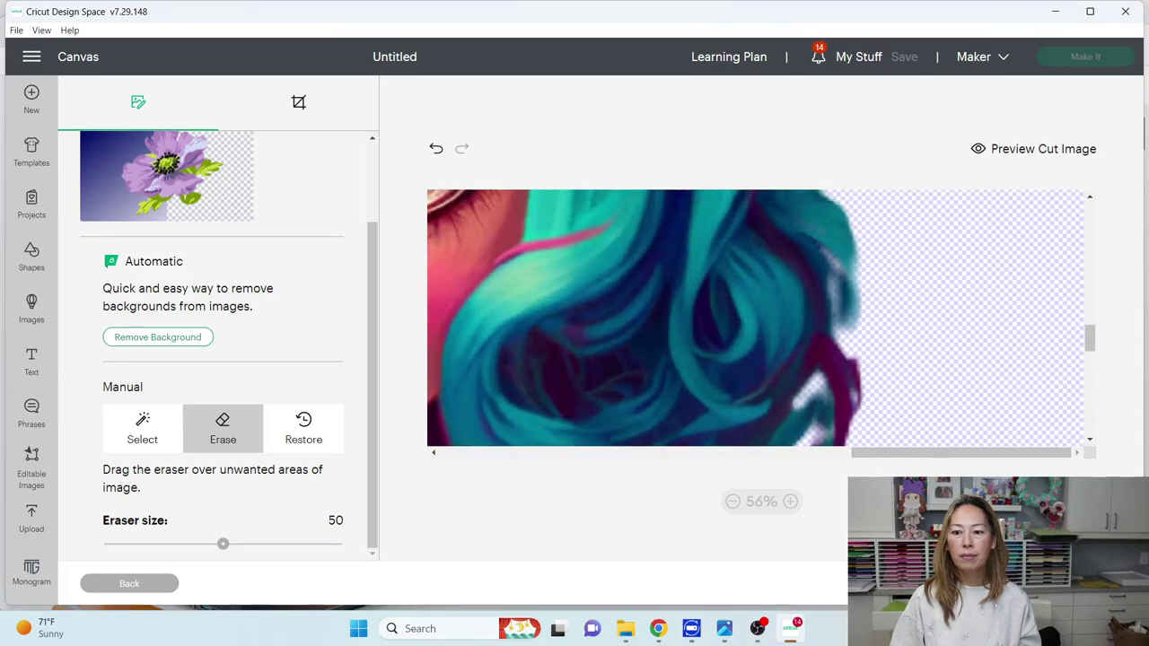
pyautogui.scroll(2, 952, 418)
pyautogui.scroll(2, 924, 406)
pyautogui.scroll(2, 916, 403)
pyautogui.scroll(-4, 914, 374)
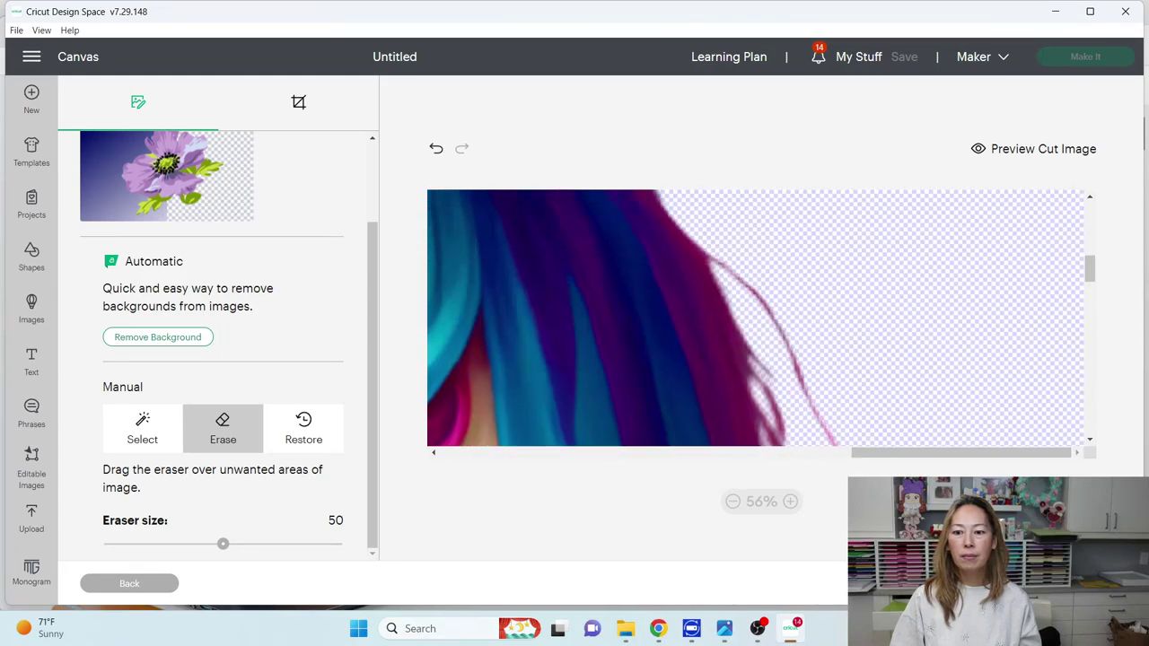
pyautogui.scroll(6, 835, 278)
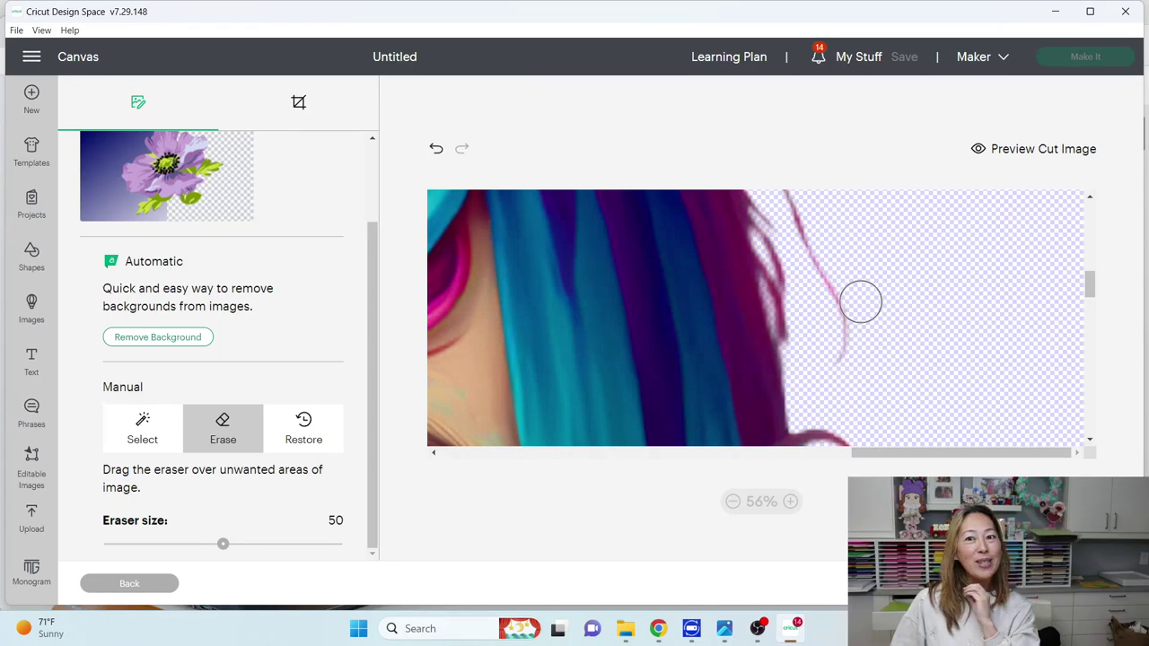
pyautogui.scroll(3, 874, 308)
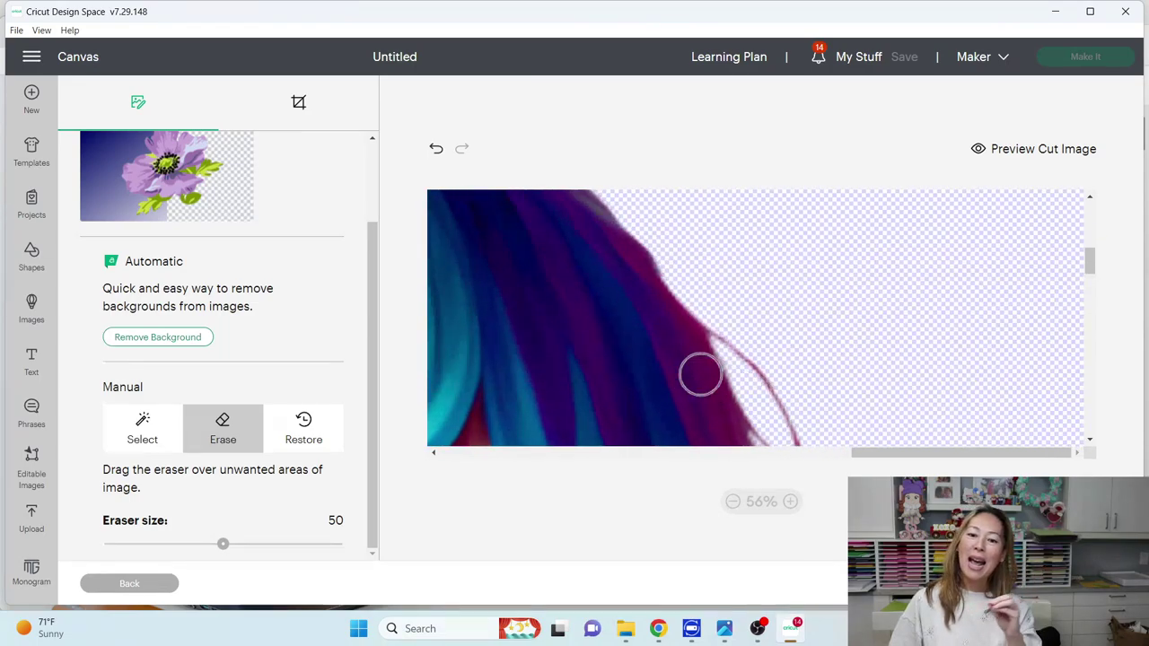
pyautogui.scroll(3, 664, 359)
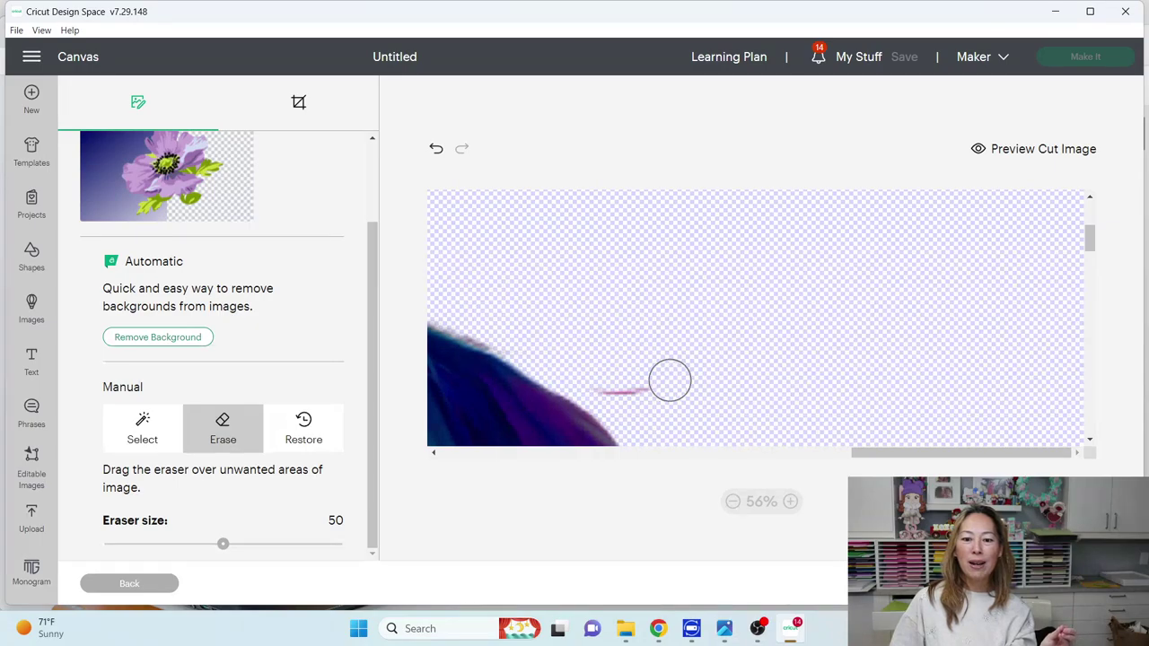
pyautogui.moveTo(666, 384); pyautogui.dragTo(613, 388)
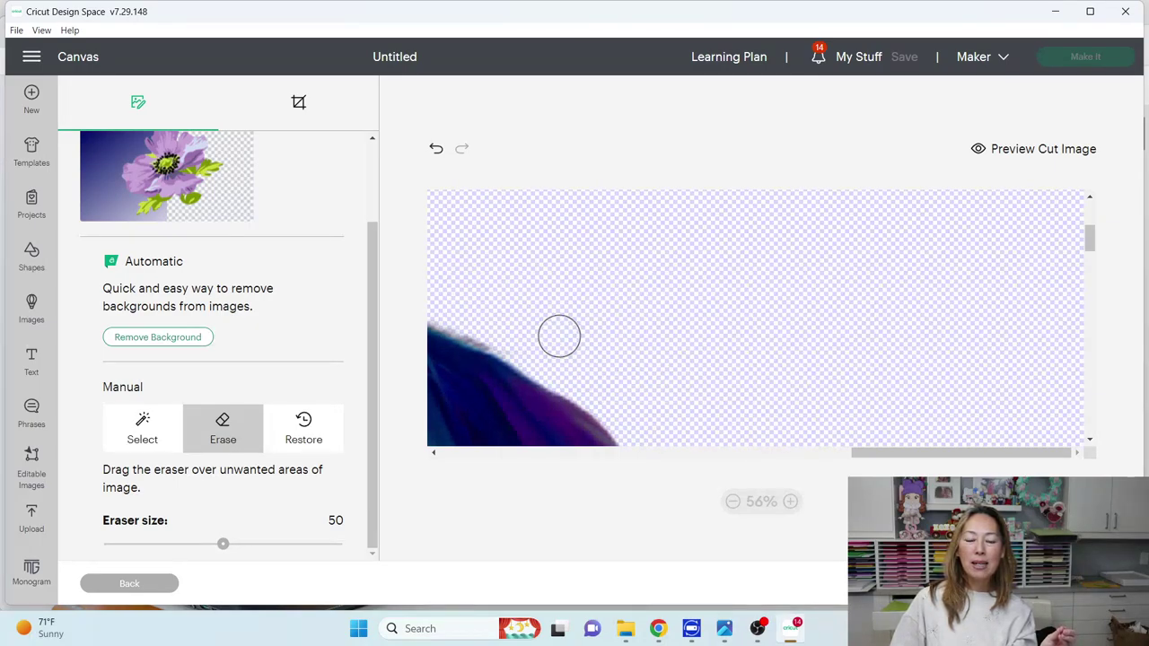
pyautogui.moveTo(881, 452)
pyautogui.mouseDown()
pyautogui.moveTo(842, 467)
pyautogui.moveTo(755, 468)
pyautogui.mouseUp()
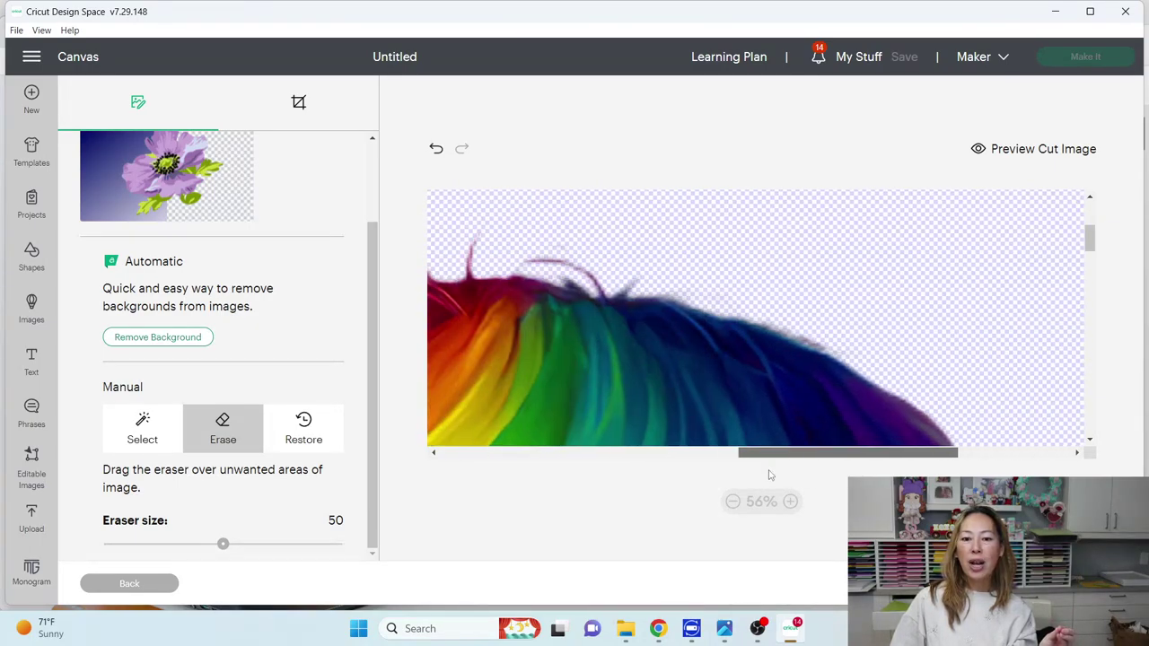
pyautogui.scroll(2, 764, 403)
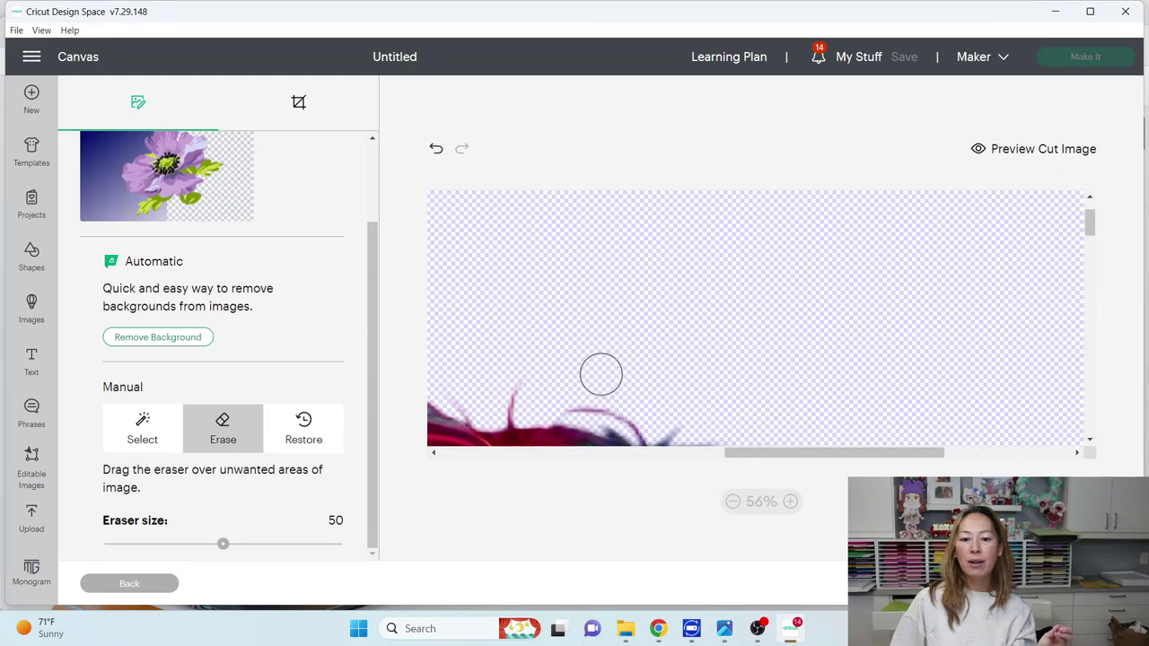
pyautogui.moveTo(860, 460)
pyautogui.mouseDown()
pyautogui.moveTo(653, 491)
pyautogui.moveTo(605, 476)
pyautogui.mouseUp()
pyautogui.scroll(3, 557, 269)
pyautogui.scroll(-3, 487, 399)
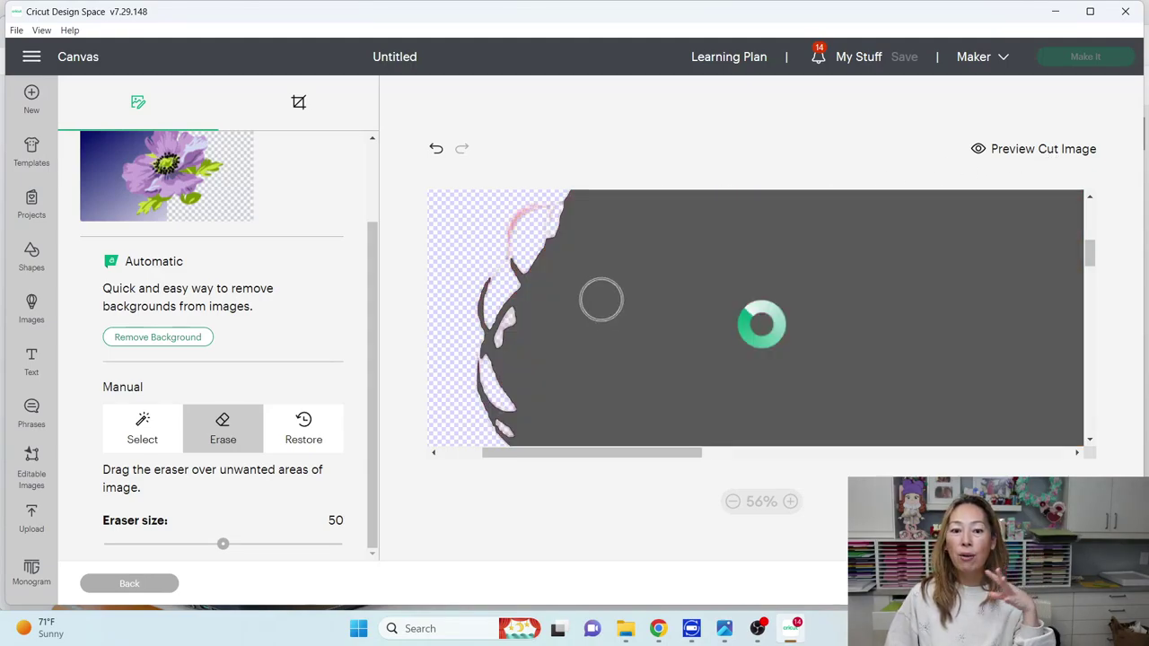
# Zoom out to view the whole girl silhouette, then zoom back in and check its edges.
pyautogui.click(734, 504)
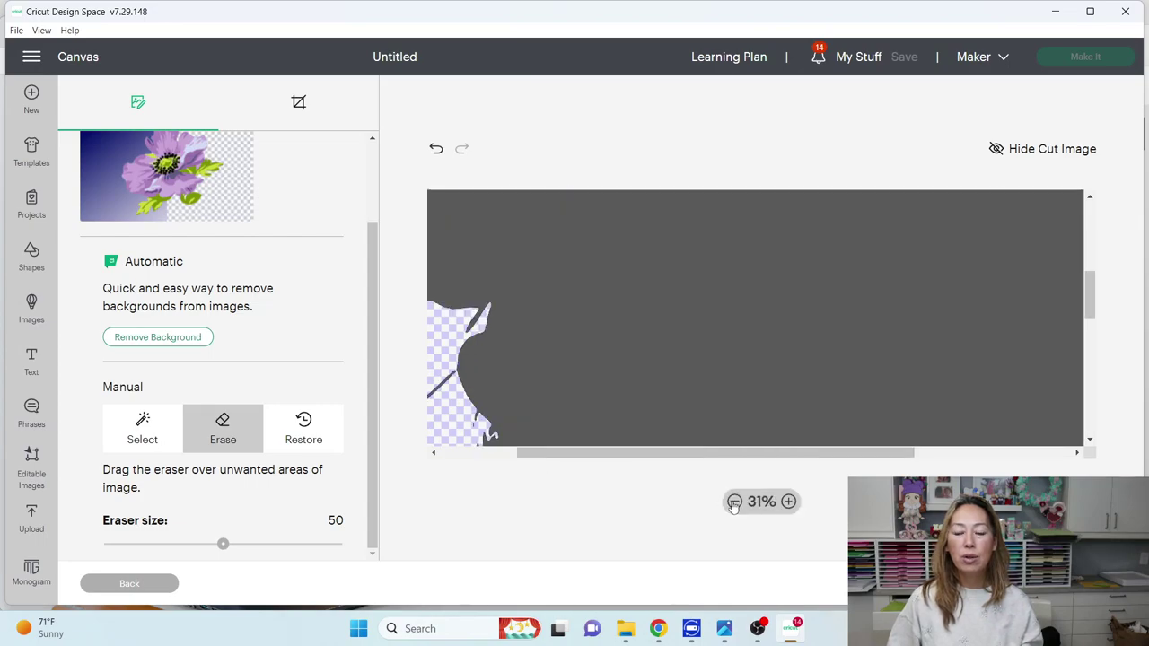
pyautogui.click(734, 504)
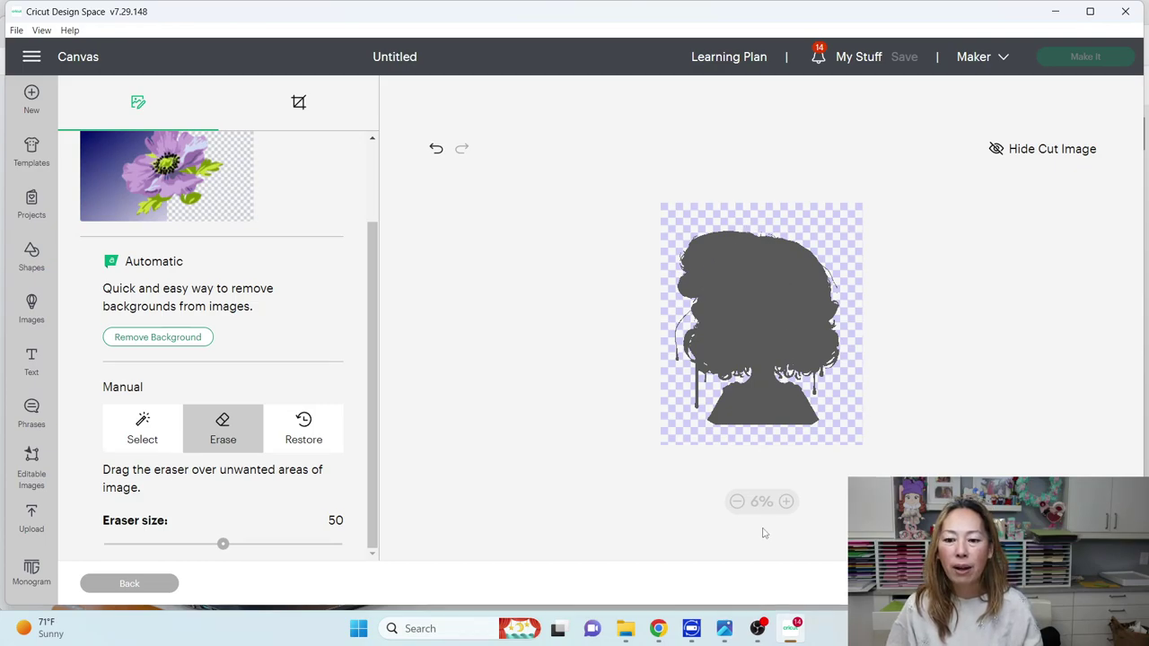
pyautogui.click(786, 502)
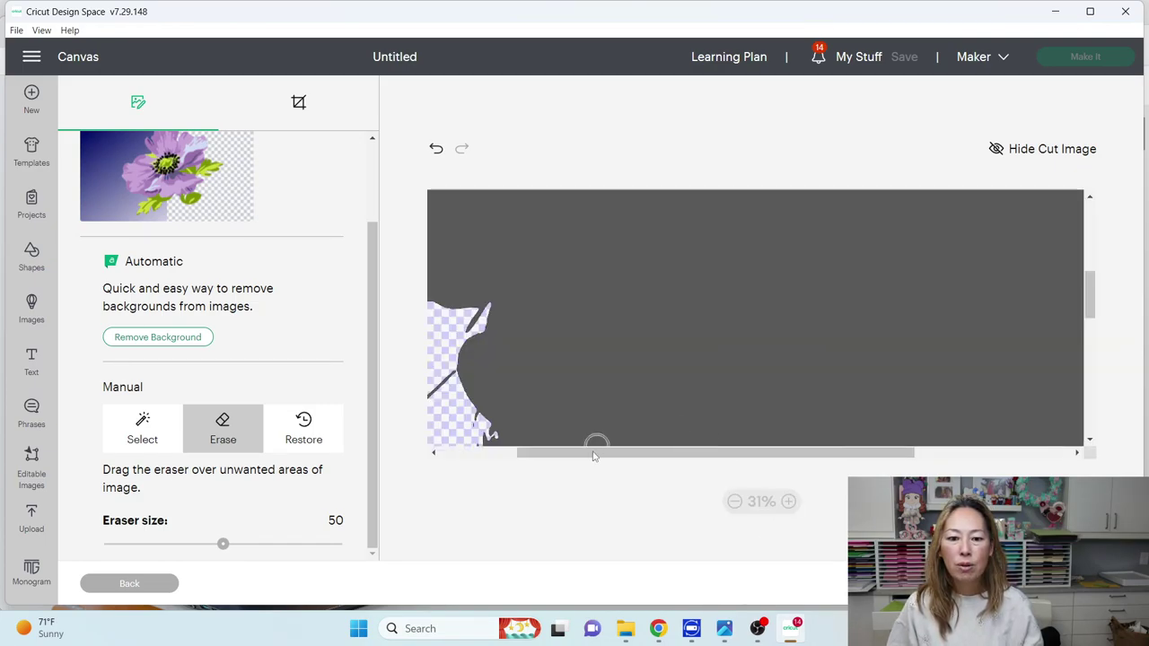
pyautogui.moveTo(588, 458); pyautogui.dragTo(505, 467)
pyautogui.scroll(2, 505, 431)
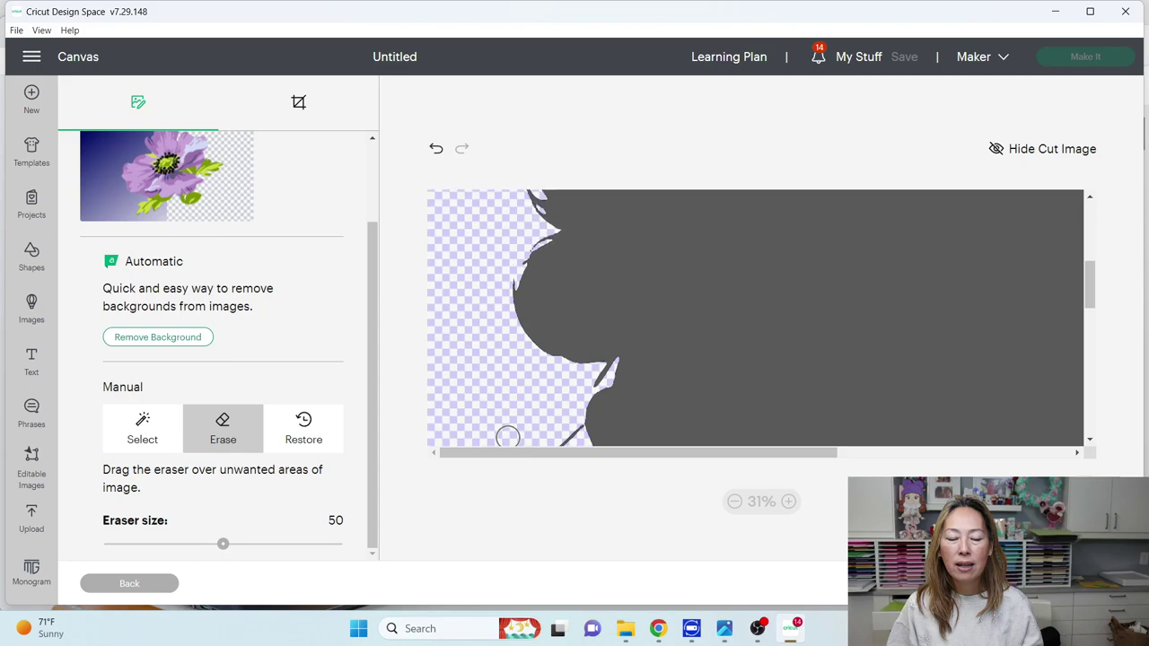
pyautogui.scroll(2, 505, 431)
pyautogui.scroll(2, 505, 431)
pyautogui.scroll(-2, 505, 404)
pyautogui.scroll(-2, 505, 380)
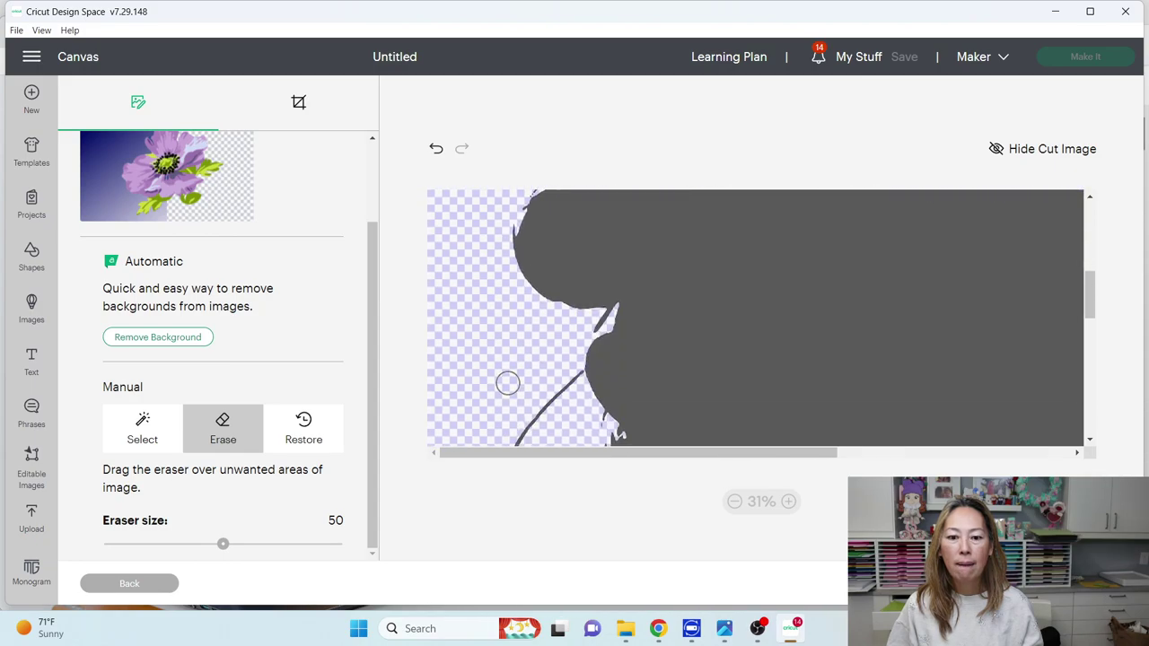
pyautogui.scroll(-2, 505, 306)
pyautogui.scroll(-2, 505, 231)
pyautogui.scroll(-2, 755, 317)
pyautogui.scroll(-2, 755, 318)
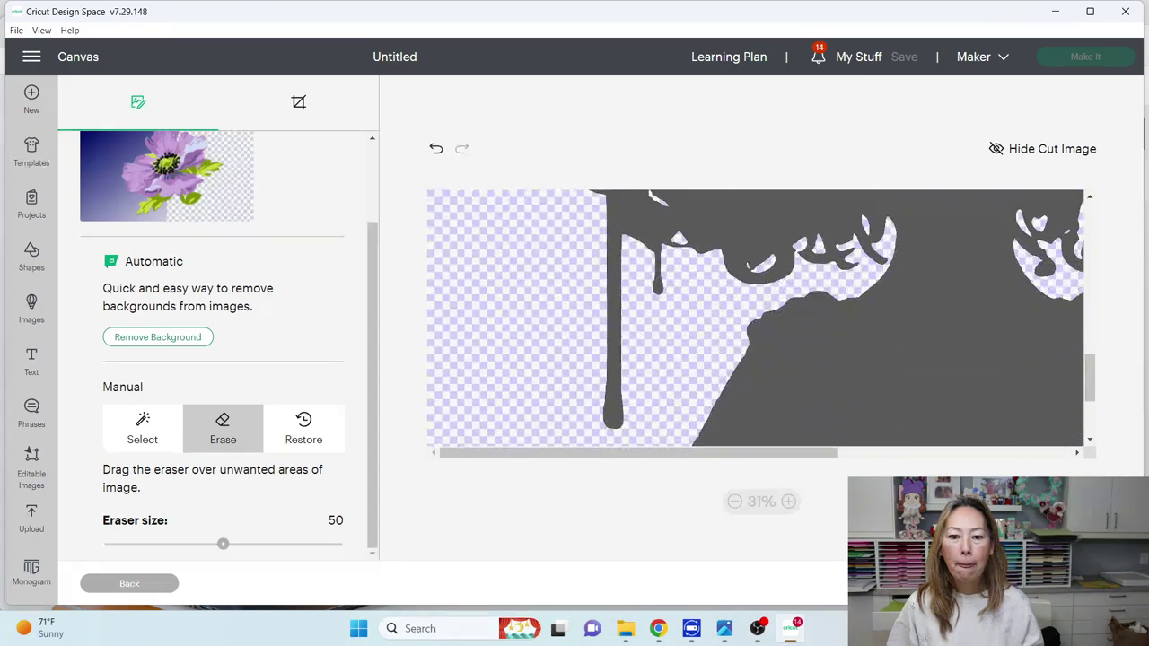
# Upload the cleaned image as Print Then Cut, named '1 Cute Girl Rainbow sticker'.
pyautogui.click(549, 404)
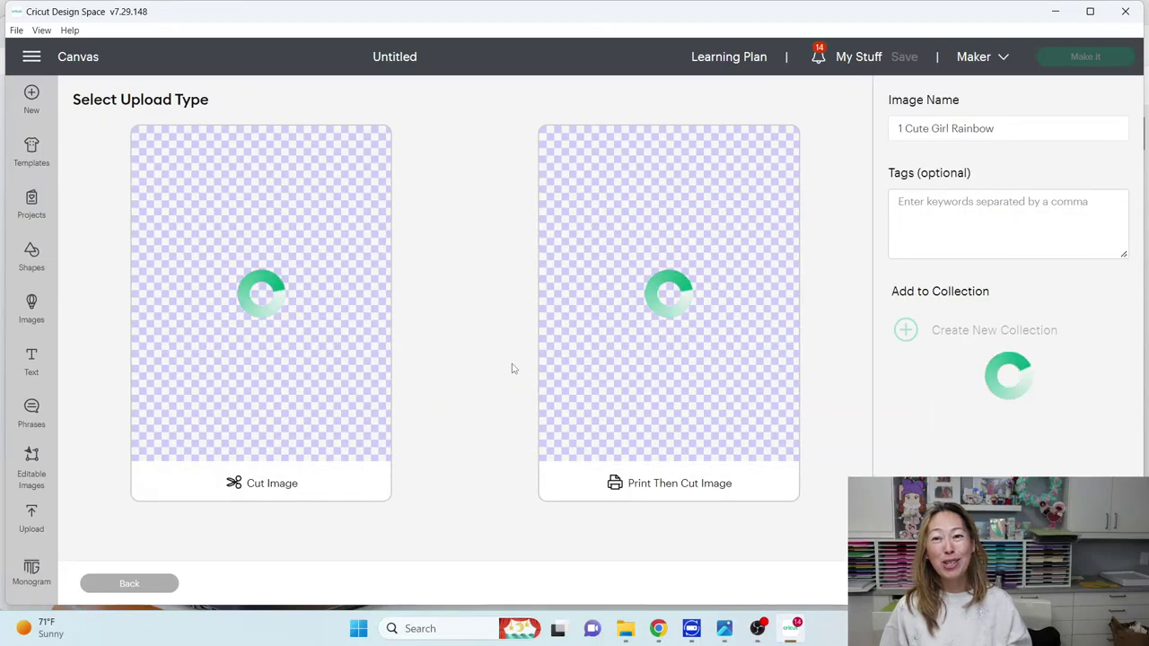
pyautogui.click(667, 288)
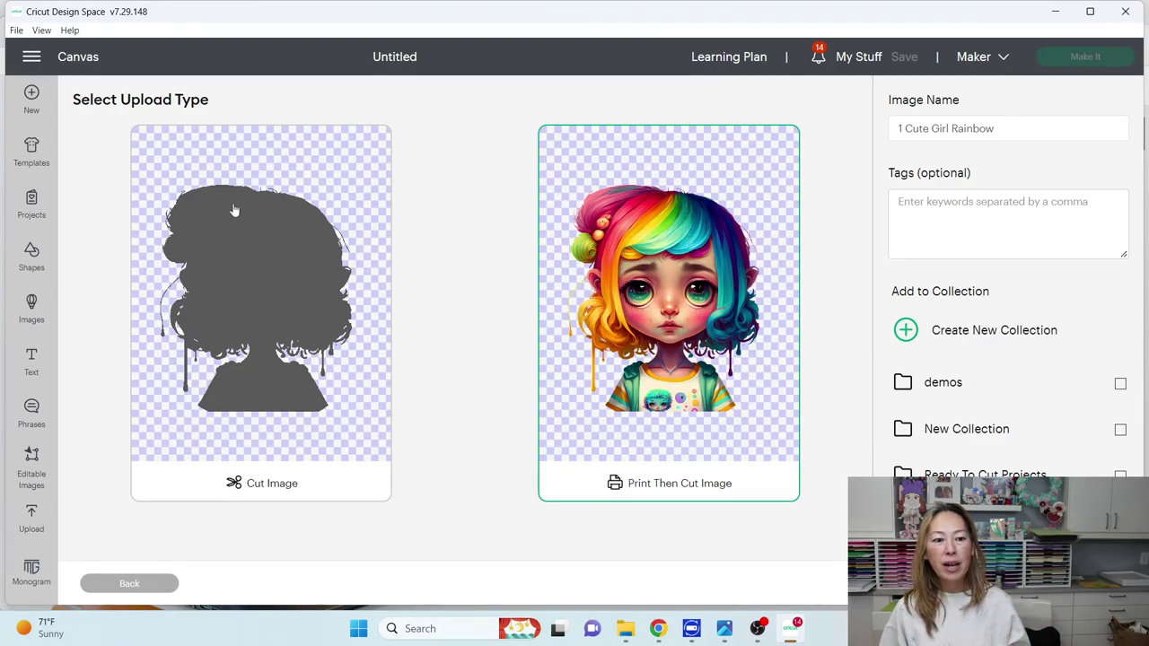
pyautogui.click(1027, 130)
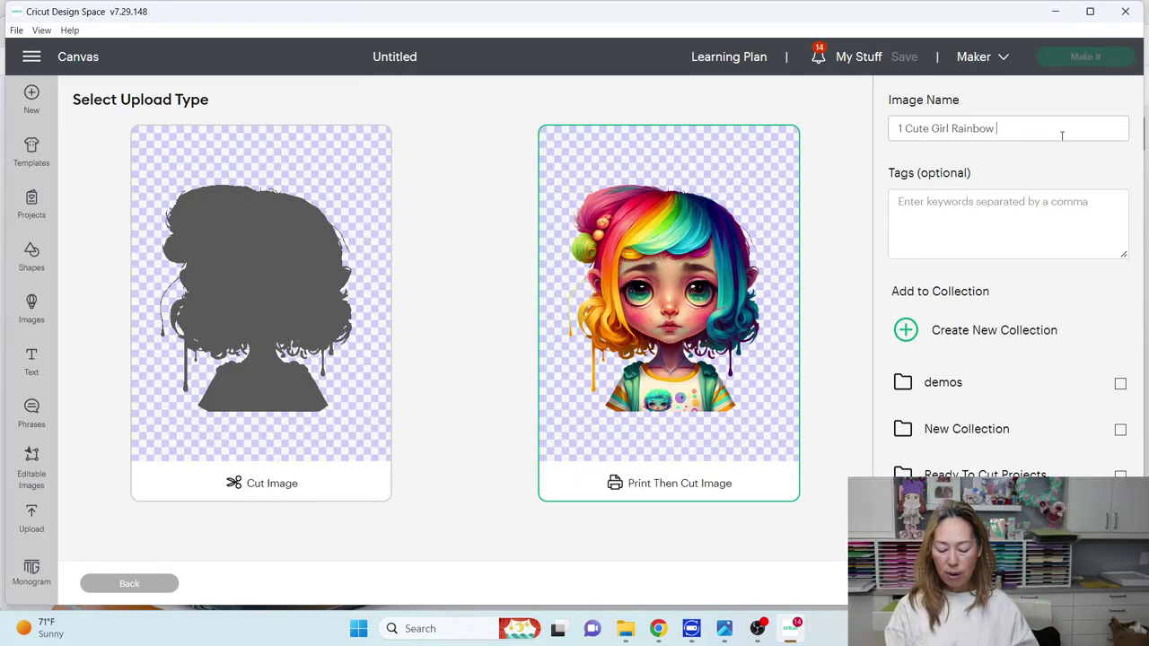
pyautogui.write('sticker')
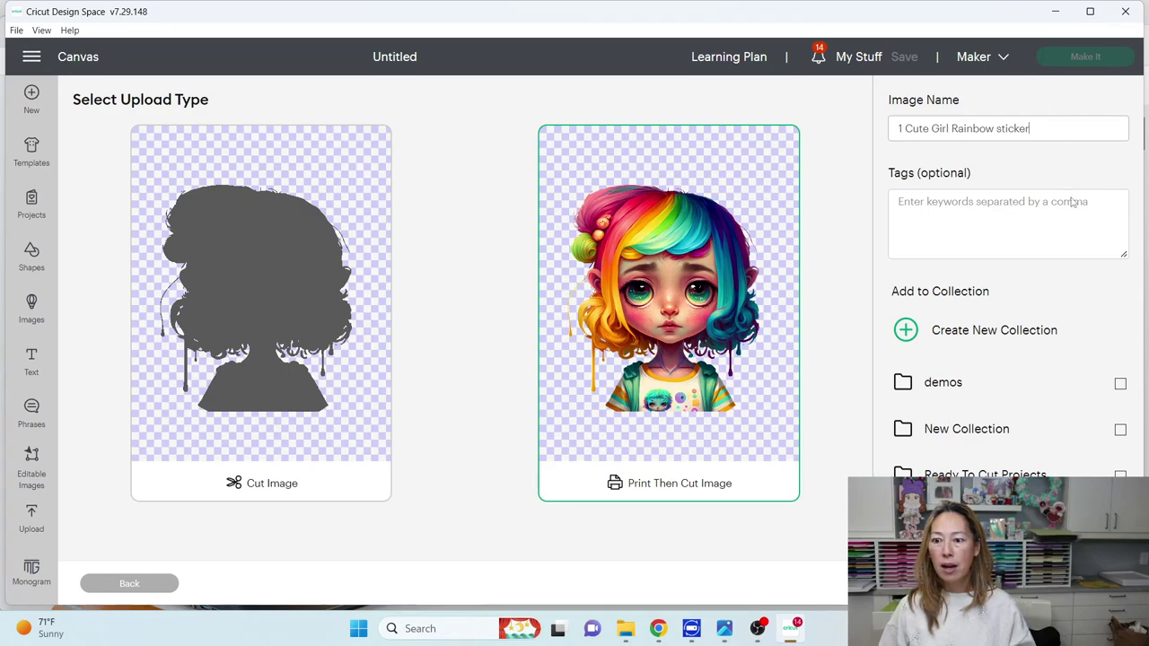
pyautogui.click(1086, 583)
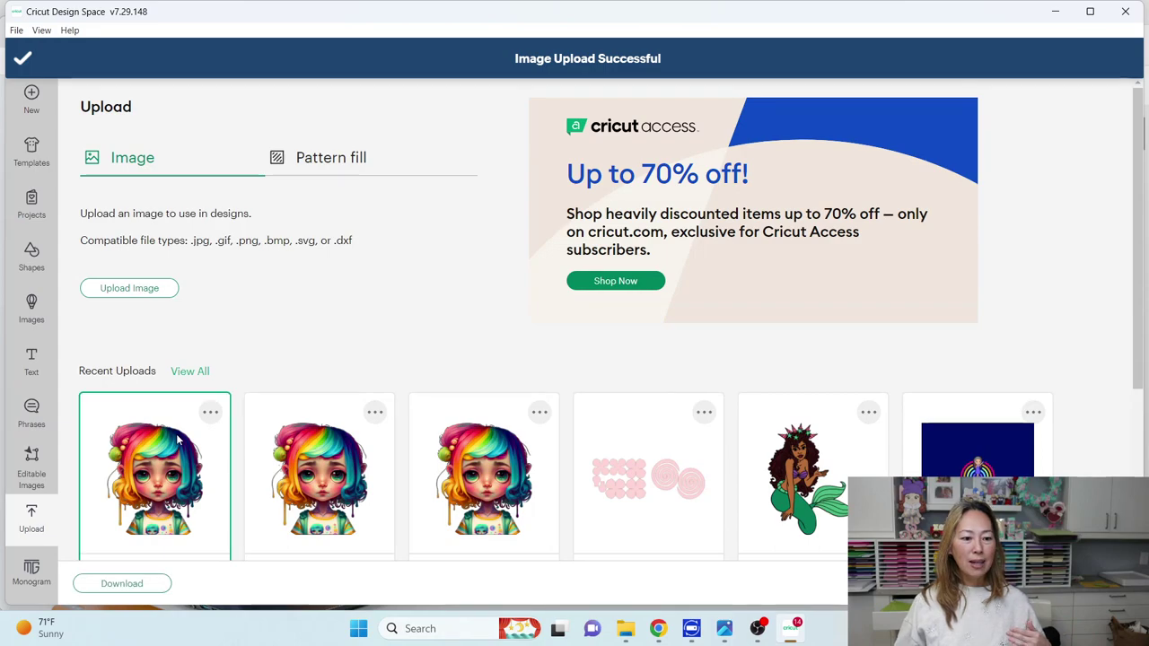
# Add the girl sticker upload to the canvas, set its width to 6 inches, and position it.
pyautogui.scroll(-3, 1077, 433)
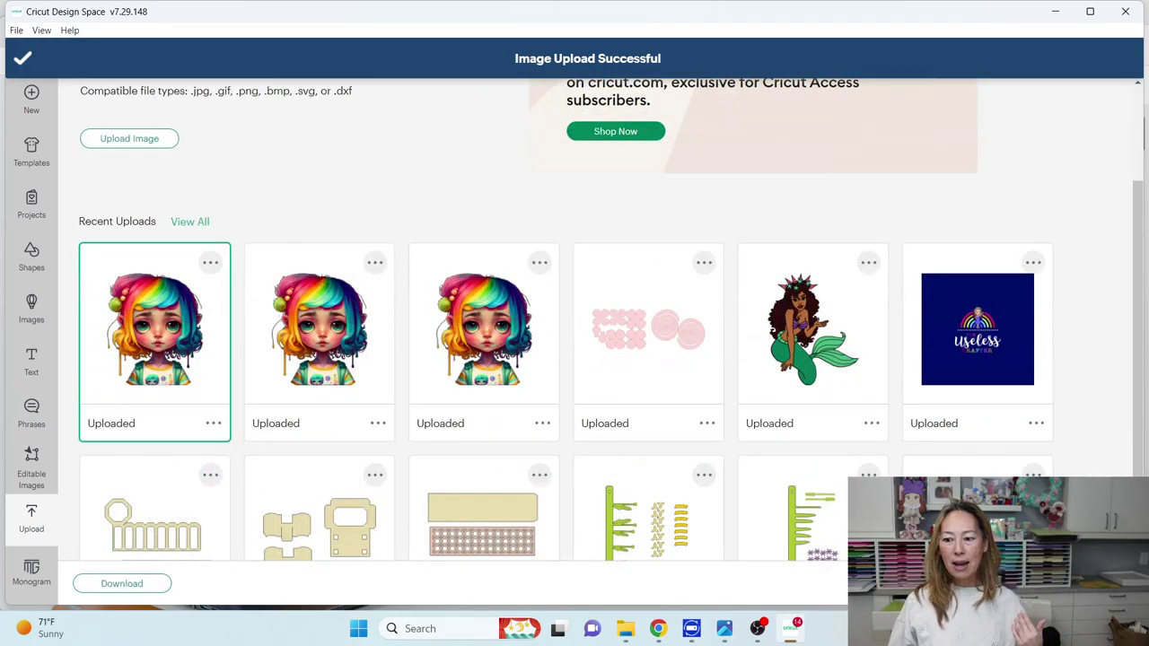
pyautogui.click(1068, 583)
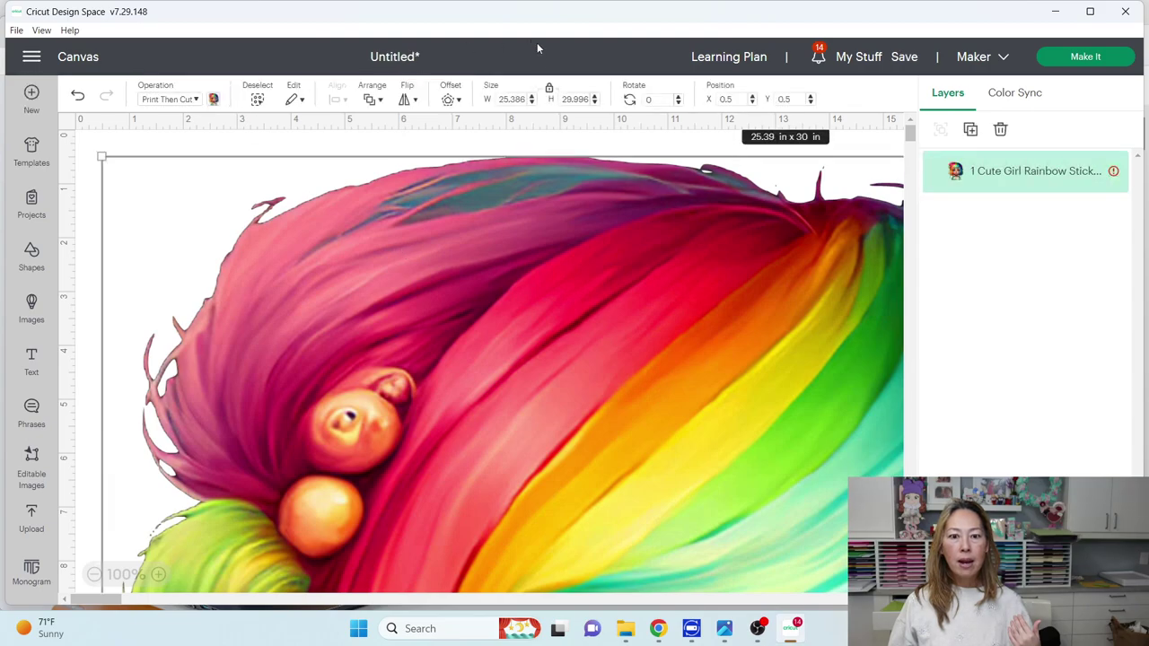
pyautogui.click(510, 100)
pyautogui.write('6')
pyautogui.press('Tab')
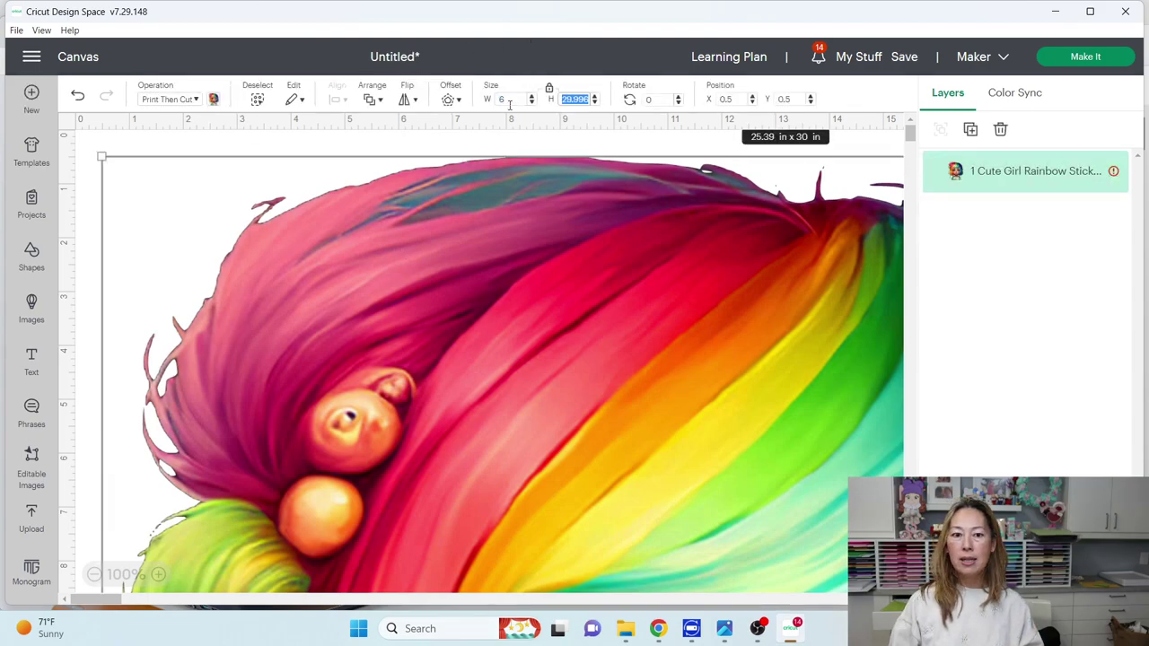
pyautogui.moveTo(340, 260); pyautogui.dragTo(423, 267)
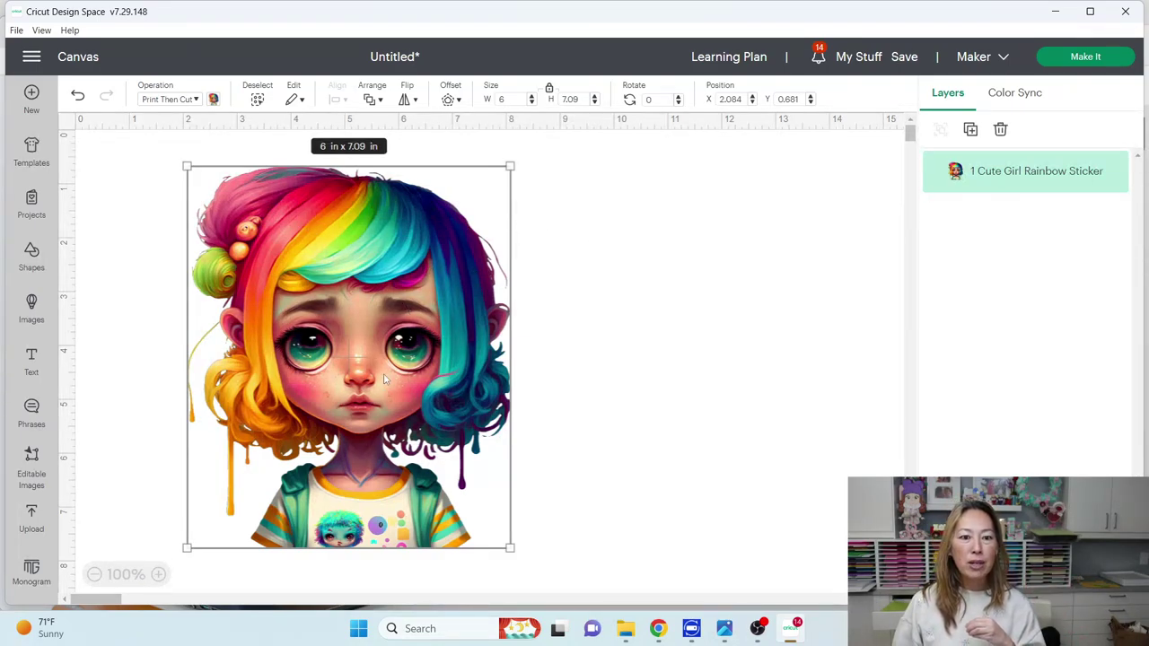
# Create a 0.05-inch offset outline around the girl image.
pyautogui.click(447, 100)
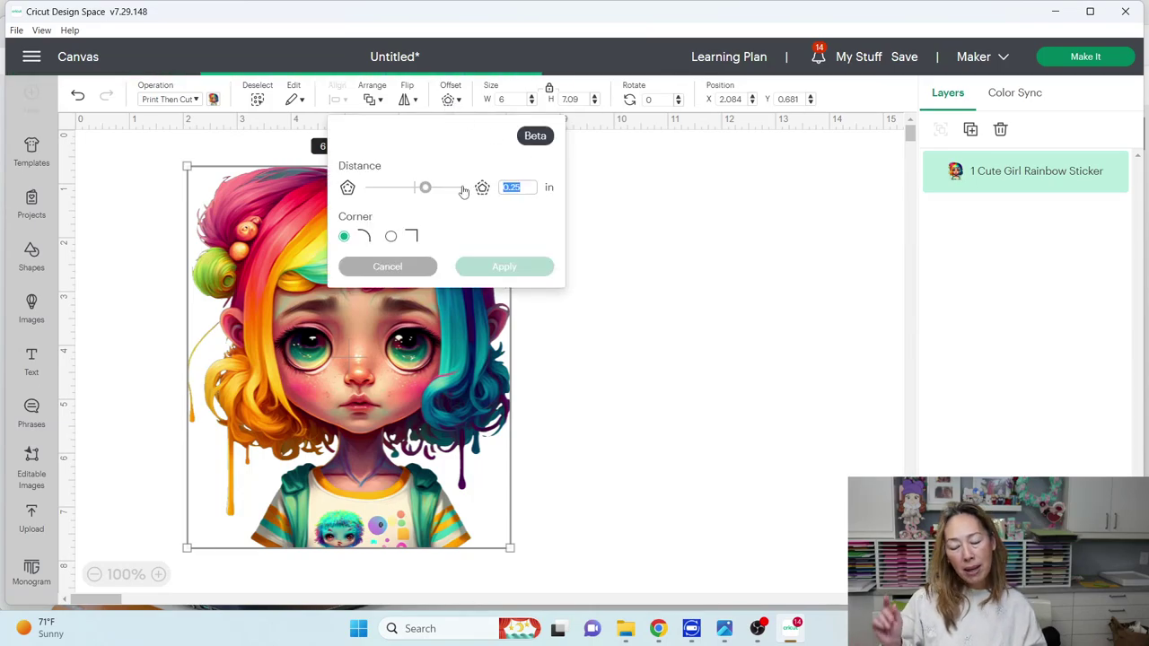
pyautogui.write('.05')
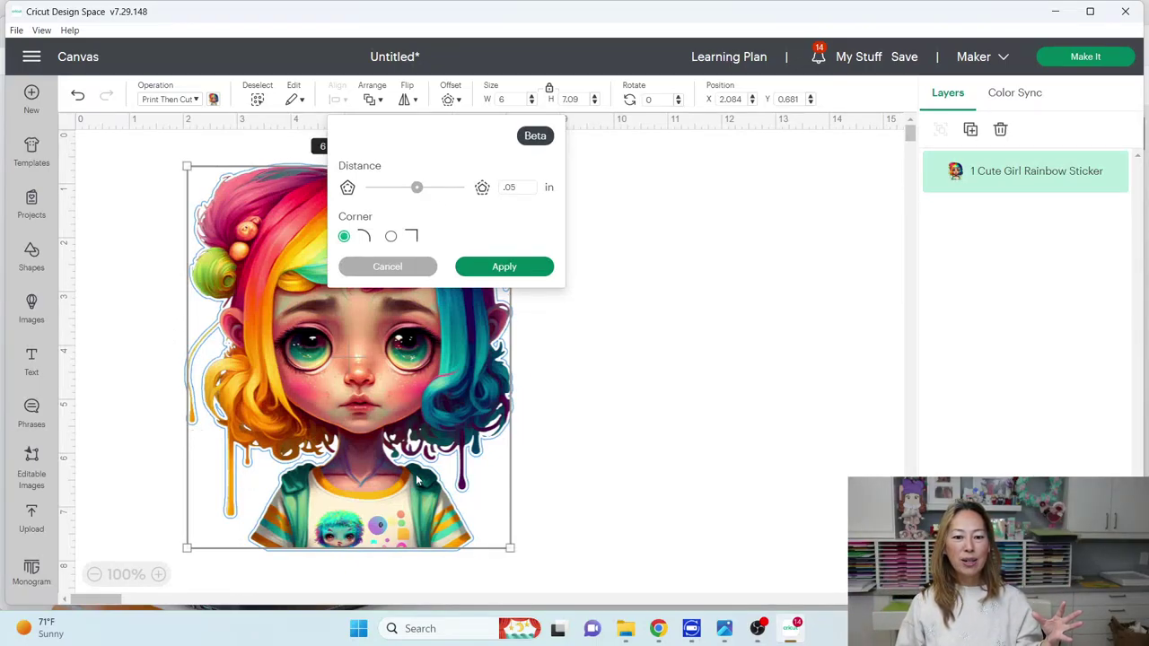
pyautogui.click(495, 268)
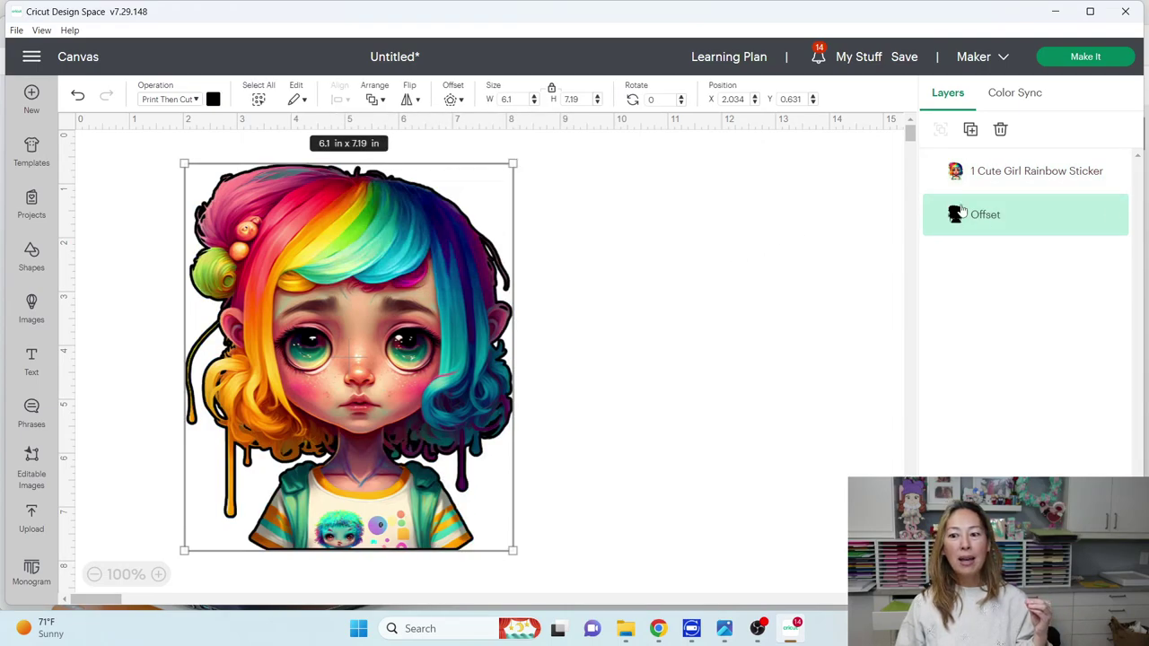
# Colour the offset outline very pale blue, #dbedfb, using the custom colour picker.
pyautogui.click(211, 99)
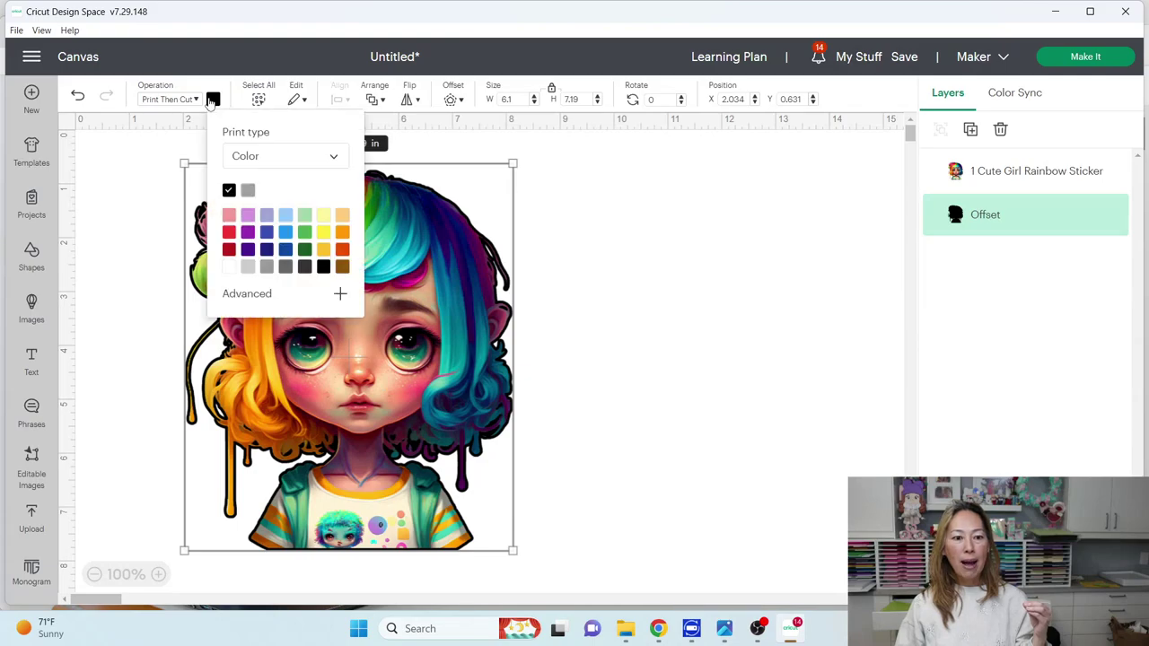
pyautogui.click(285, 217)
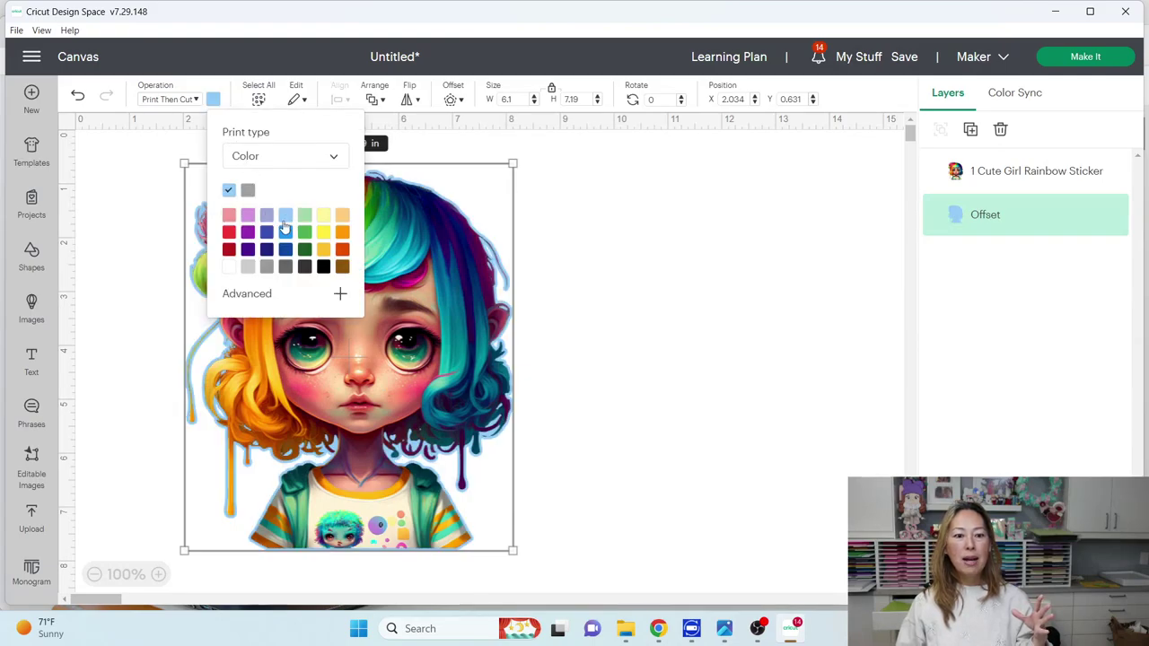
pyautogui.click(258, 296)
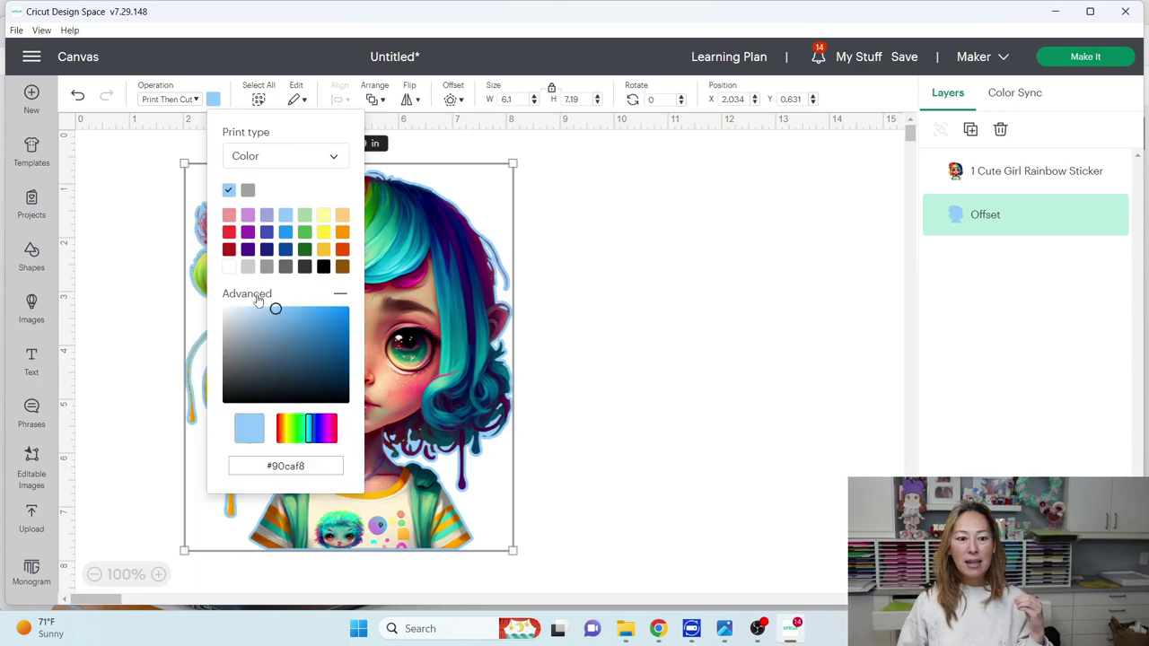
pyautogui.click(252, 309)
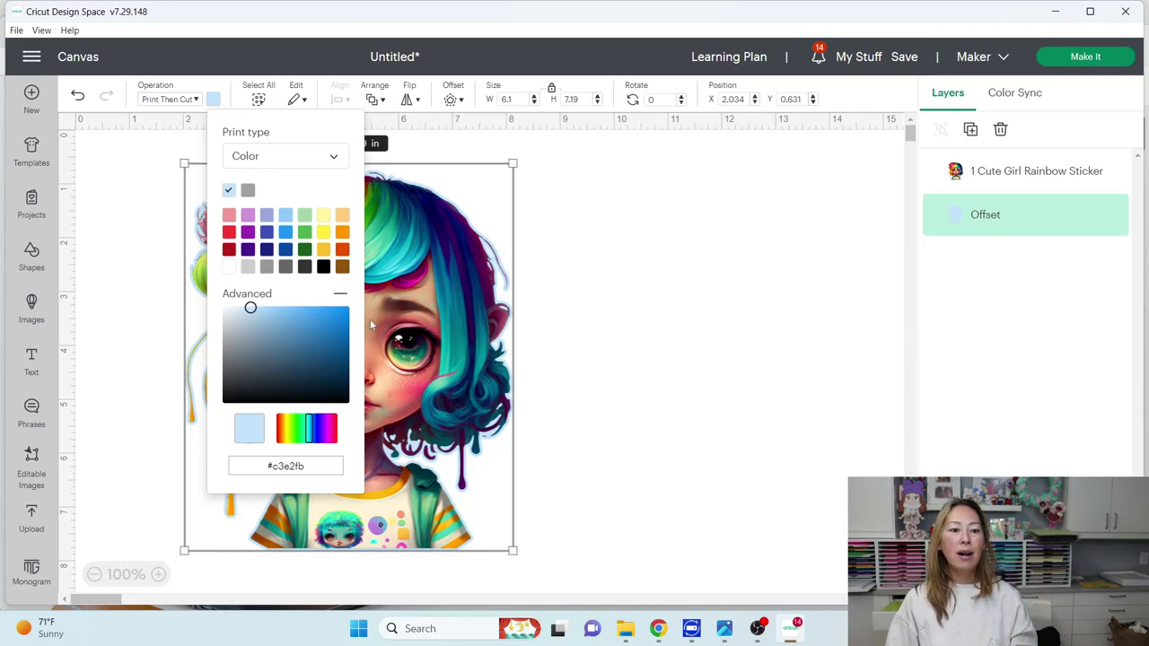
pyautogui.click(239, 309)
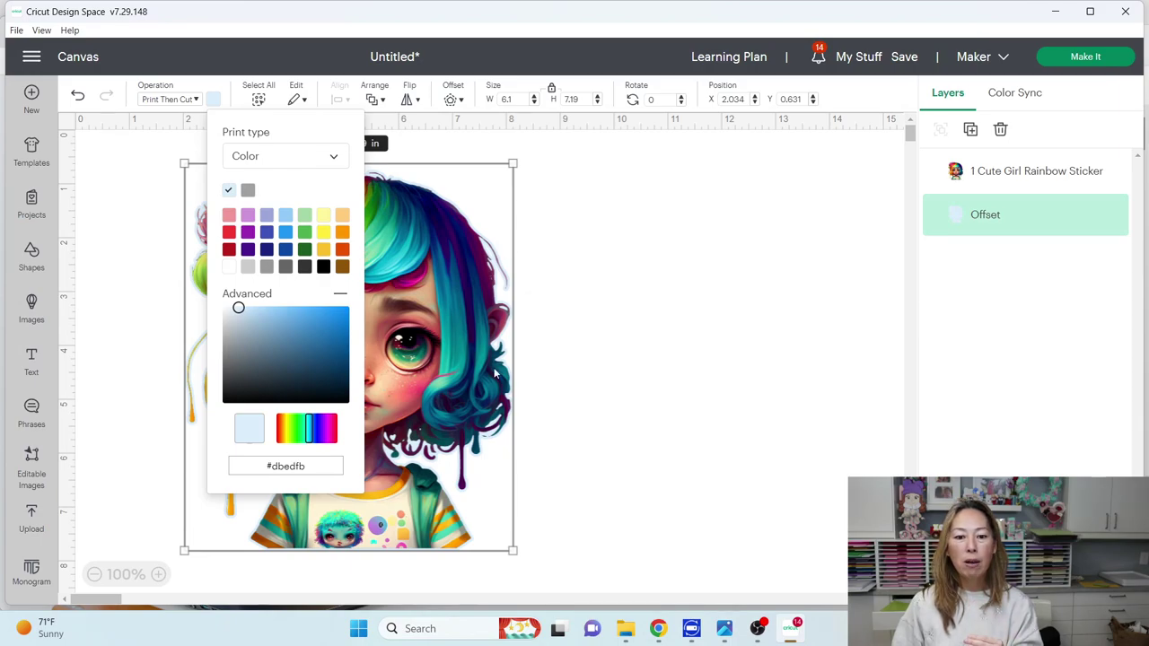
pyautogui.click(704, 293)
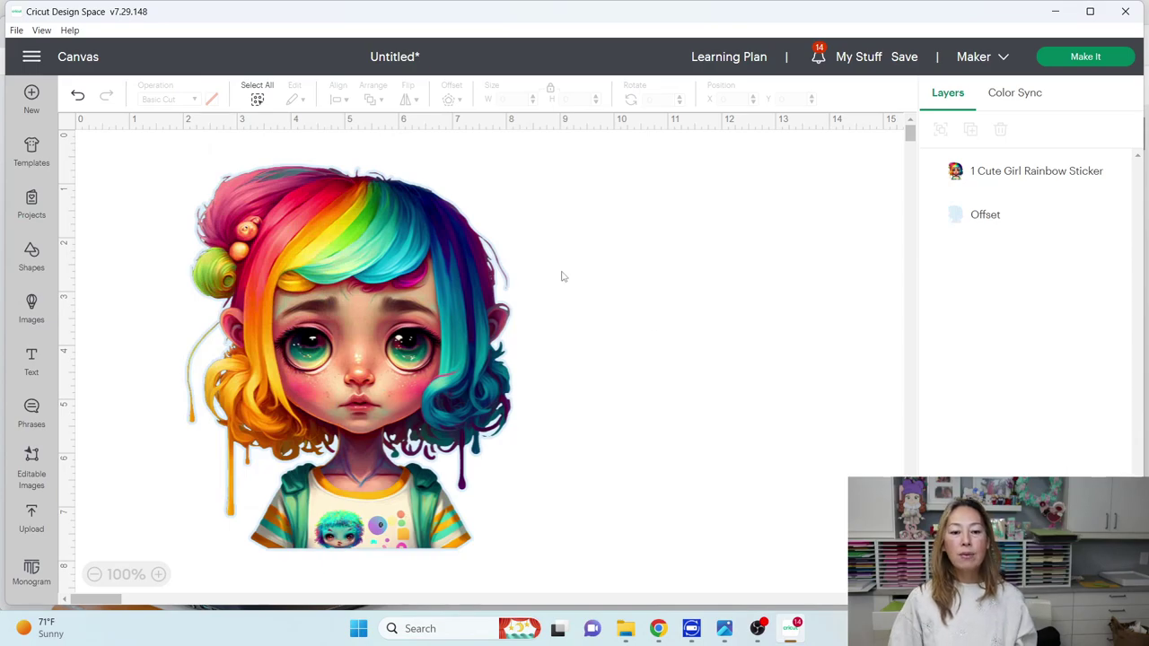
# Flatten the girl and pale offset into one 6.1 x 7.19-inch image and open Offset settings.
pyautogui.moveTo(167, 171); pyautogui.dragTo(481, 384)
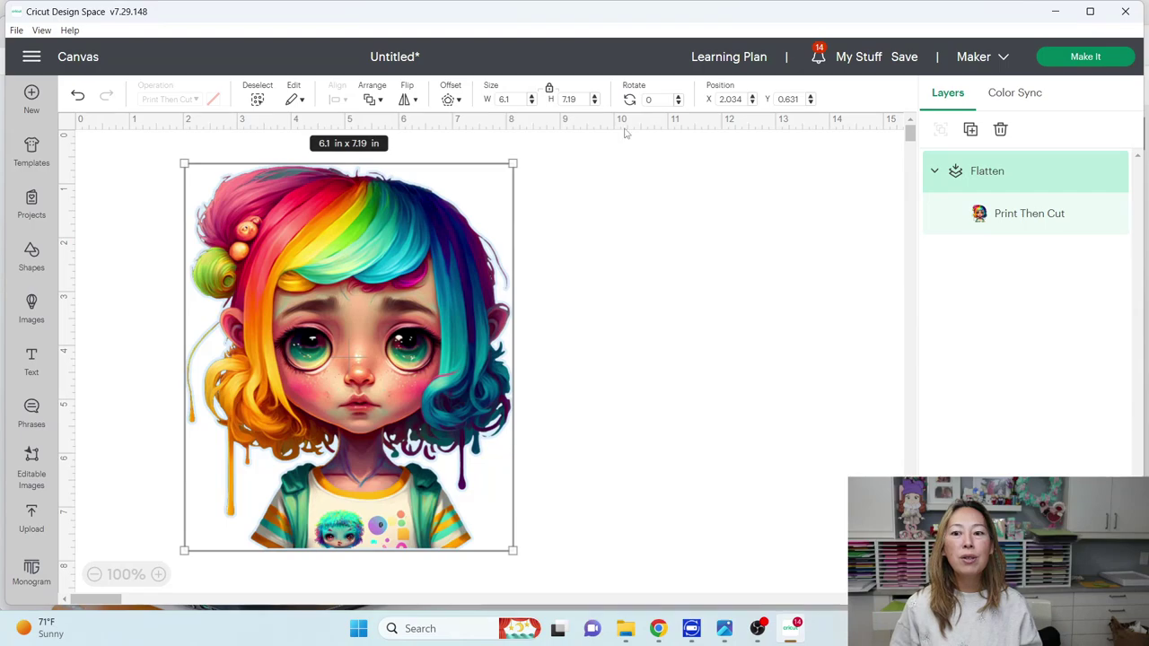
pyautogui.click(448, 102)
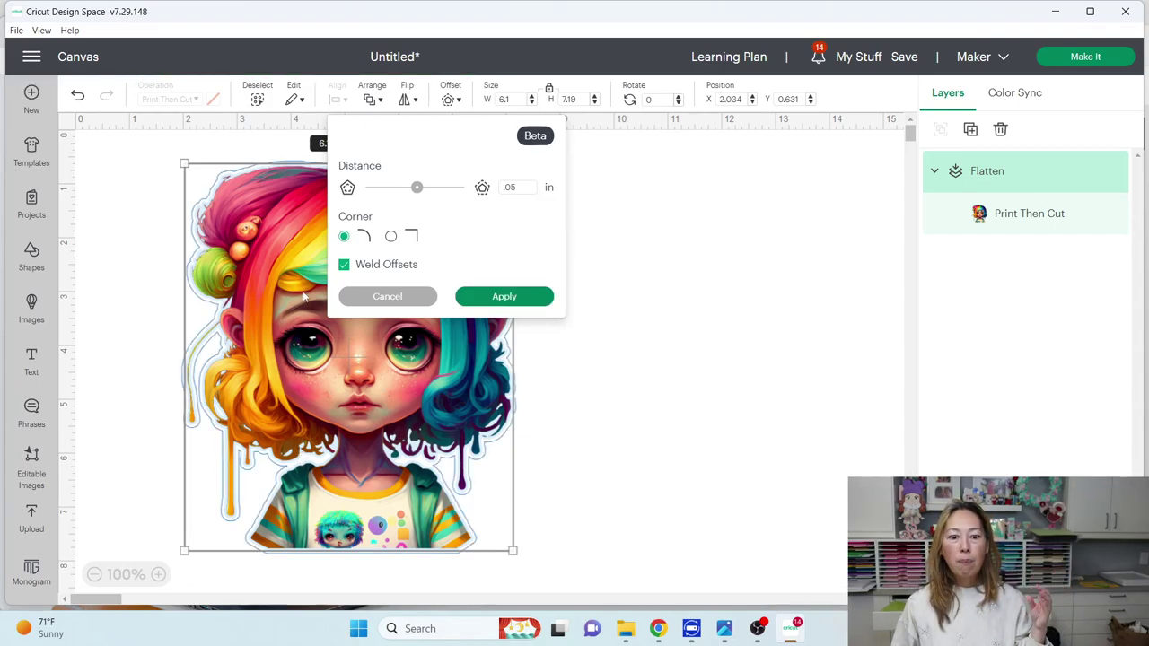
# Apply a 0.2-inch rounded, welded offset to the sticker (now 6.5 x 7.59 inches) and select it.
pyautogui.doubleClick(526, 189)
pyautogui.write('.2')
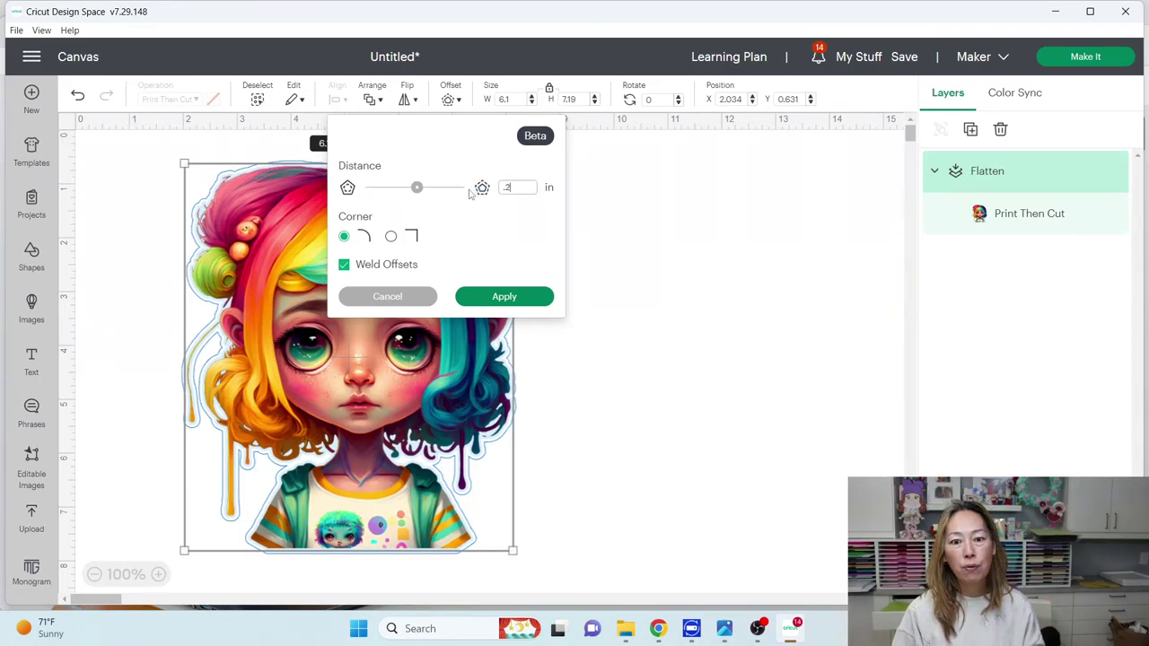
pyautogui.press('Return')
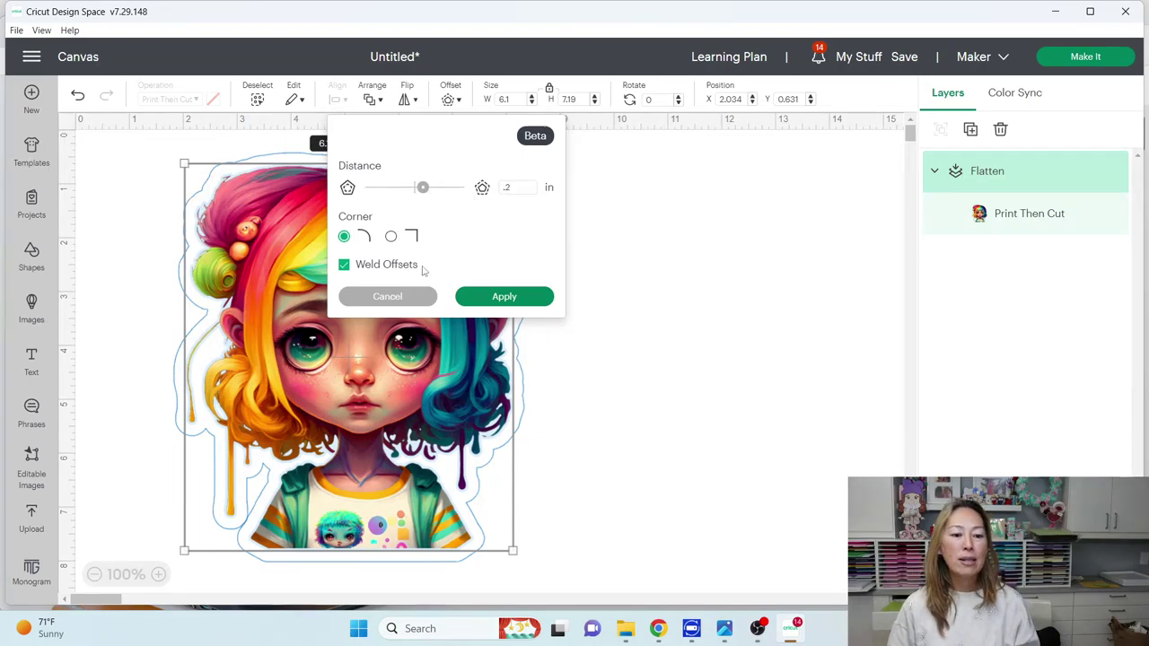
pyautogui.click(526, 298)
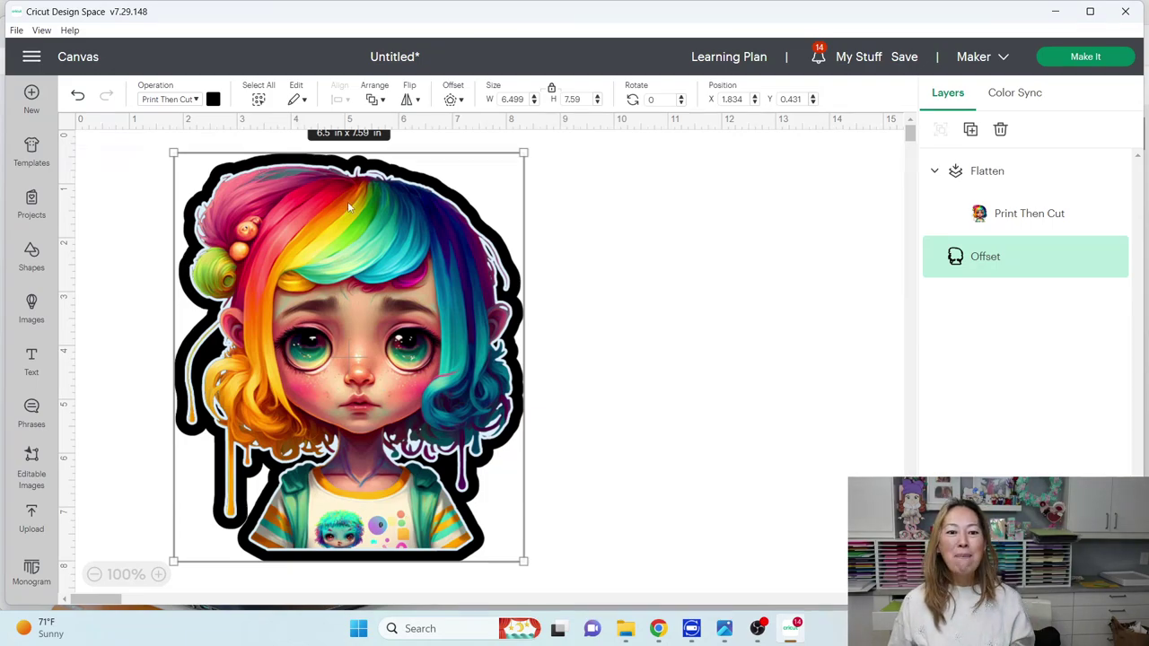
pyautogui.click(621, 206)
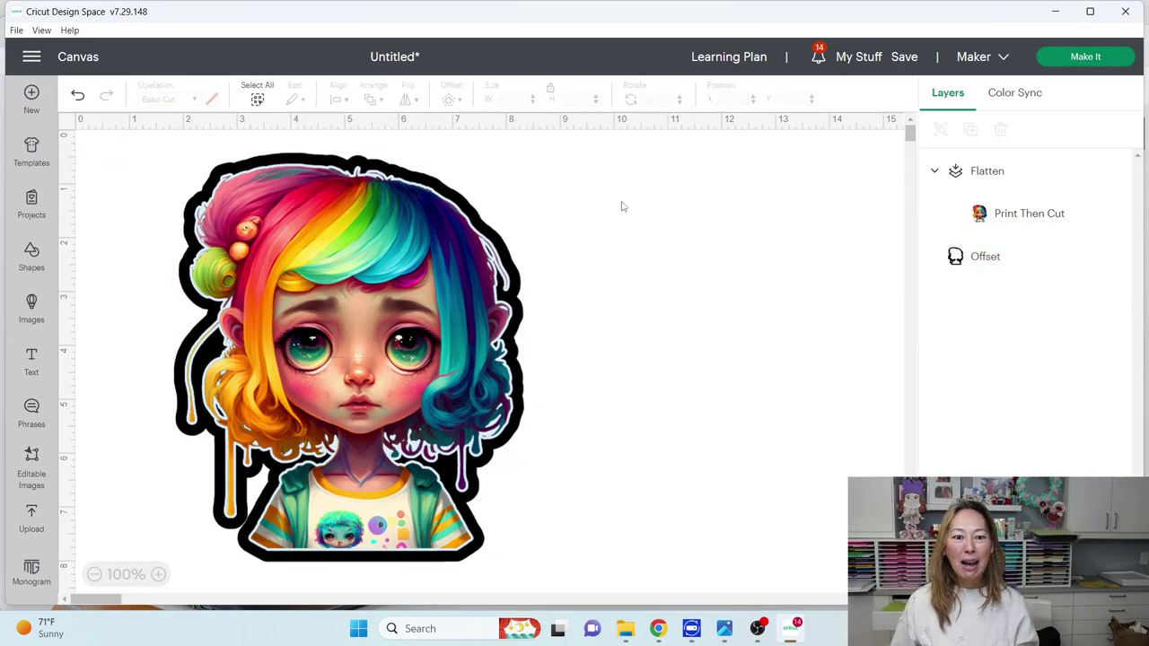
pyautogui.click(1028, 259)
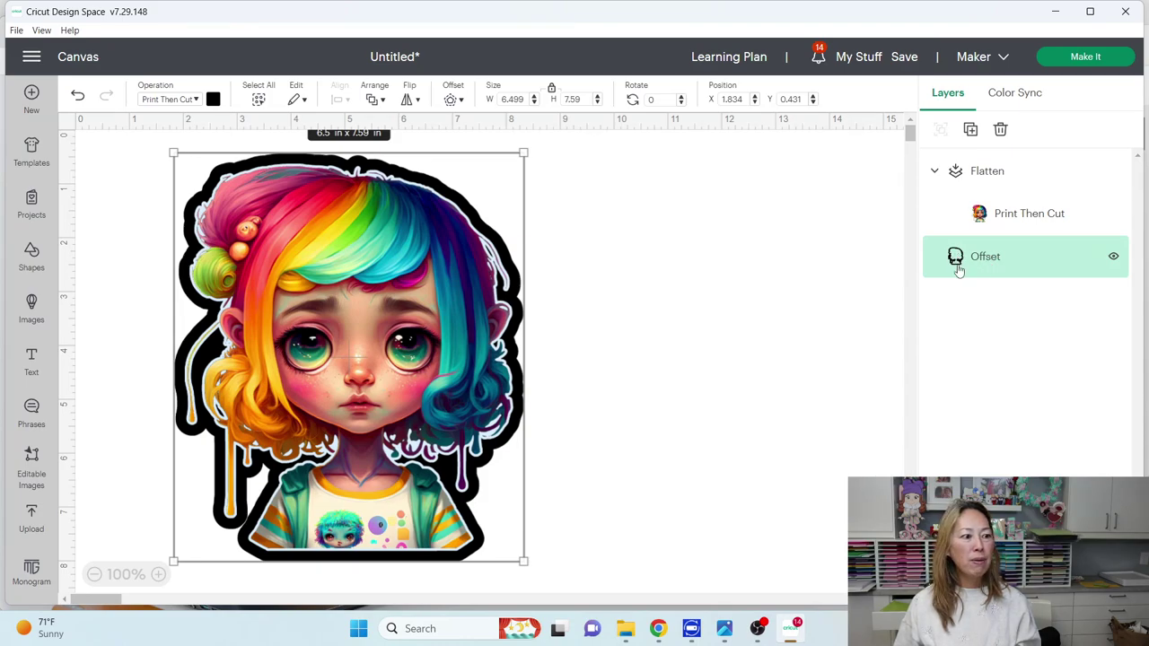
# Make the offset a Basic Cut and hide all of its inner contours.
pyautogui.click(195, 99)
pyautogui.click(195, 152)
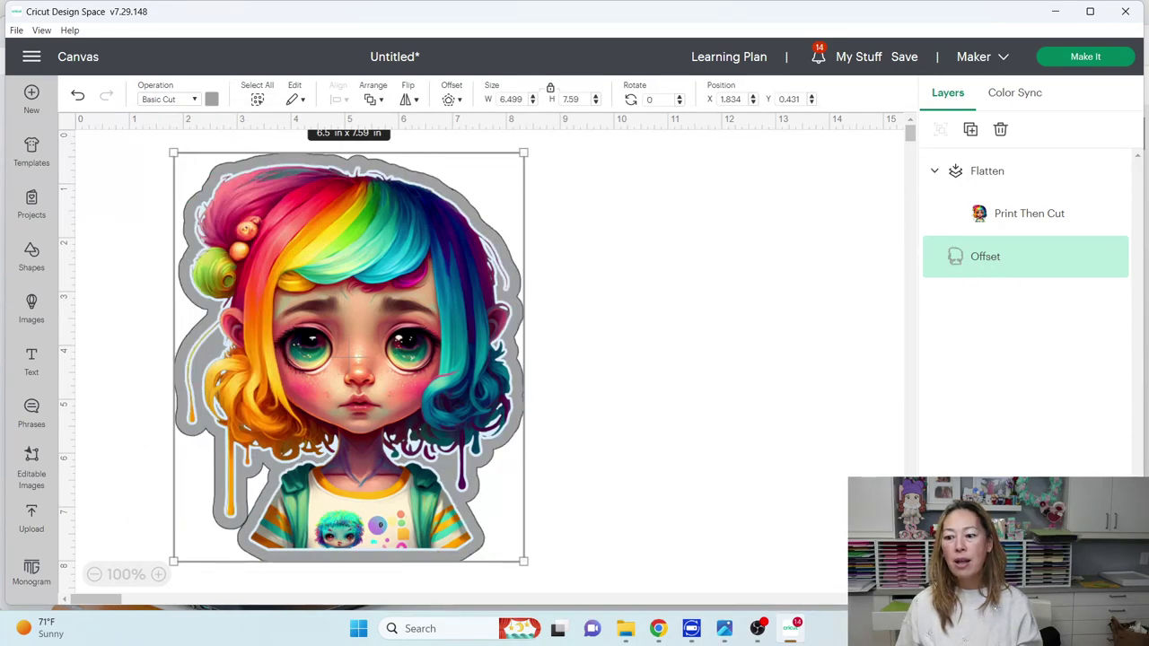
pyautogui.click(1108, 583)
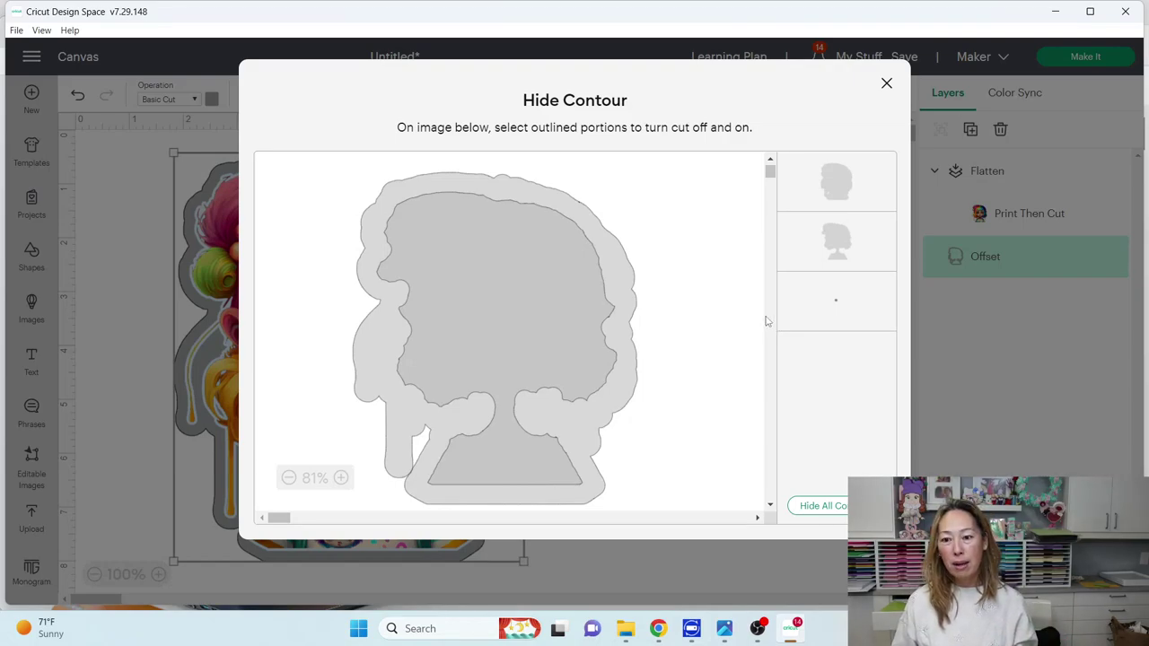
pyautogui.click(827, 508)
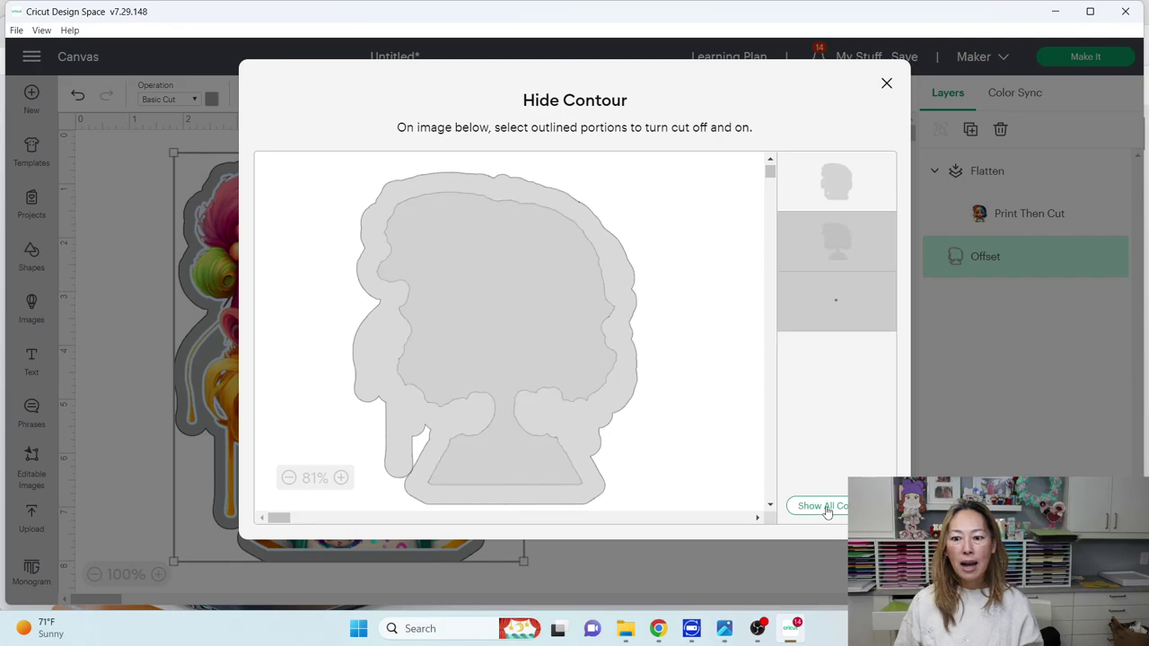
pyautogui.click(886, 84)
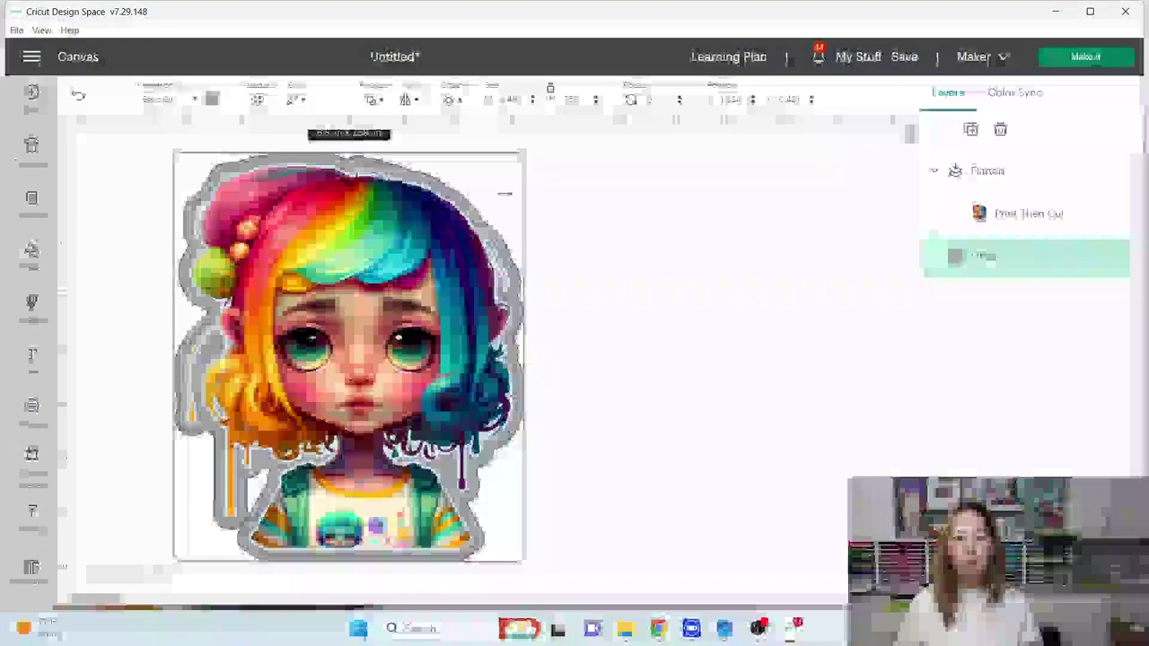
# Move the sticker aside to check the offset, then set it back on the grey offset.
pyautogui.moveTo(456, 205); pyautogui.dragTo(868, 208)
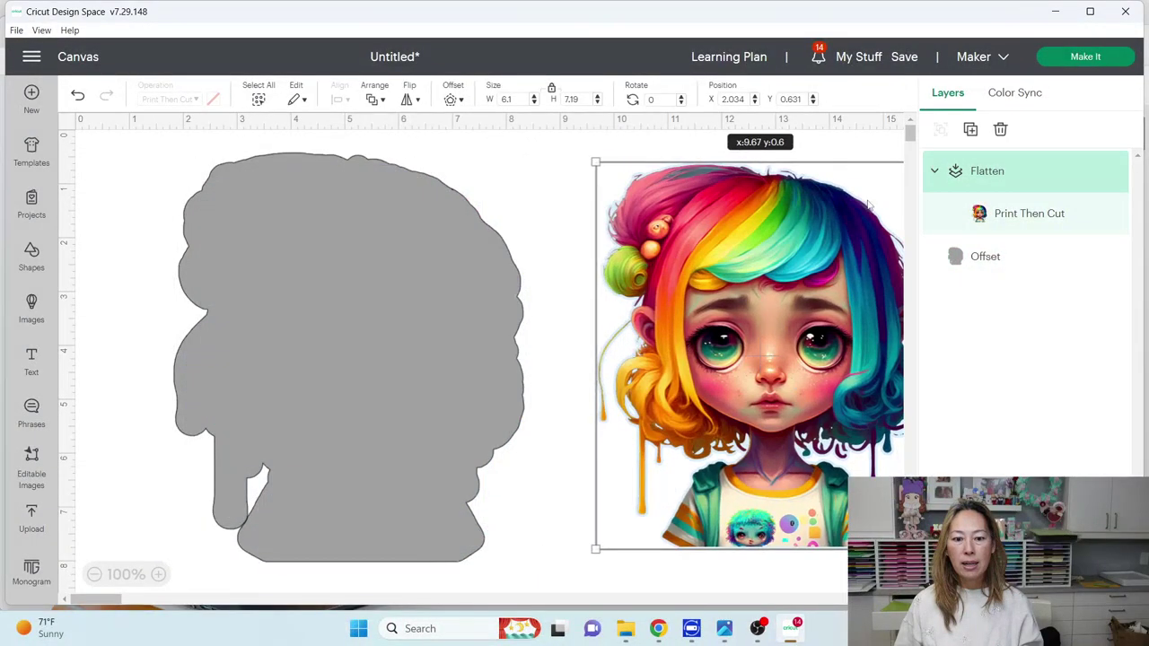
pyautogui.click(402, 269)
pyautogui.moveTo(650, 259)
pyautogui.mouseDown()
pyautogui.moveTo(607, 253)
pyautogui.moveTo(331, 285)
pyautogui.mouseUp()
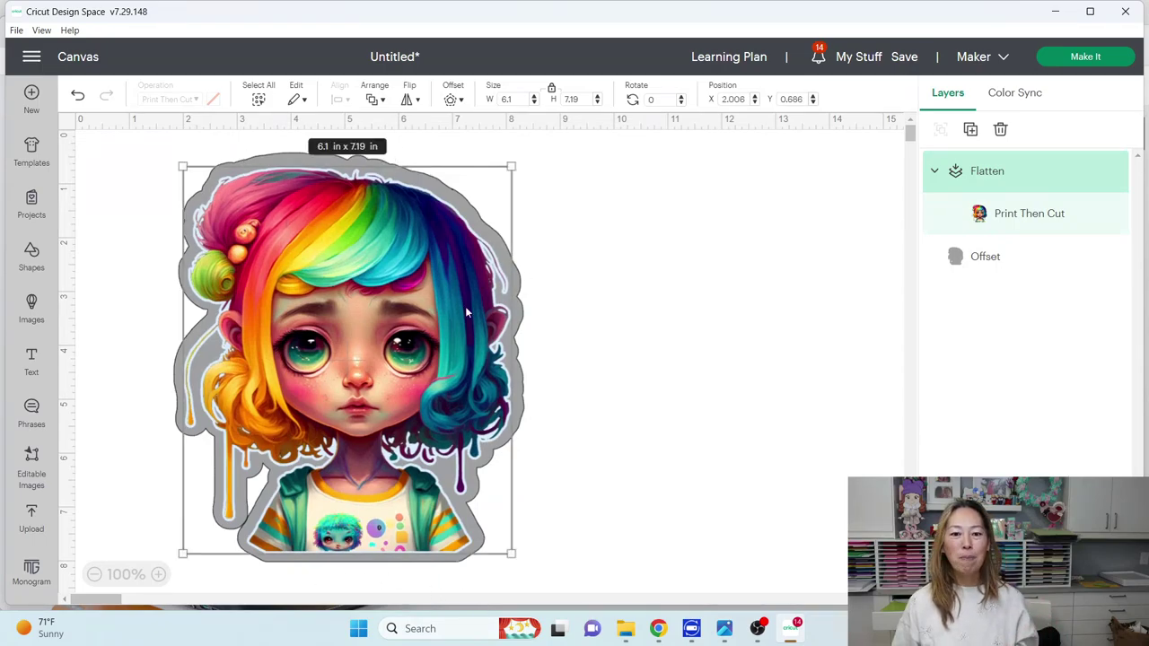
# Duplicate the grey offset twice and gather all three copies on the right.
pyautogui.click(985, 256)
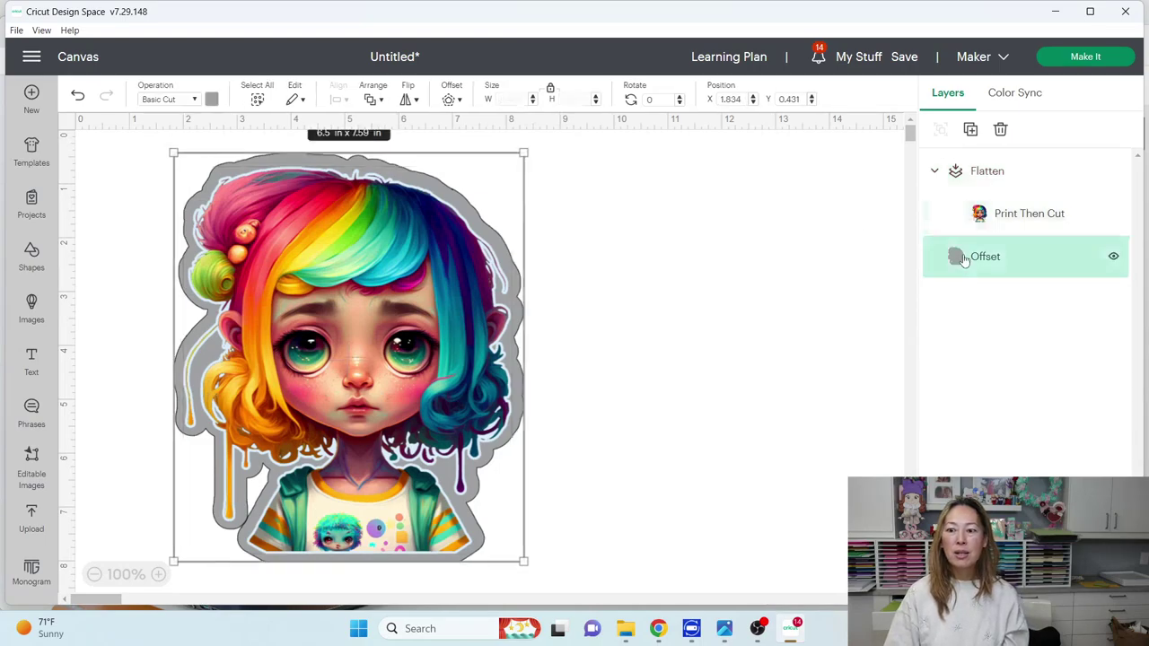
pyautogui.click(970, 129)
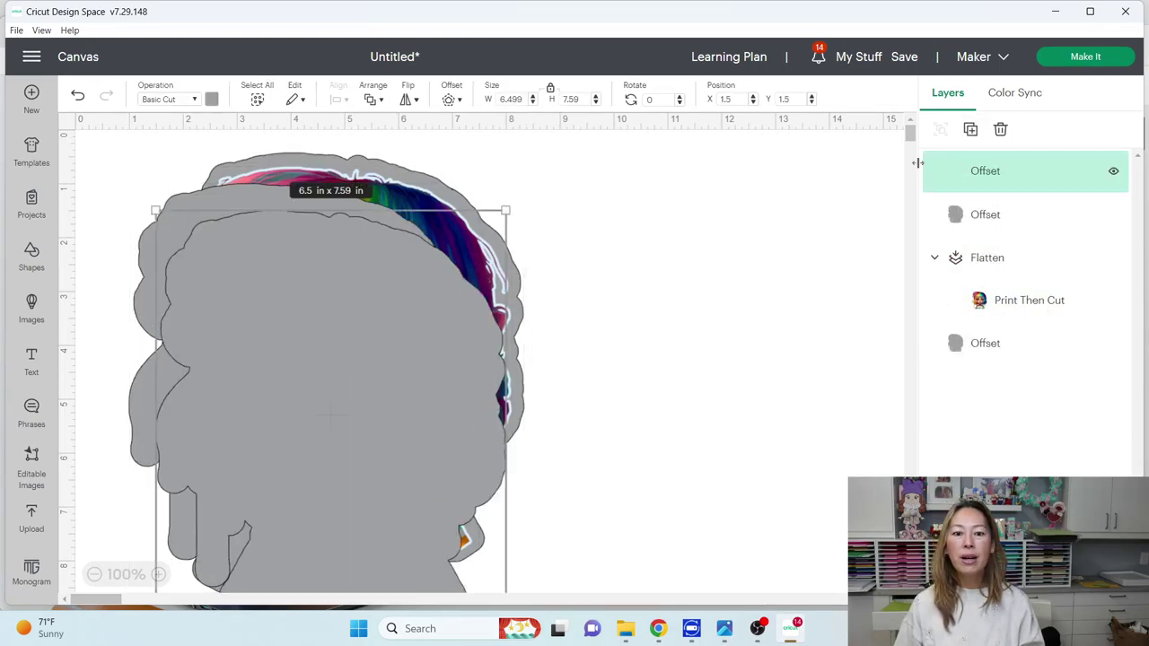
pyautogui.moveTo(365, 316); pyautogui.dragTo(700, 286)
pyautogui.moveTo(267, 331); pyautogui.dragTo(585, 312)
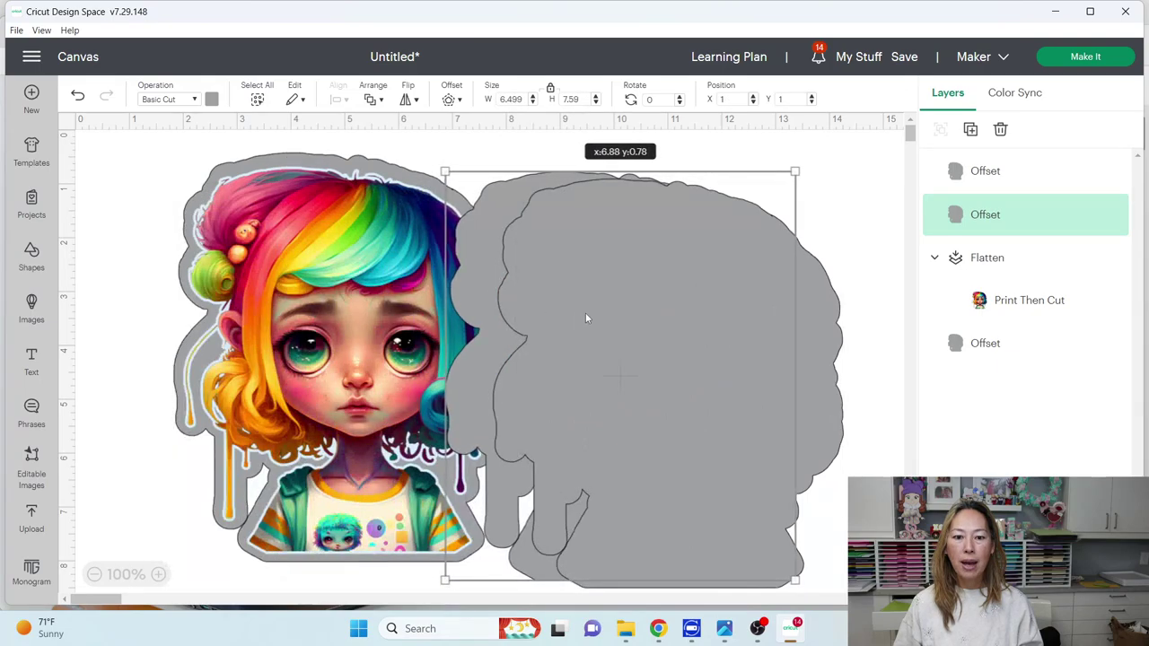
pyautogui.moveTo(188, 289); pyautogui.dragTo(149, 305)
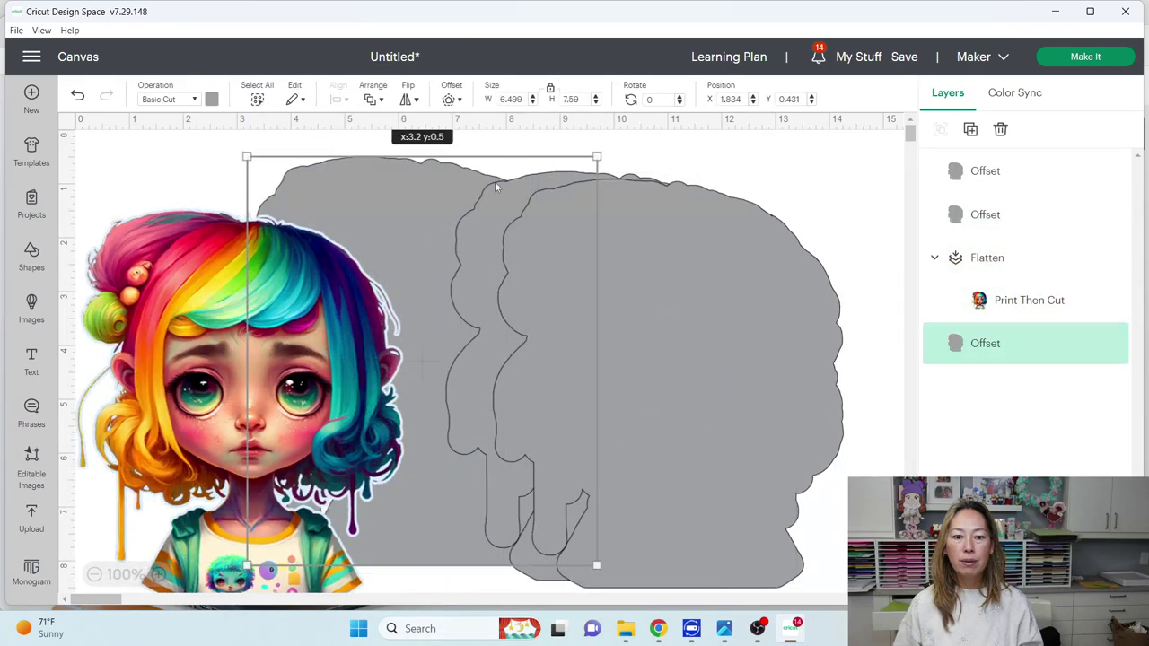
pyautogui.moveTo(303, 187); pyautogui.dragTo(606, 181)
pyautogui.moveTo(267, 271); pyautogui.dragTo(327, 214)
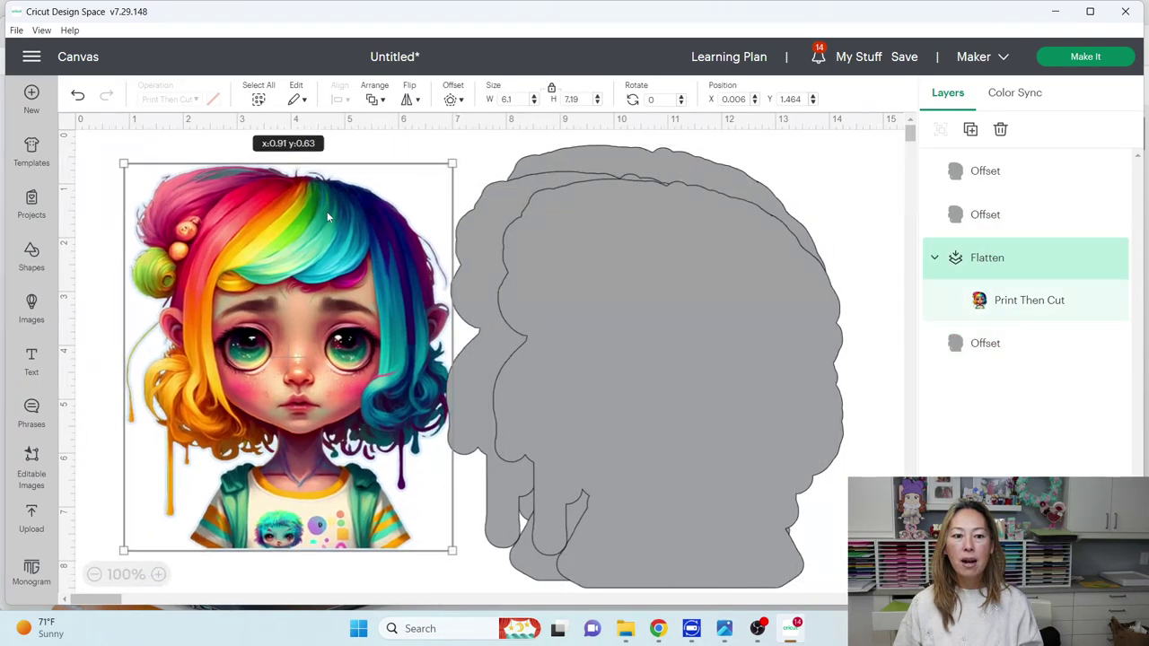
# Bring the sticker image to the front and place it on top of the grey offsets.
pyautogui.click(381, 100)
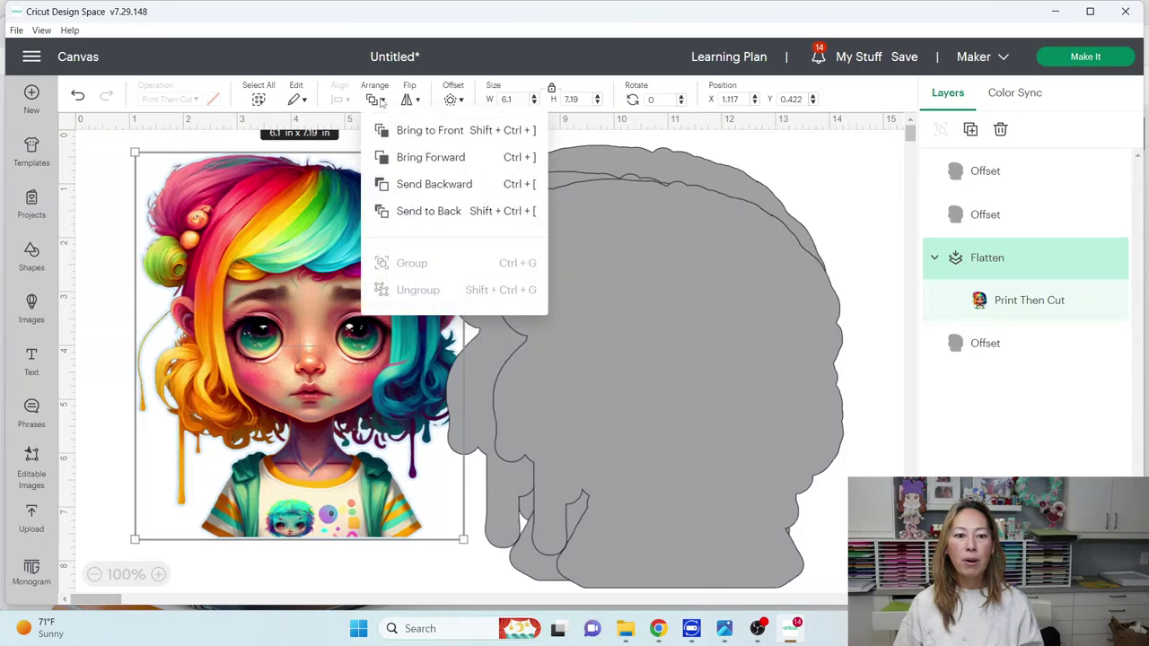
pyautogui.click(409, 131)
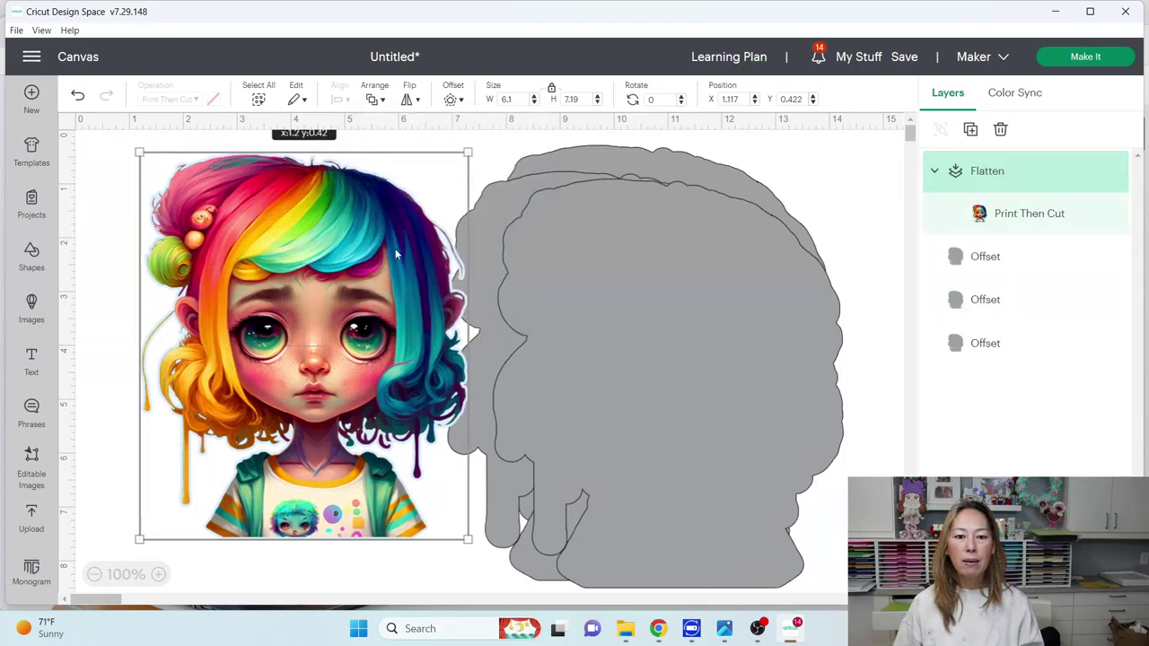
pyautogui.moveTo(315, 259); pyautogui.dragTo(689, 300)
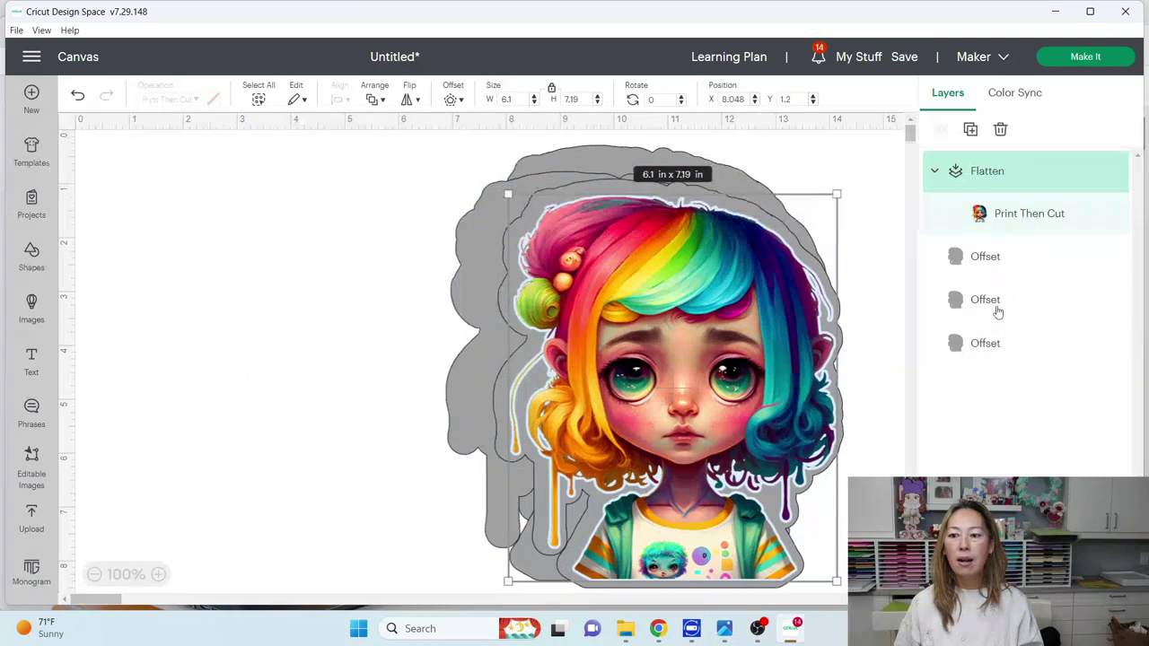
pyautogui.click(409, 139)
# Colour the three offset copies white.
pyautogui.moveTo(446, 145); pyautogui.dragTo(766, 187)
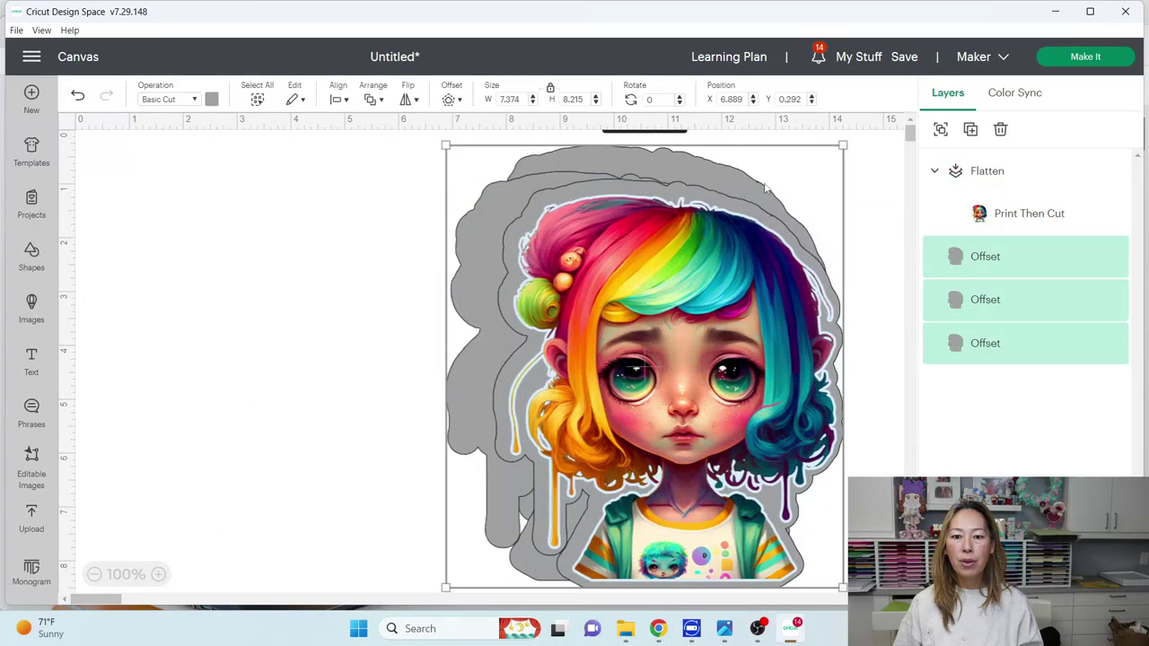
pyautogui.click(213, 99)
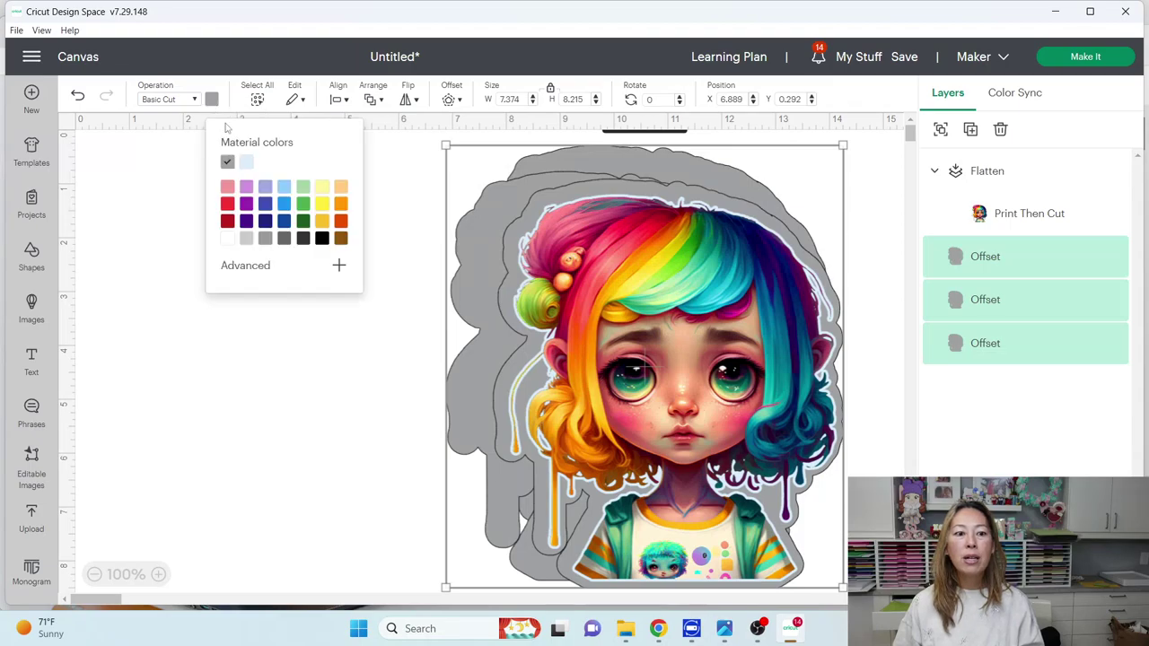
pyautogui.click(227, 238)
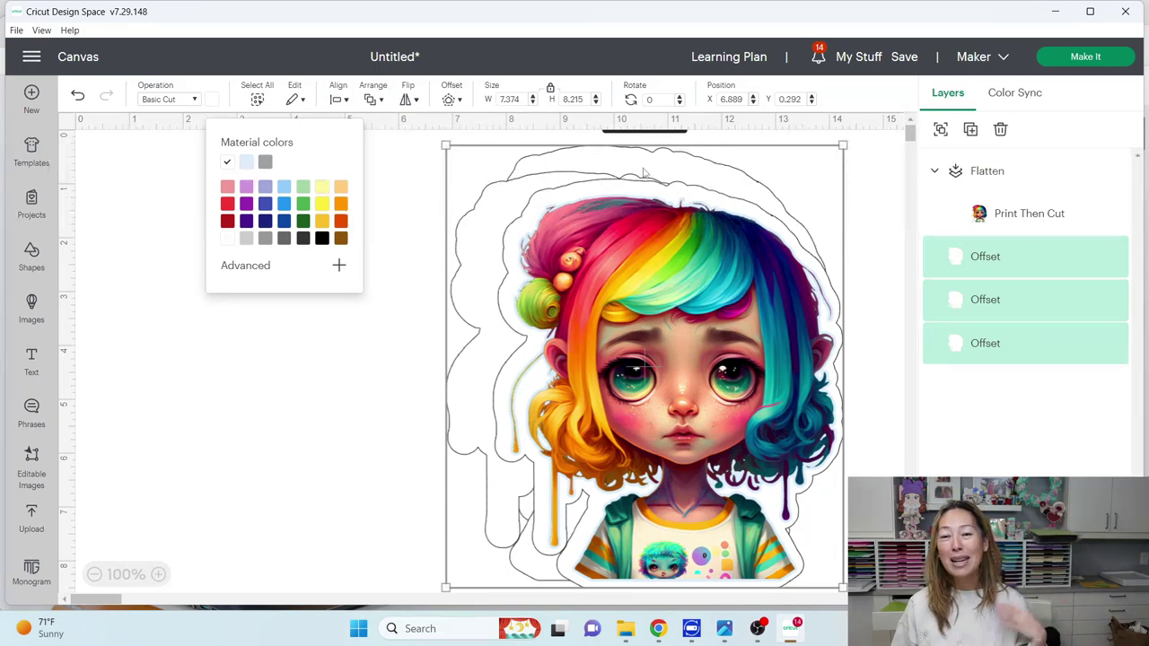
# Switch the offsets to Print Then Cut and select the sticker with all offsets for alignment.
pyautogui.click(177, 101)
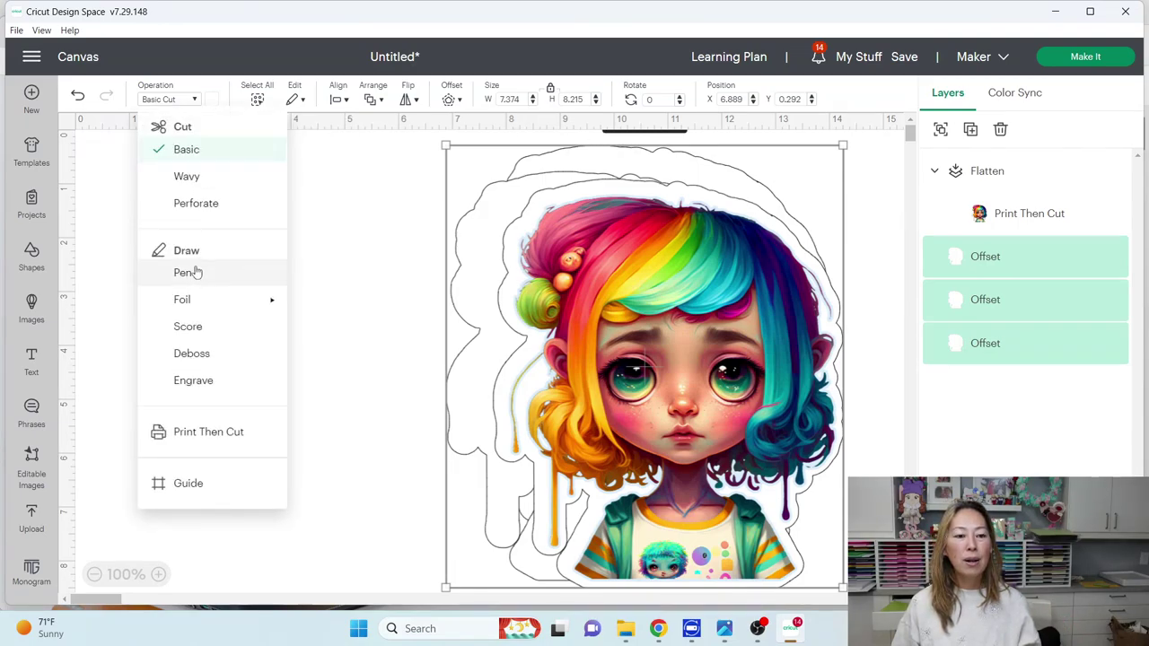
pyautogui.click(218, 435)
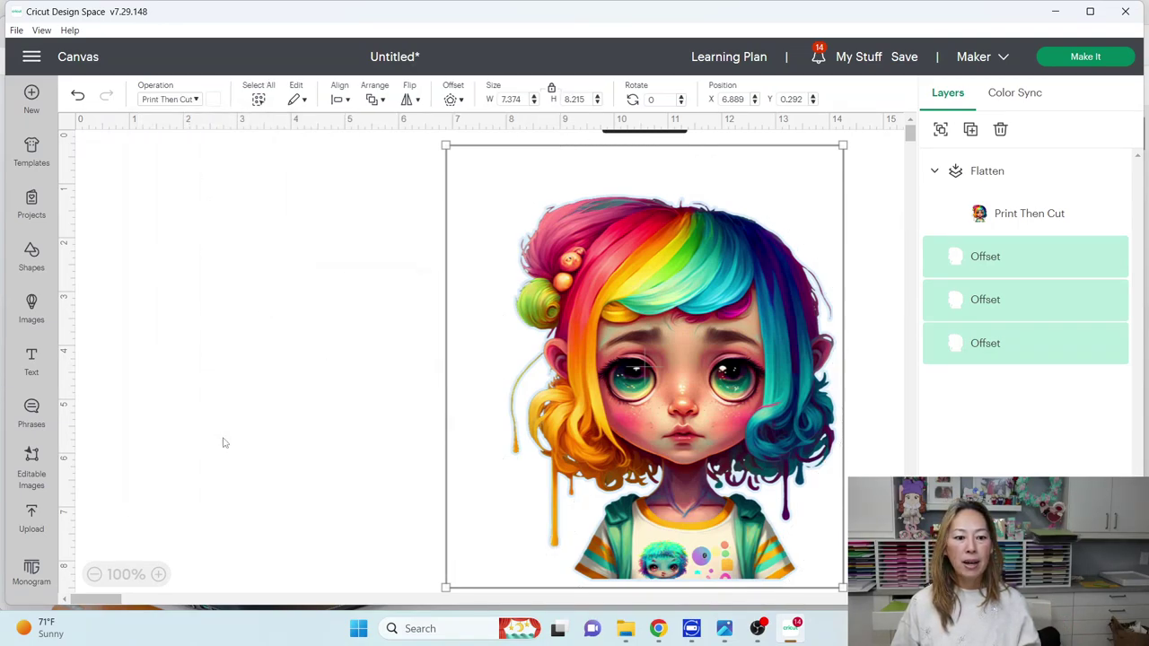
pyautogui.click(378, 332)
pyautogui.moveTo(287, 195); pyautogui.dragTo(797, 569)
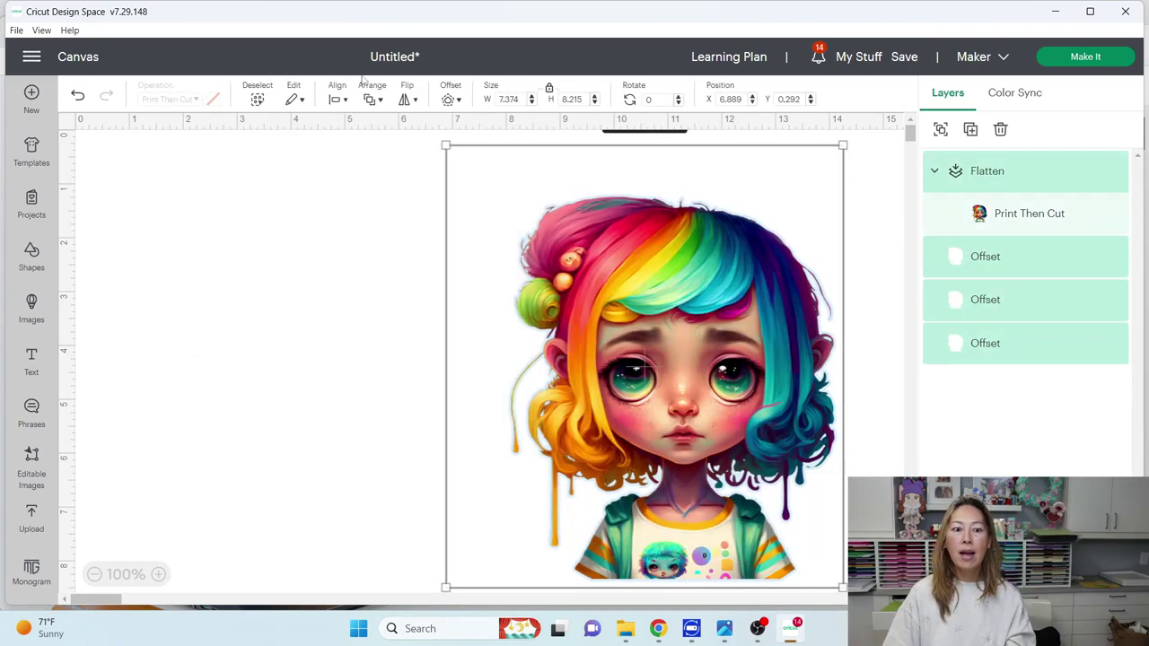
pyautogui.click(338, 98)
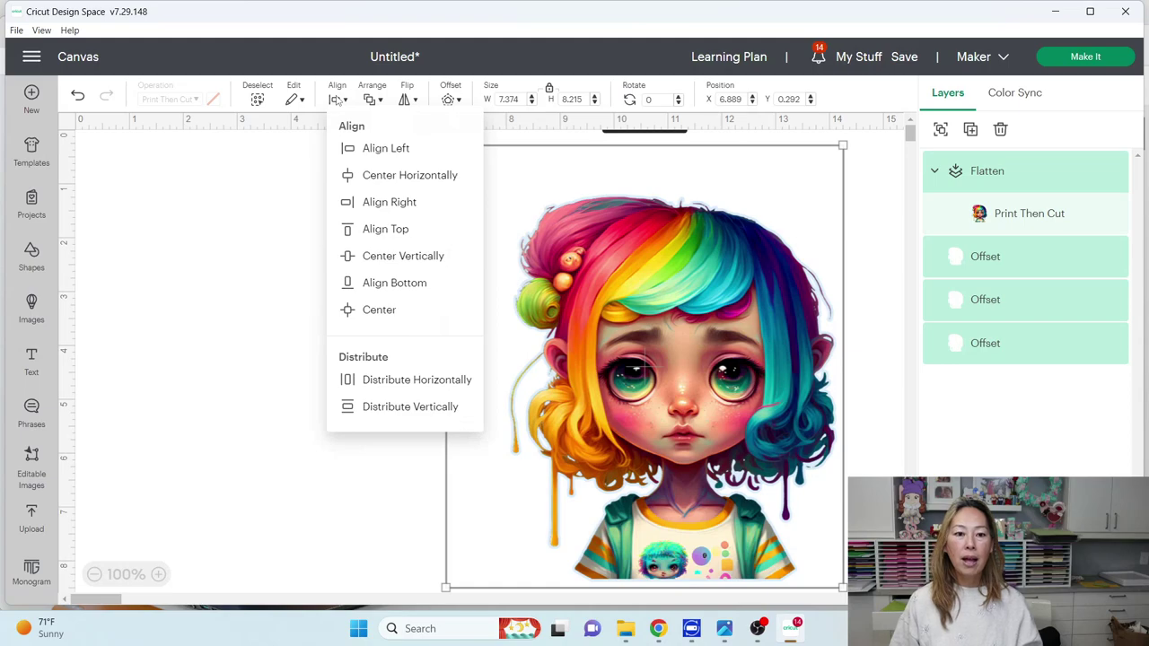
# Center-align the sticker and offset layers and move them to the canvas's left side.
pyautogui.click(378, 310)
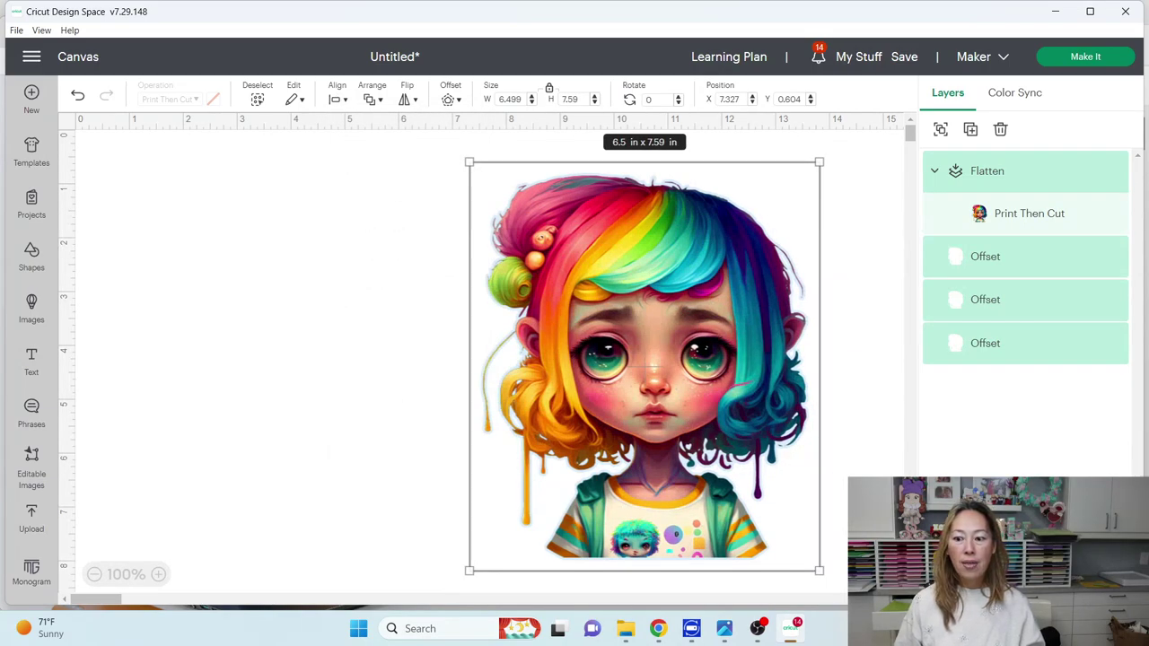
pyautogui.moveTo(744, 337); pyautogui.dragTo(461, 333)
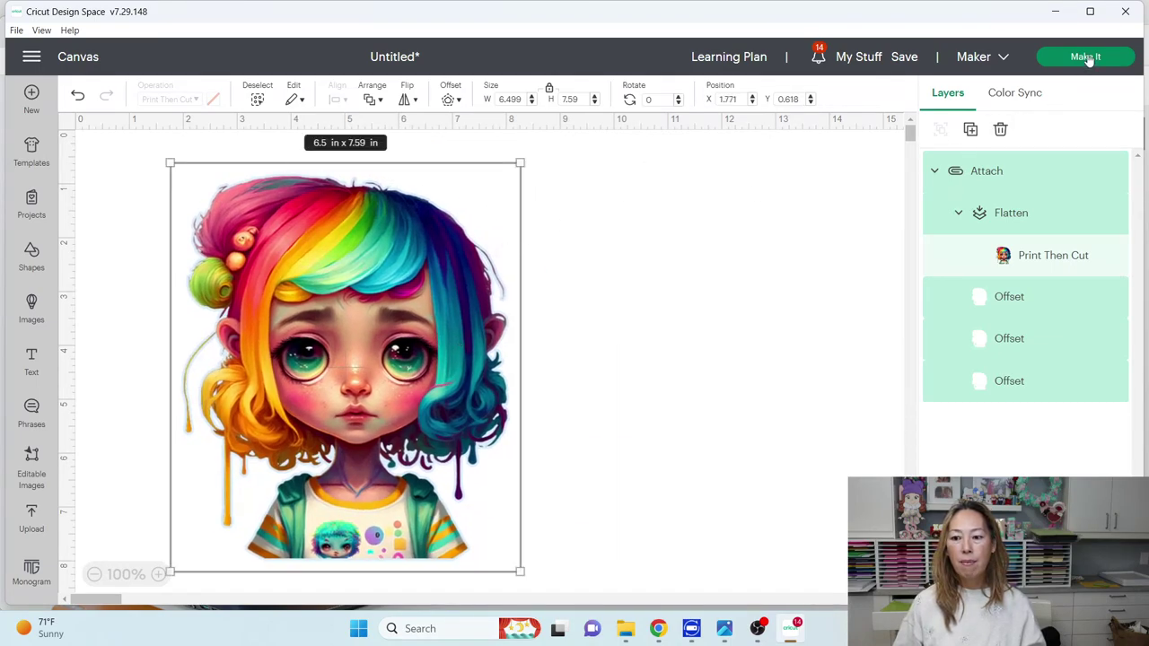
pyautogui.moveTo(1009, 297)
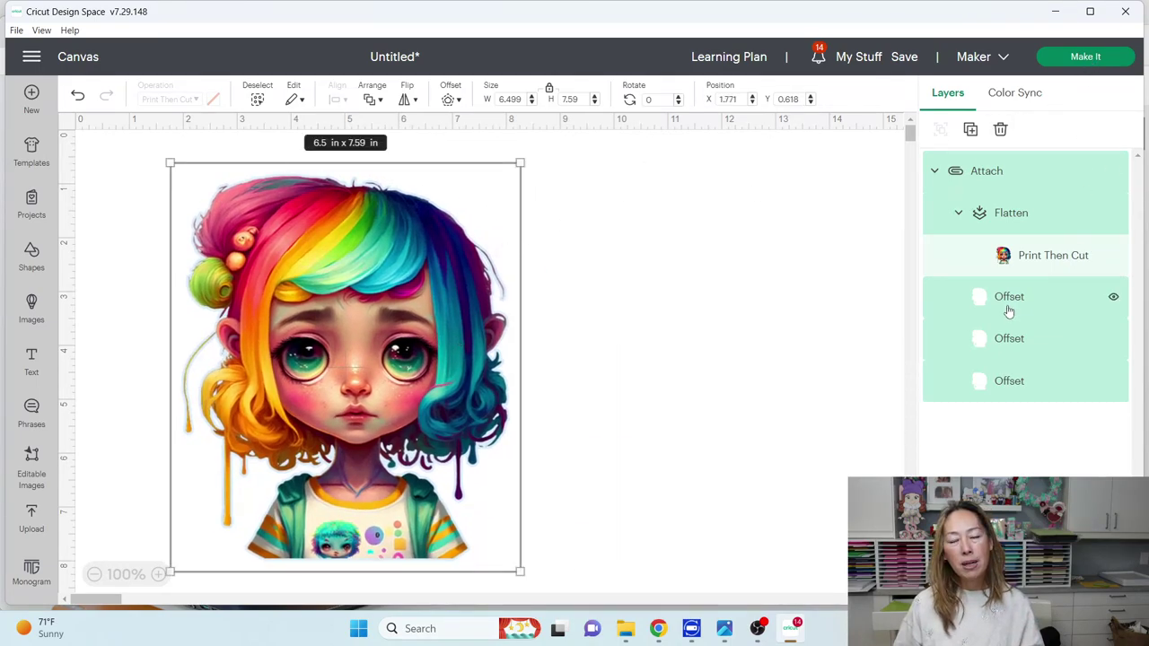
pyautogui.click(712, 227)
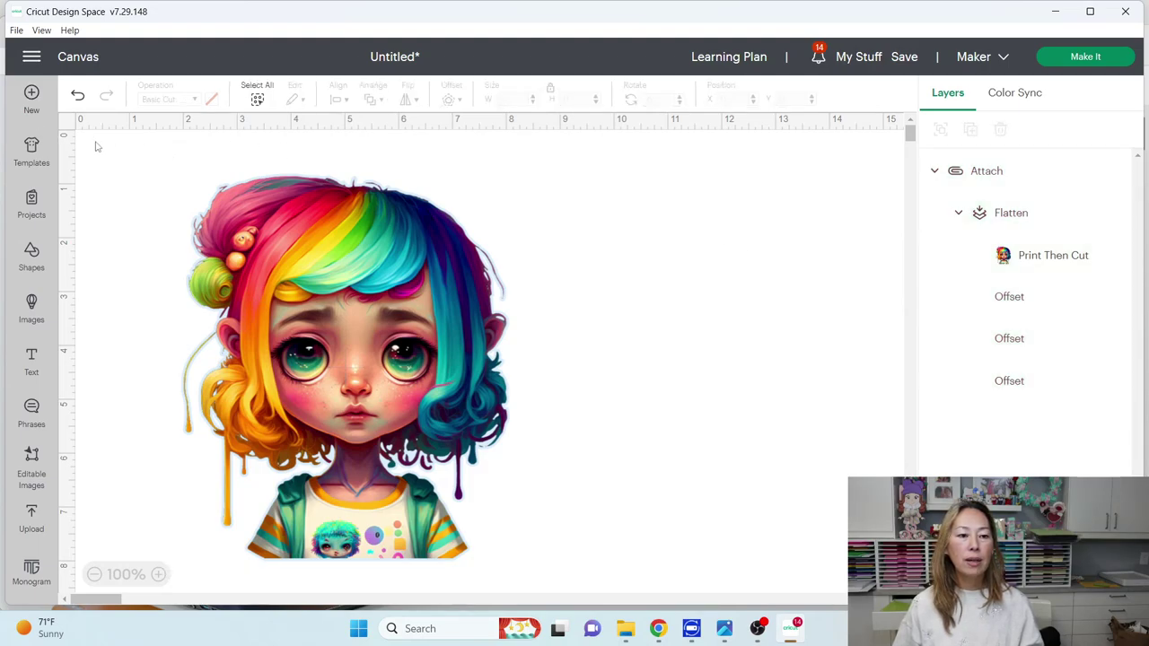
# Add a square, enlarge it over the sticker, and send it to the back.
pyautogui.click(29, 254)
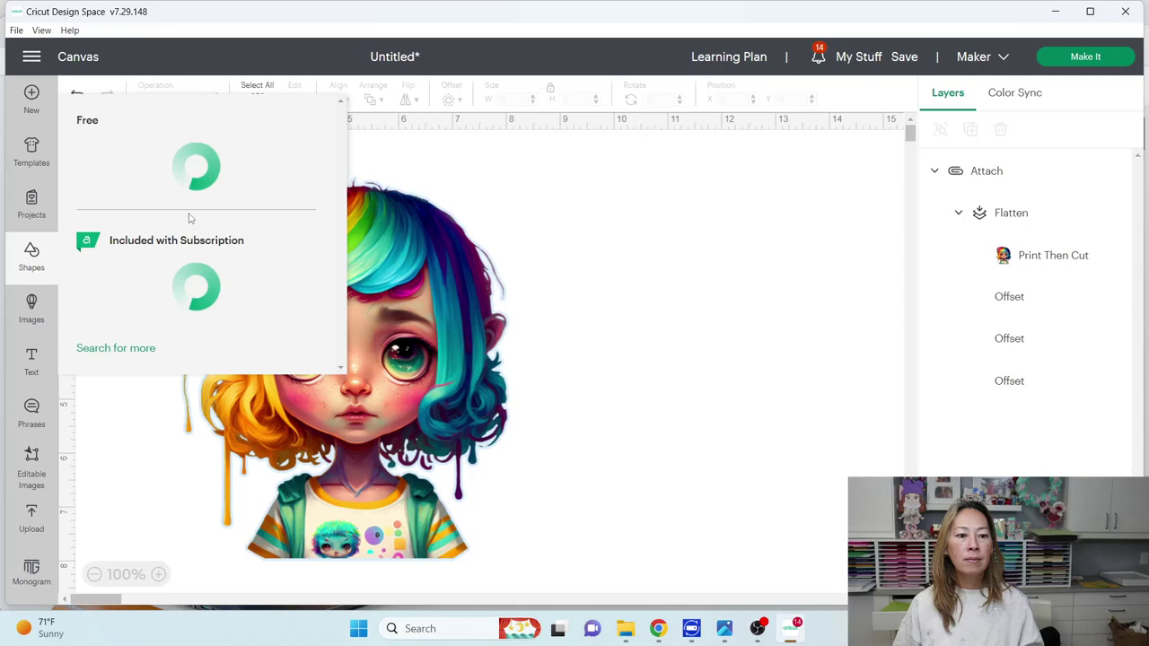
pyautogui.click(208, 302)
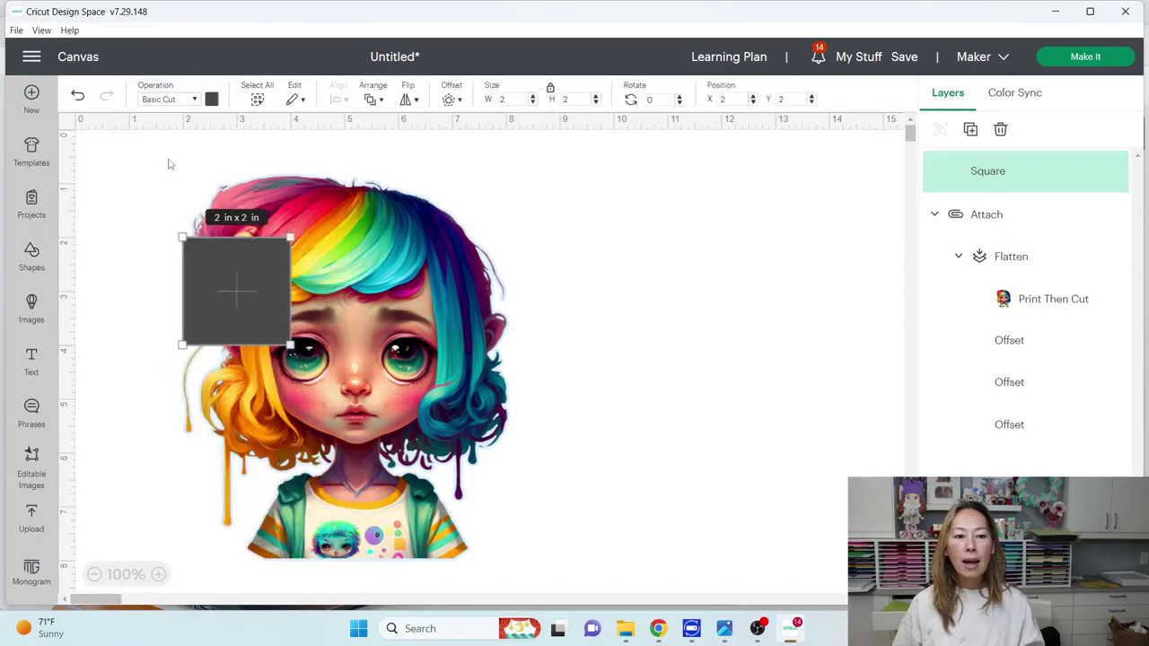
pyautogui.moveTo(236, 283); pyautogui.dragTo(163, 185)
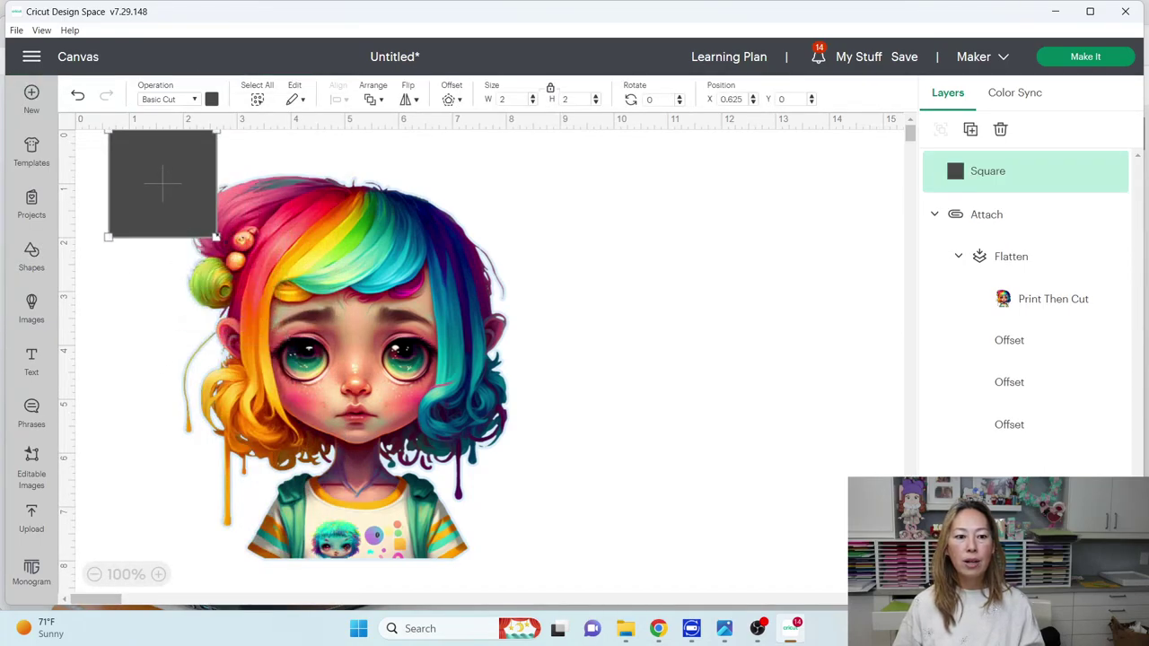
pyautogui.moveTo(216, 237); pyautogui.dragTo(757, 574)
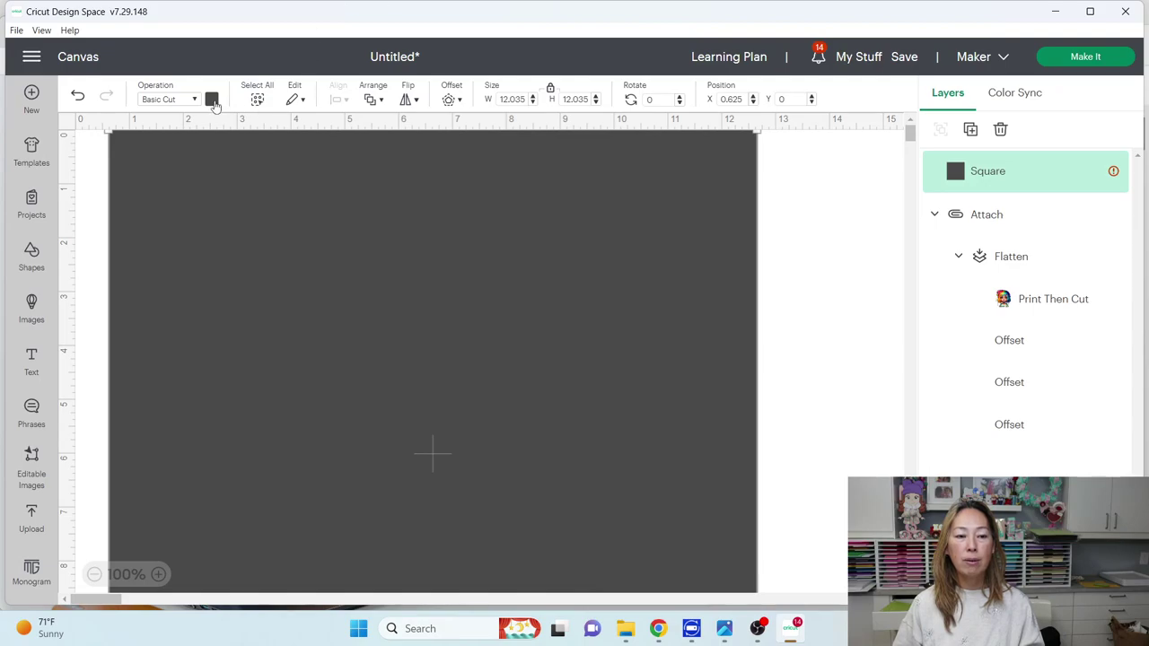
pyautogui.click(378, 105)
pyautogui.click(391, 184)
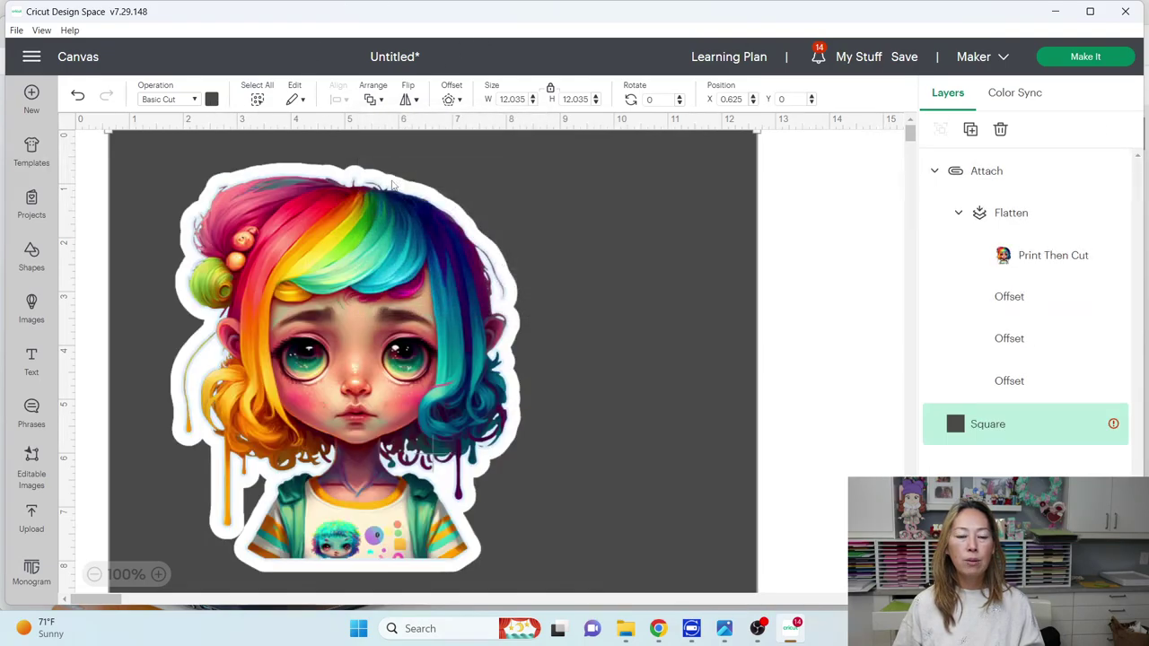
pyautogui.click(211, 100)
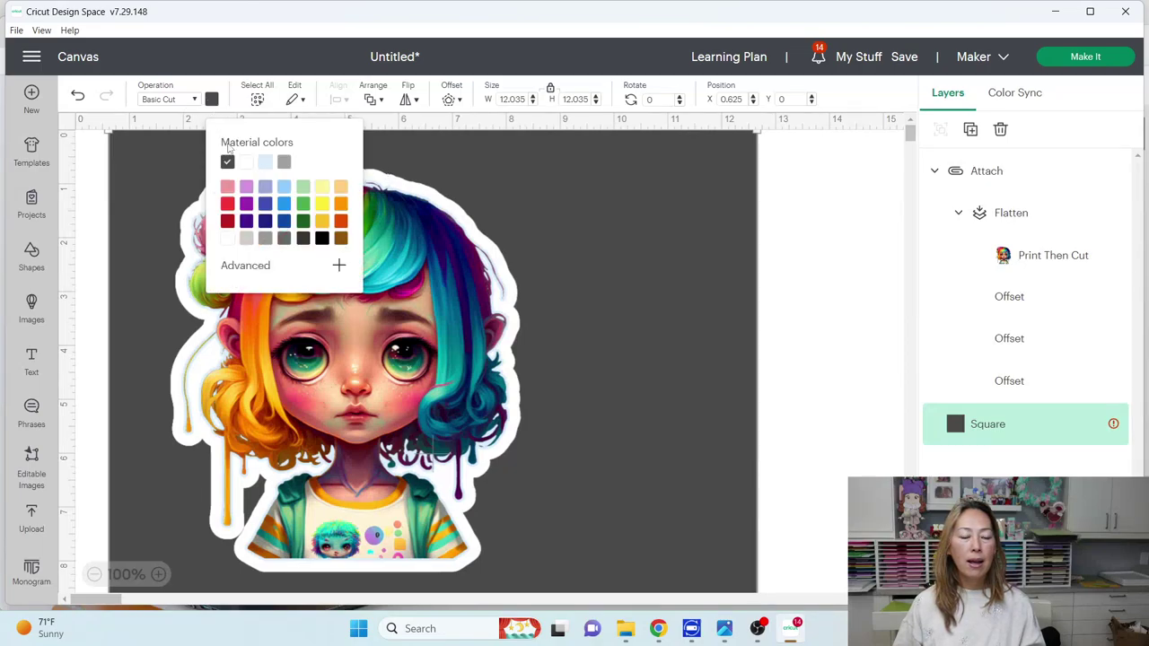
pyautogui.moveTo(759, 246); pyautogui.dragTo(757, 246)
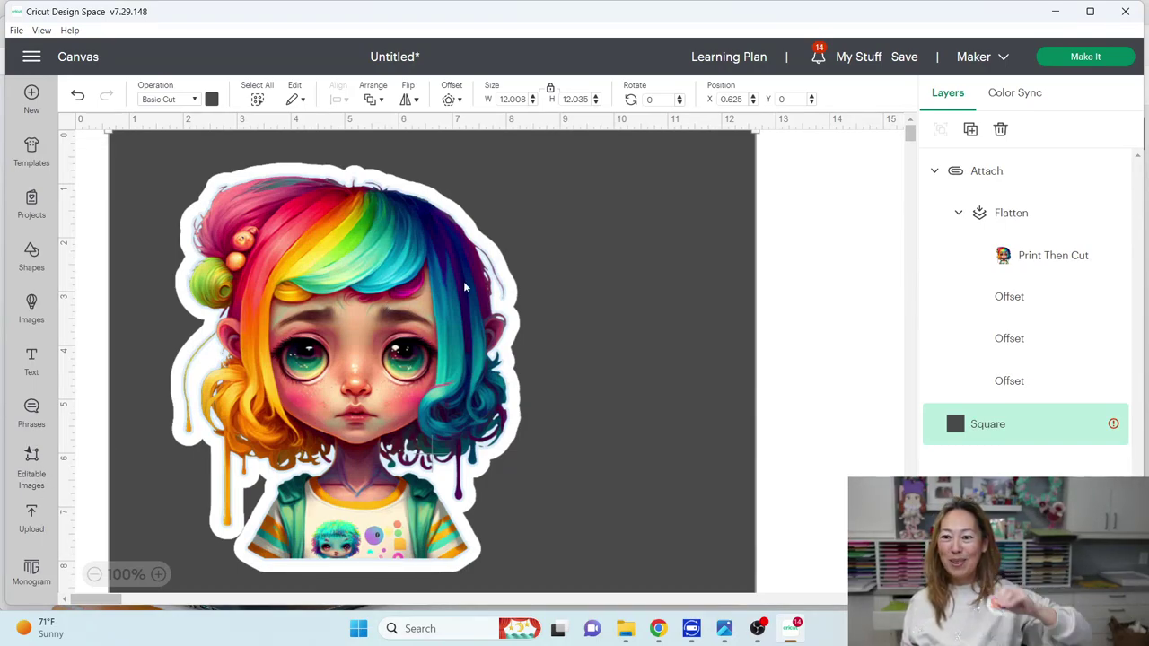
# Delete the dark backing square and shrink the sticker, moving it near the canvas top.
pyautogui.click(633, 190)
pyautogui.press('Delete')
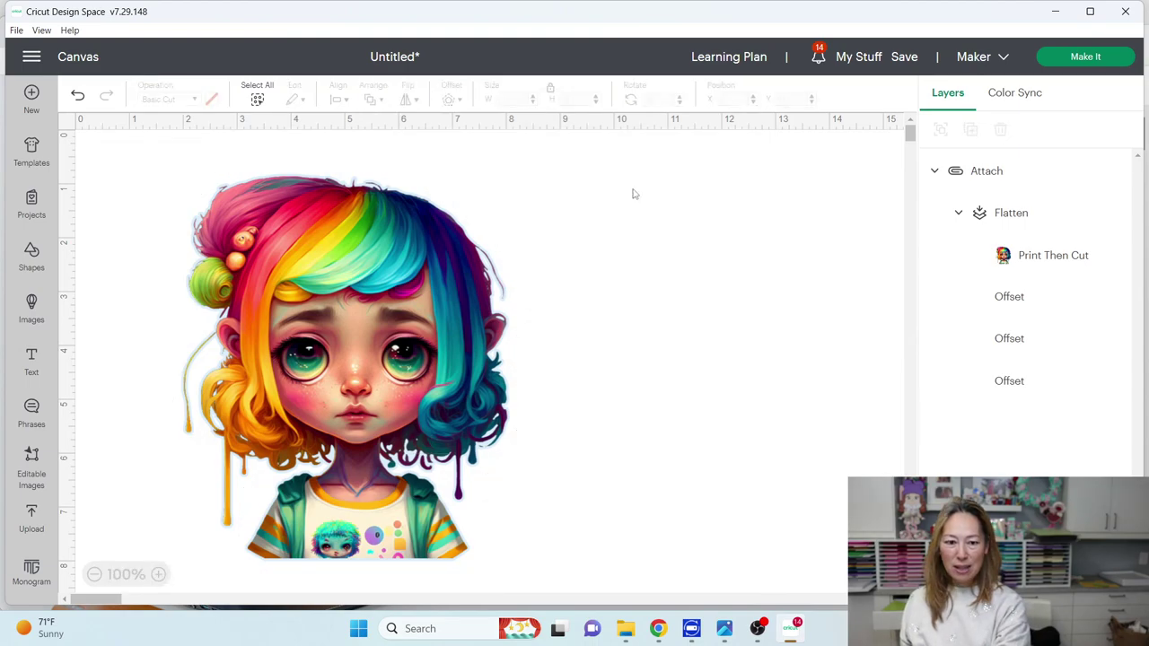
pyautogui.click(460, 262)
pyautogui.moveTo(519, 162); pyautogui.dragTo(318, 392)
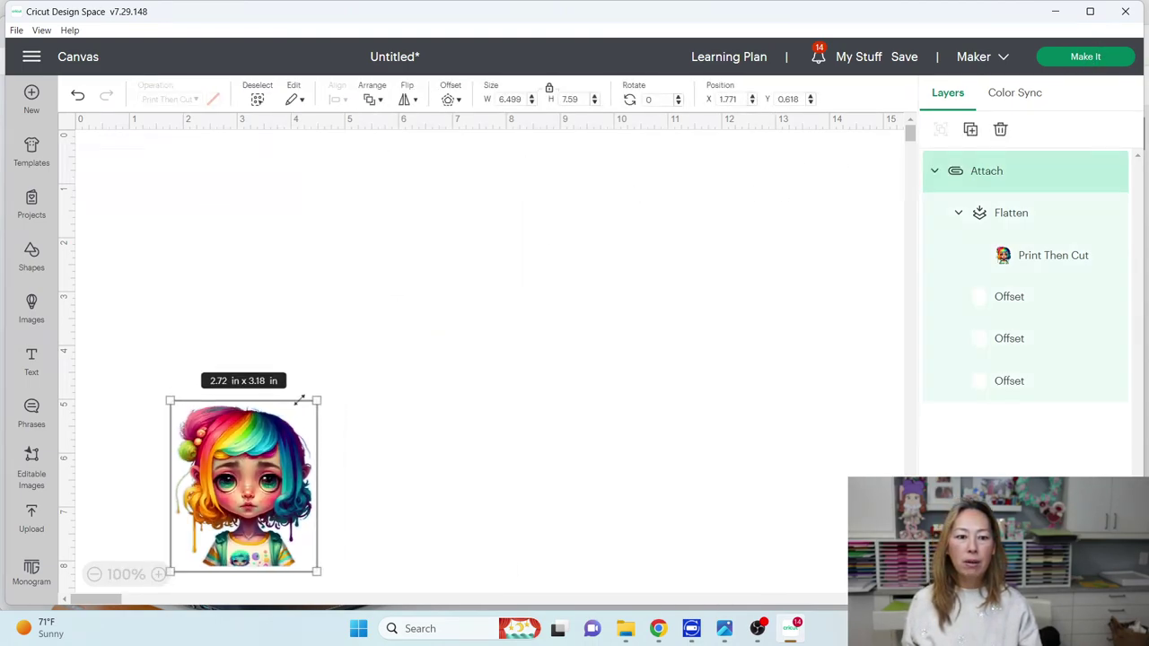
pyautogui.moveTo(244, 461); pyautogui.dragTo(249, 253)
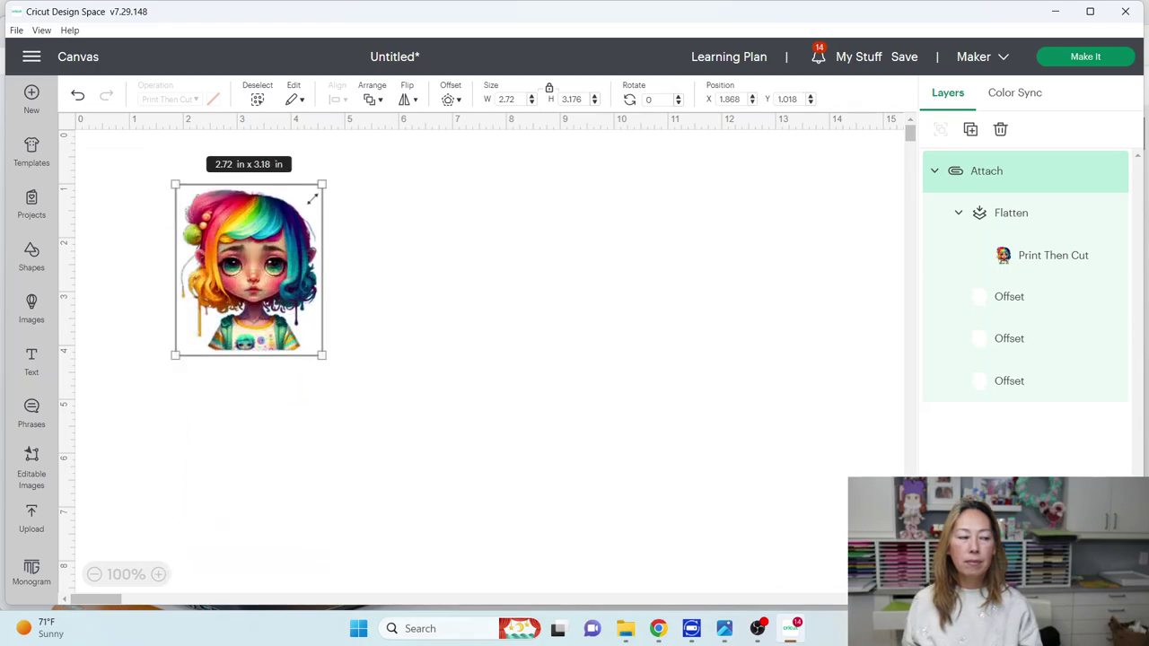
pyautogui.moveTo(313, 198); pyautogui.dragTo(267, 246)
pyautogui.moveTo(246, 295)
pyautogui.mouseDown()
pyautogui.moveTo(263, 229)
pyautogui.moveTo(252, 198)
pyautogui.mouseUp()
# In Make It, set the project copies to 16 and apply them.
pyautogui.click(1083, 59)
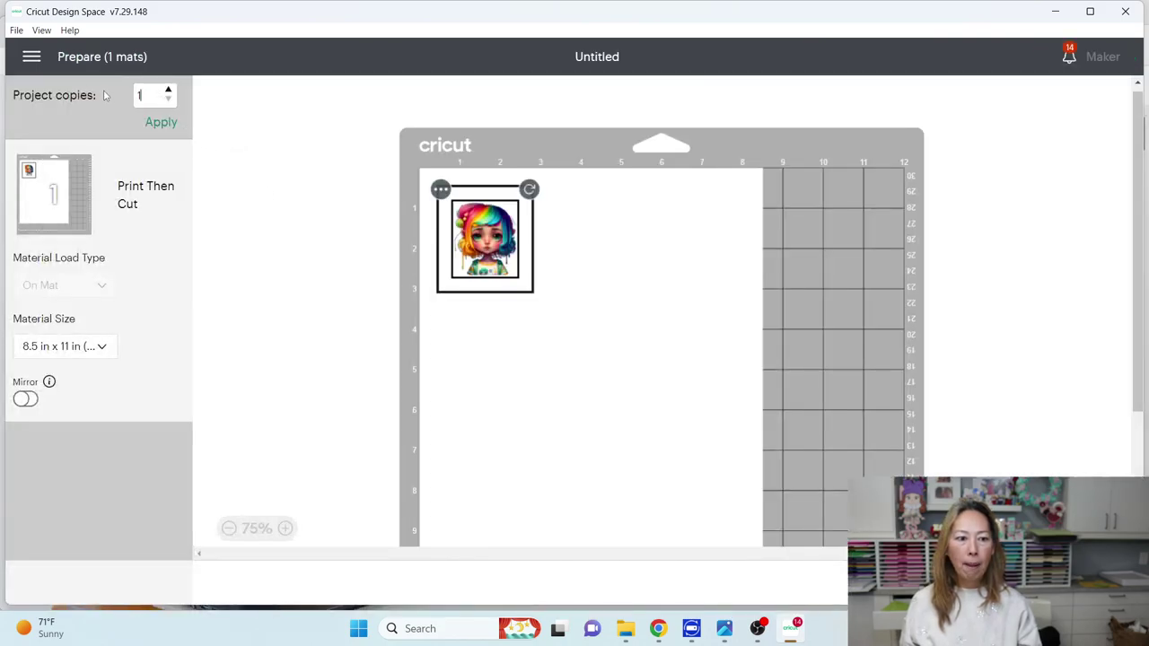
pyautogui.write('9')
pyautogui.click(161, 122)
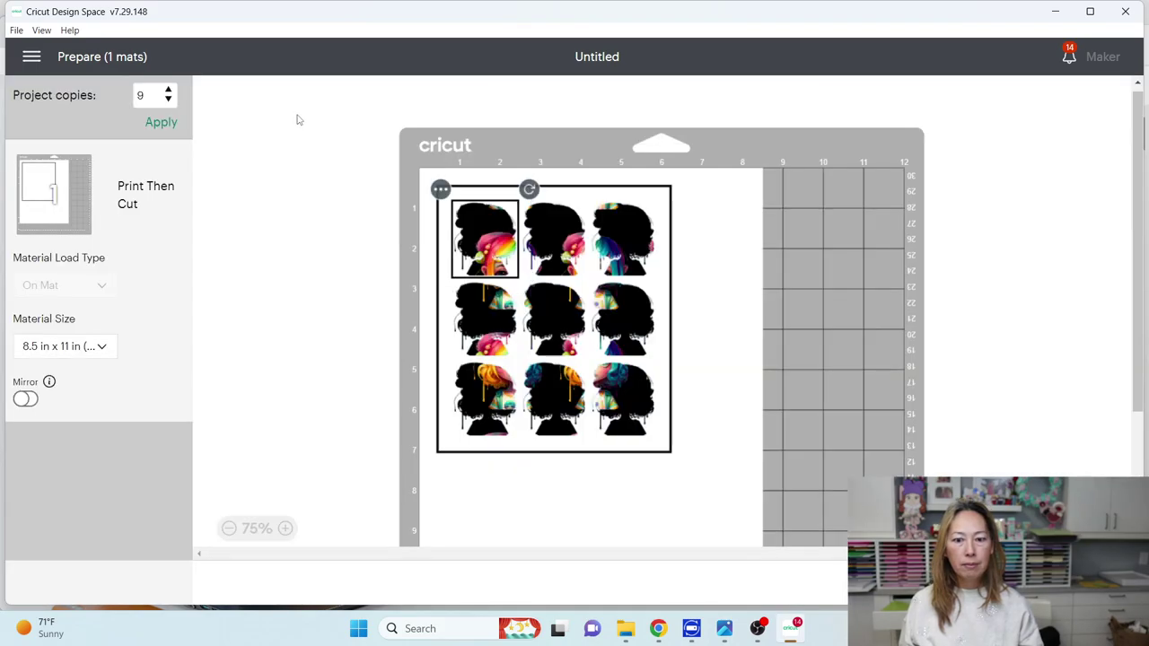
pyautogui.click(298, 119)
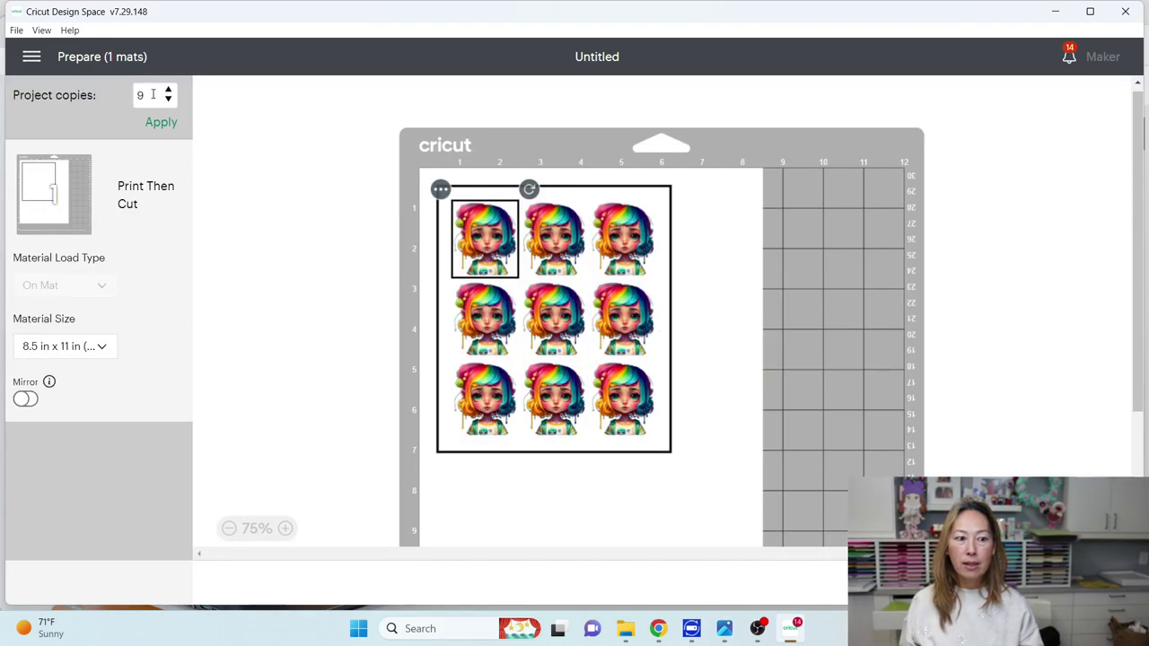
pyautogui.press('BackSpace')
pyautogui.write('12')
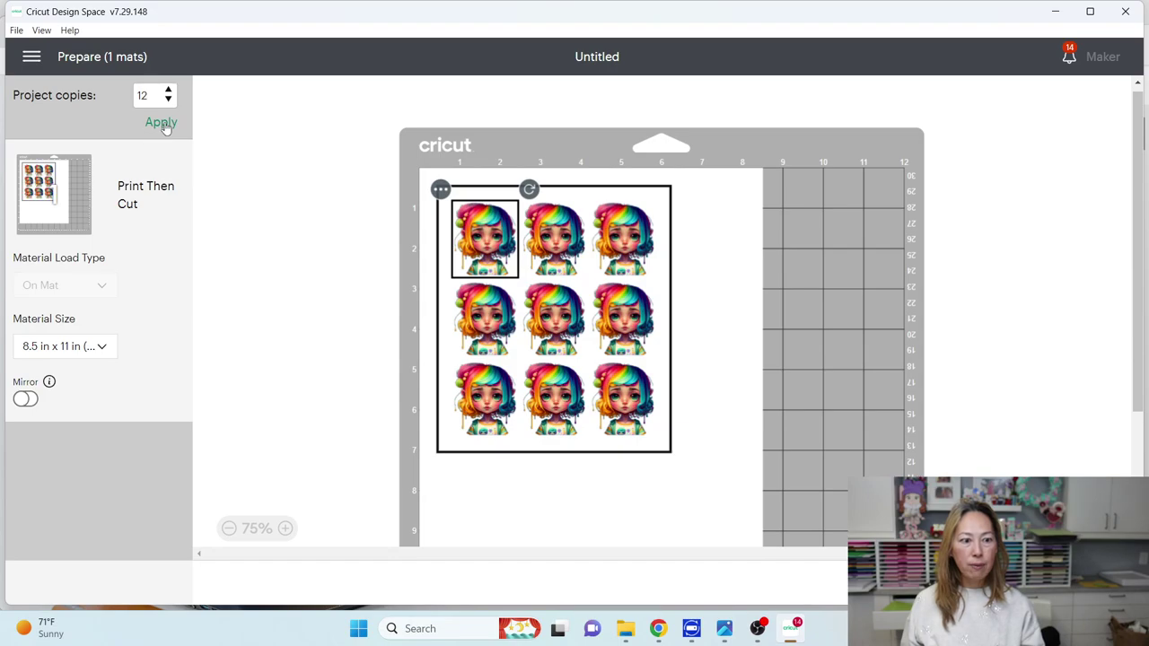
pyautogui.click(161, 121)
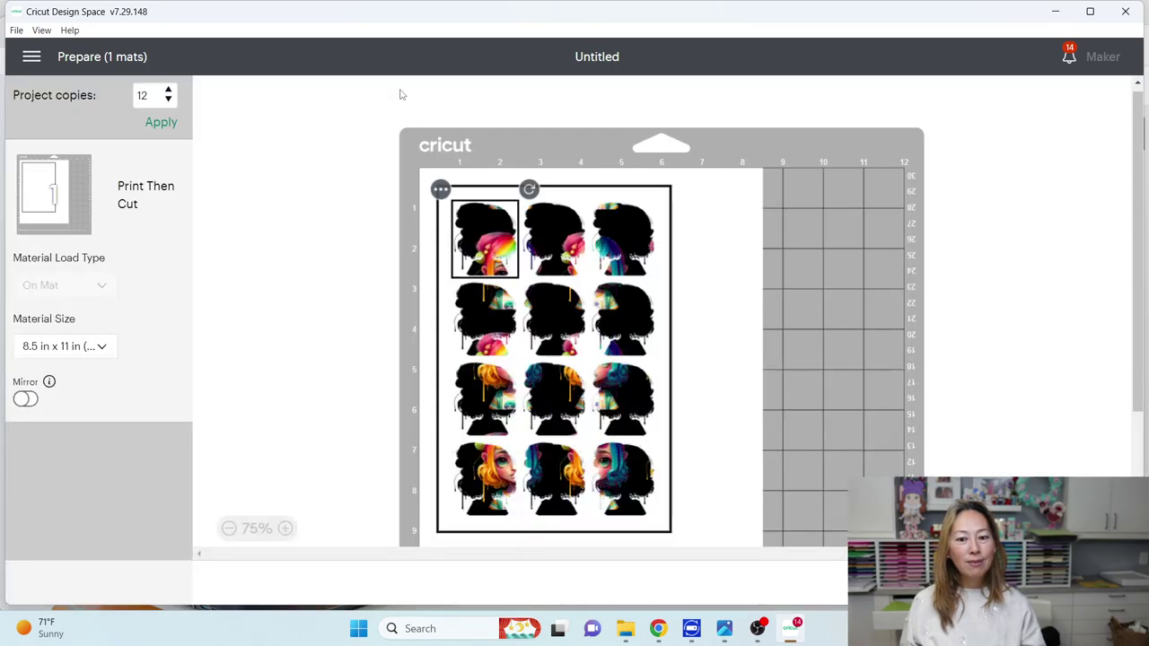
pyautogui.click(401, 94)
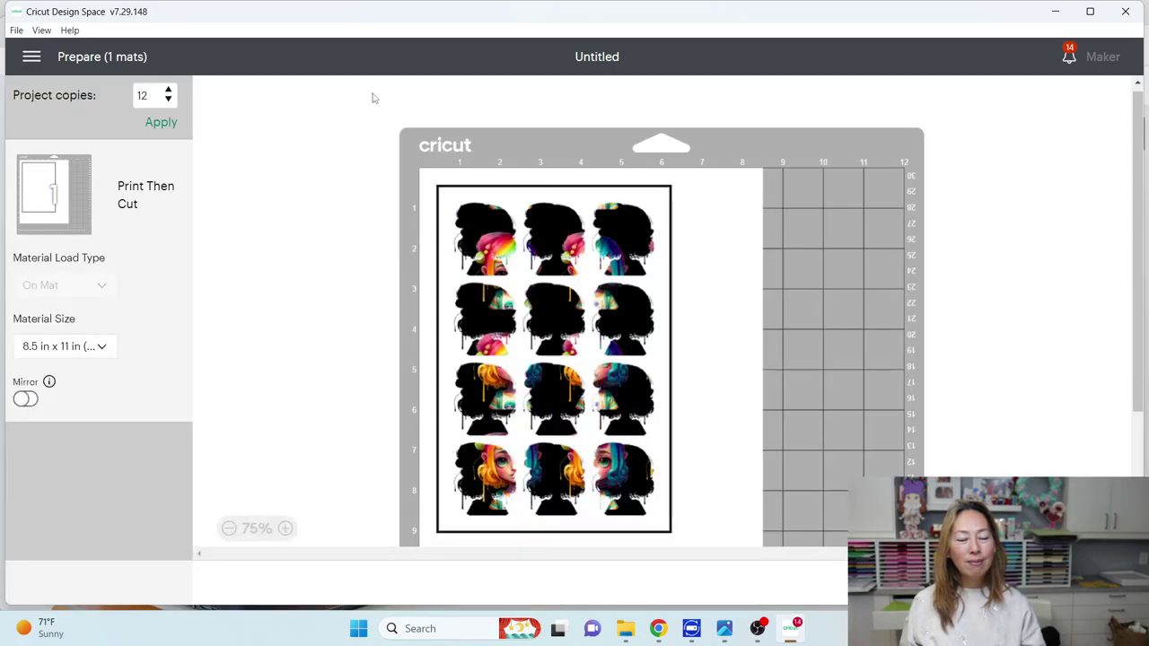
pyautogui.doubleClick(143, 95)
pyautogui.write('16')
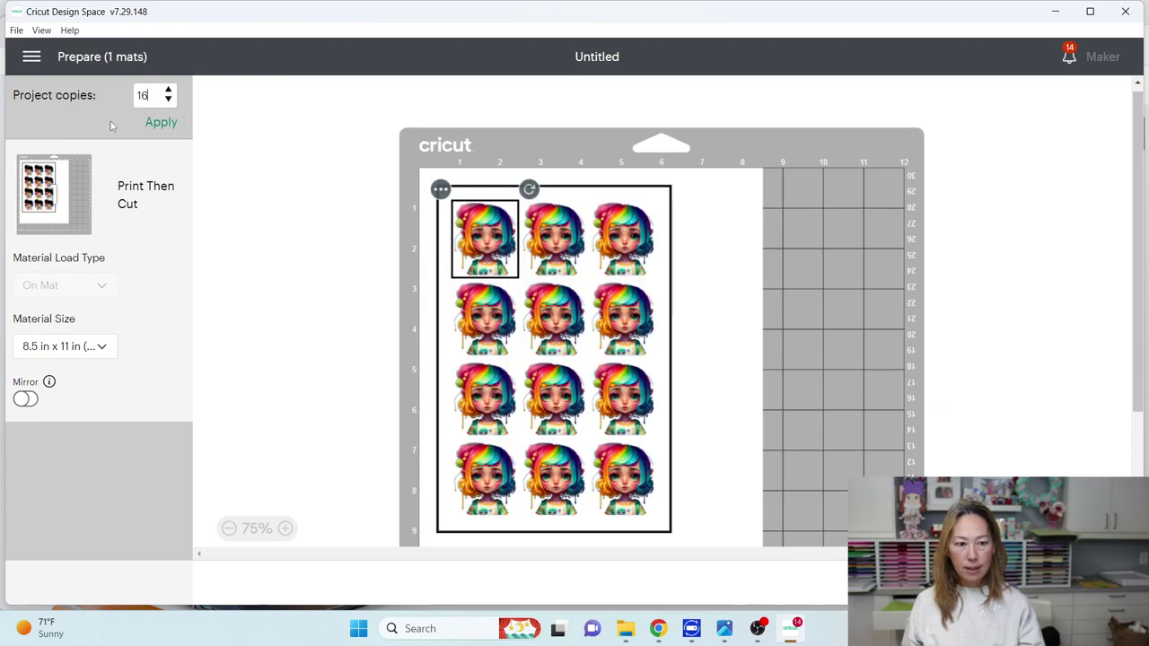
pyautogui.click(163, 122)
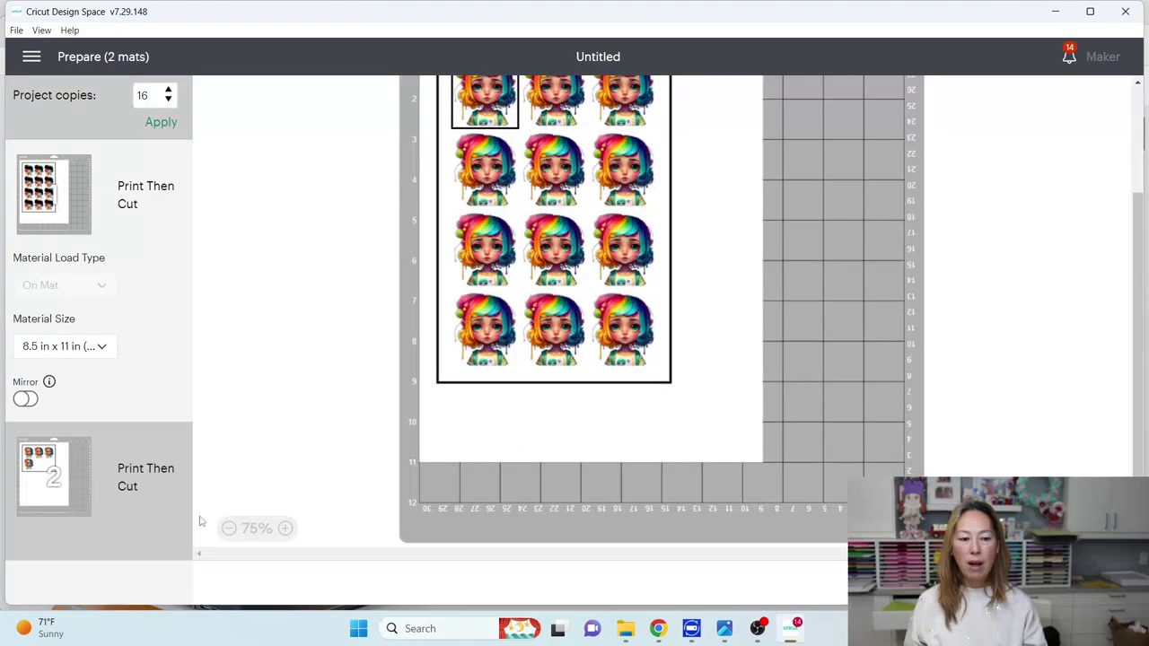
# Move a sticker from mat 2 to mat 1 and place it beside the grid's top-right corner.
pyautogui.click(27, 457)
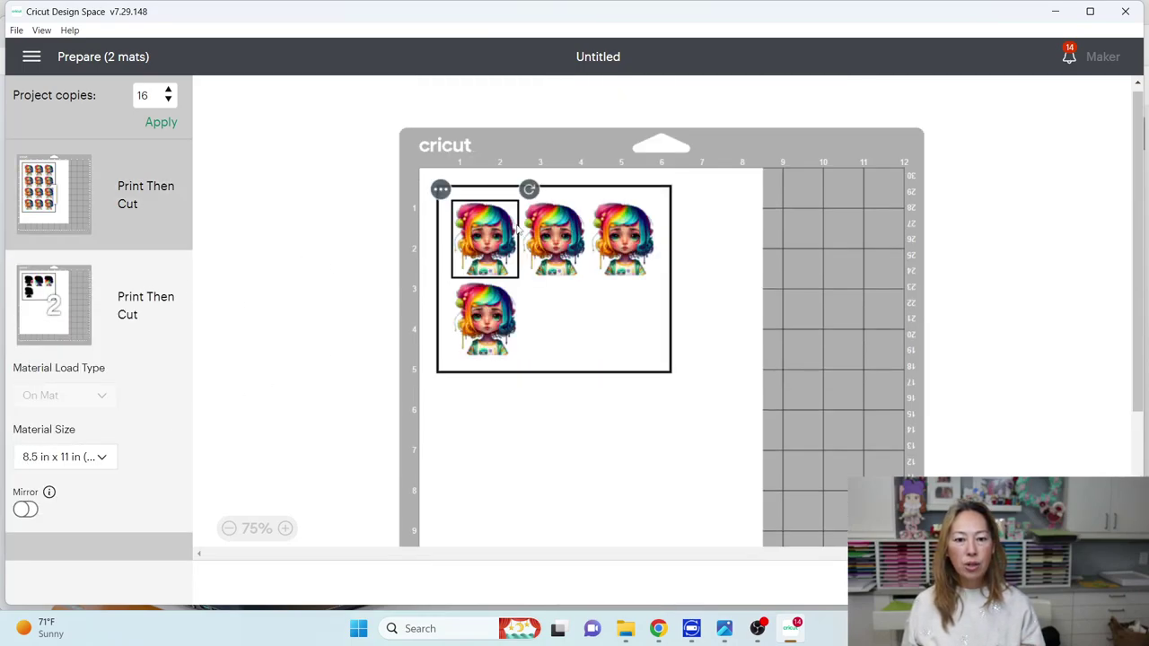
pyautogui.click(440, 191)
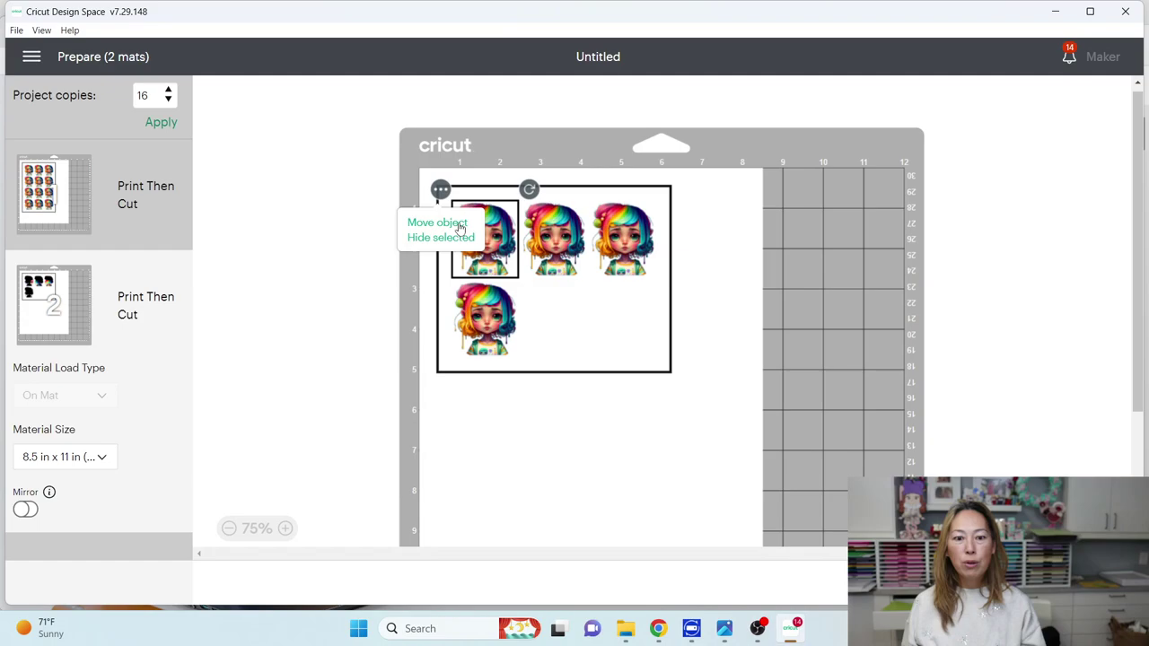
pyautogui.click(437, 222)
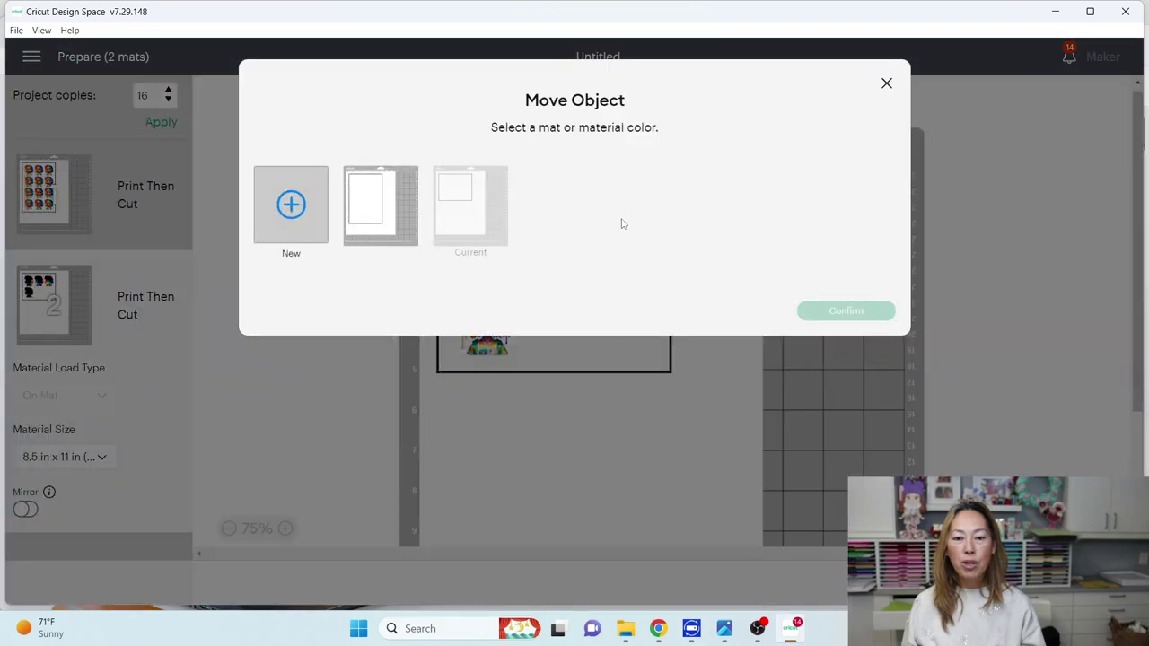
pyautogui.click(388, 224)
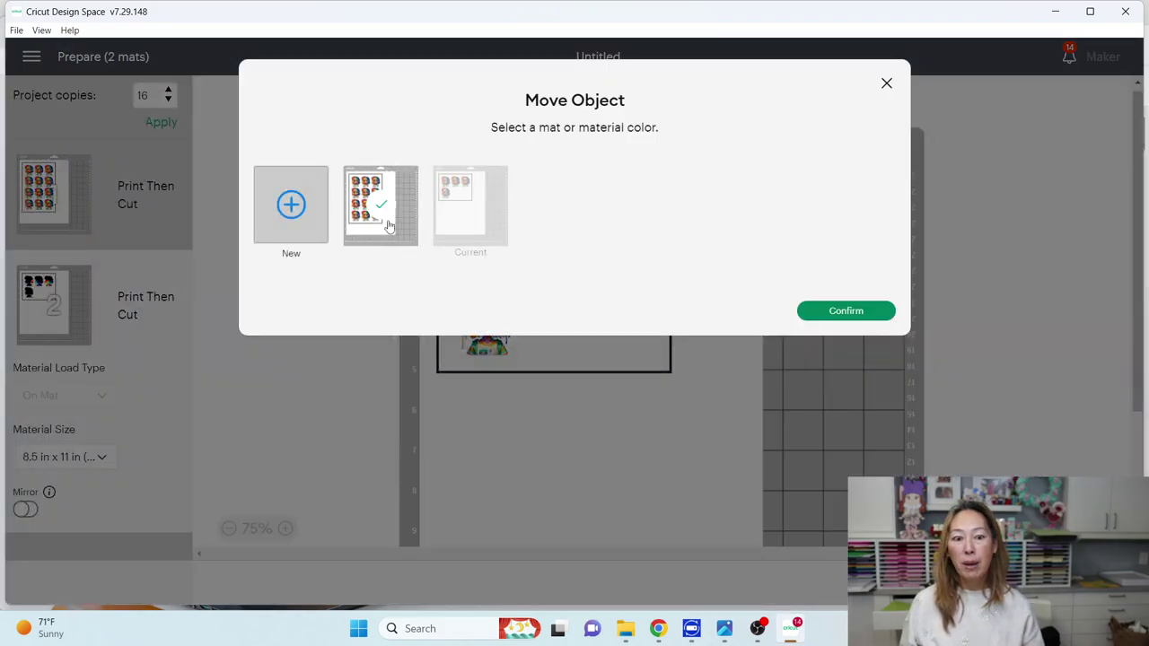
pyautogui.click(846, 311)
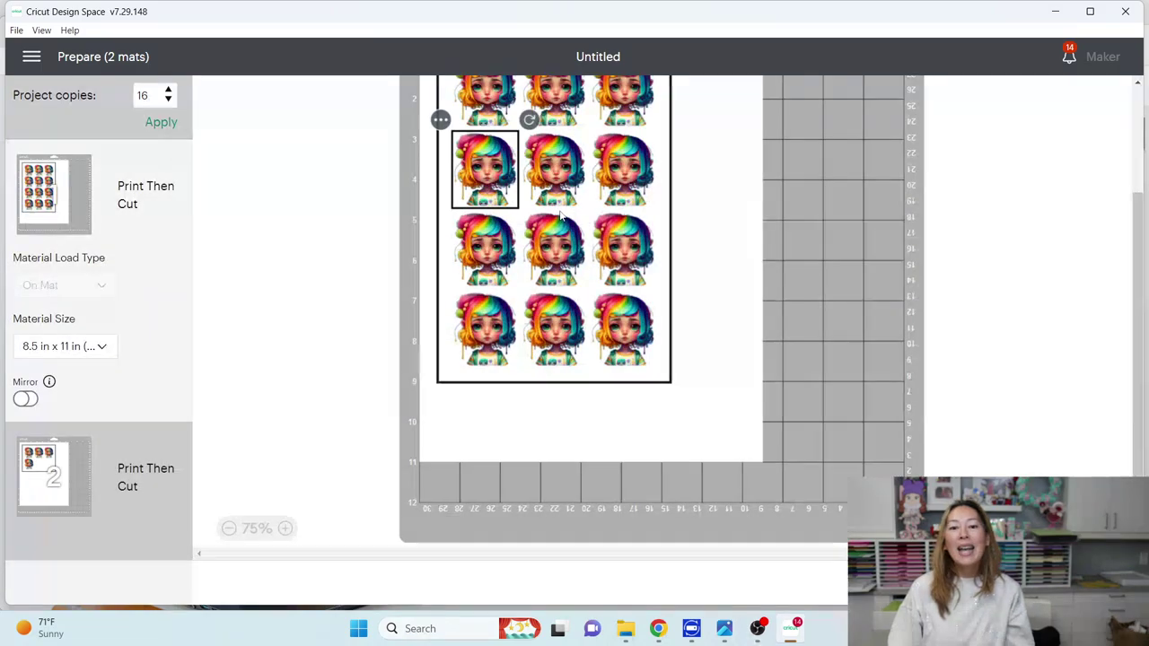
pyautogui.click(520, 174)
pyautogui.click(500, 168)
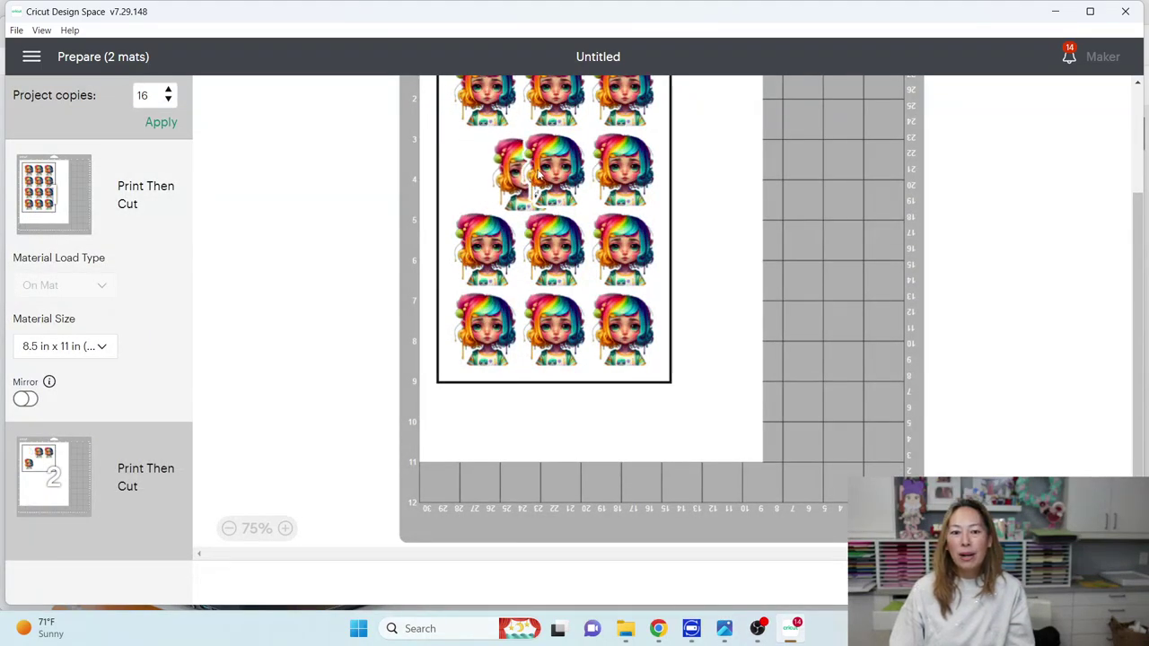
pyautogui.click(489, 128)
pyautogui.moveTo(489, 128); pyautogui.dragTo(693, 133)
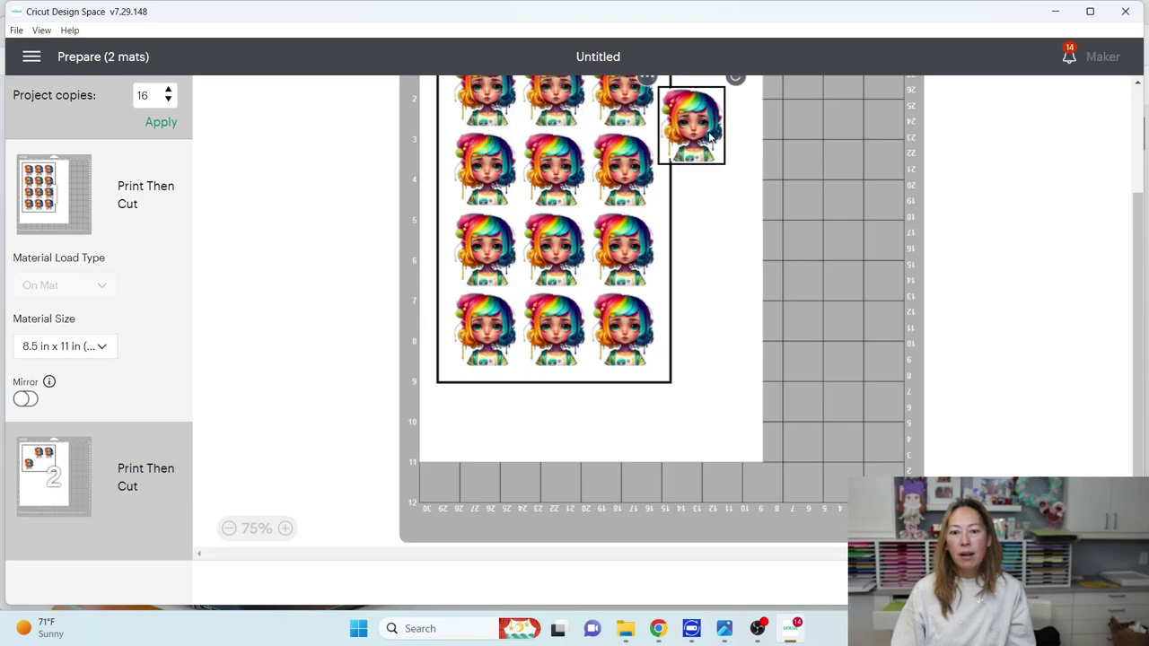
pyautogui.moveTo(693, 133); pyautogui.dragTo(705, 140)
pyautogui.scroll(3, 725, 154)
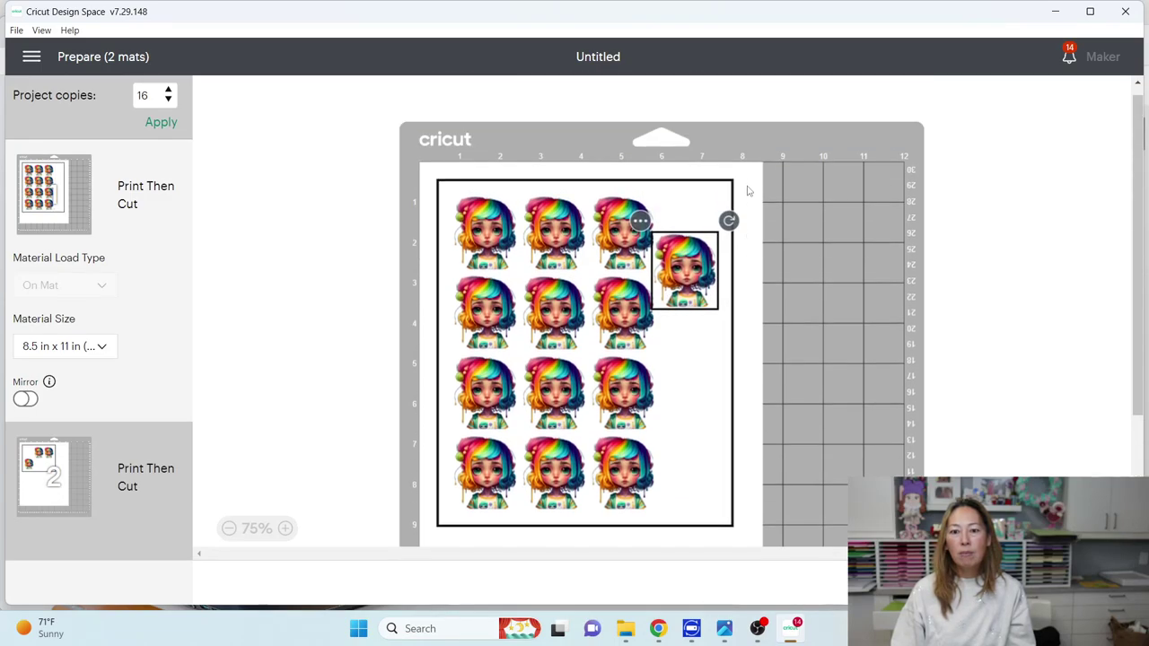
pyautogui.moveTo(705, 292); pyautogui.dragTo(705, 260)
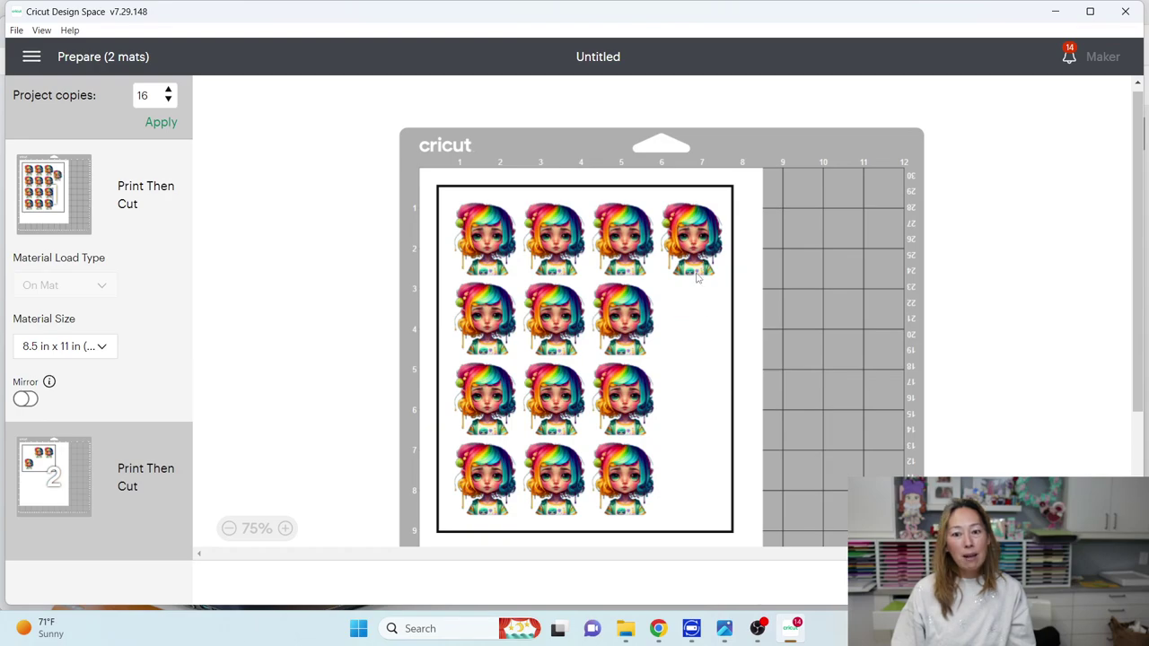
# Move another sticker from mat 2 to mat 1 to fill the fourth spot in row two.
pyautogui.click(698, 234)
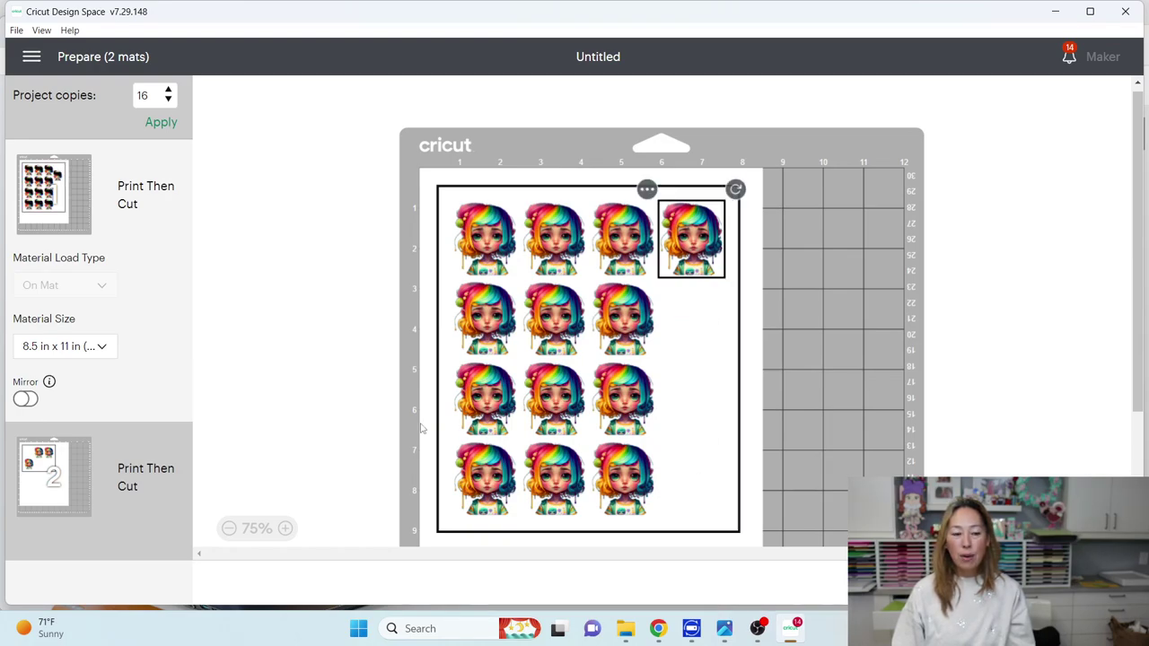
pyautogui.click(43, 476)
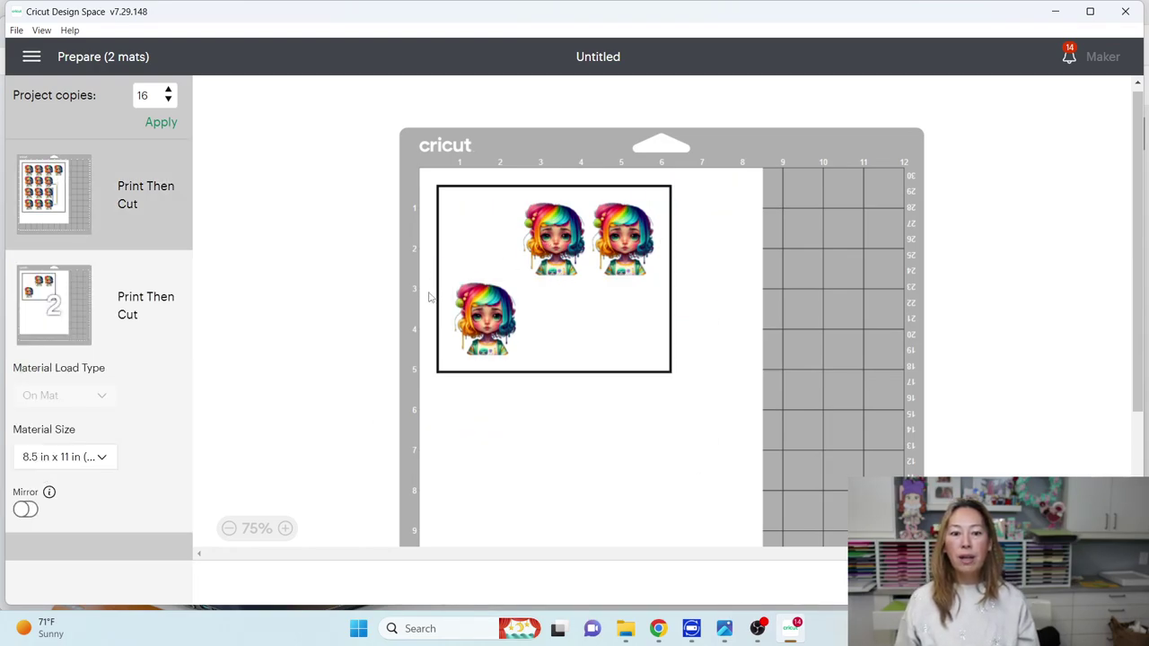
pyautogui.click(441, 270)
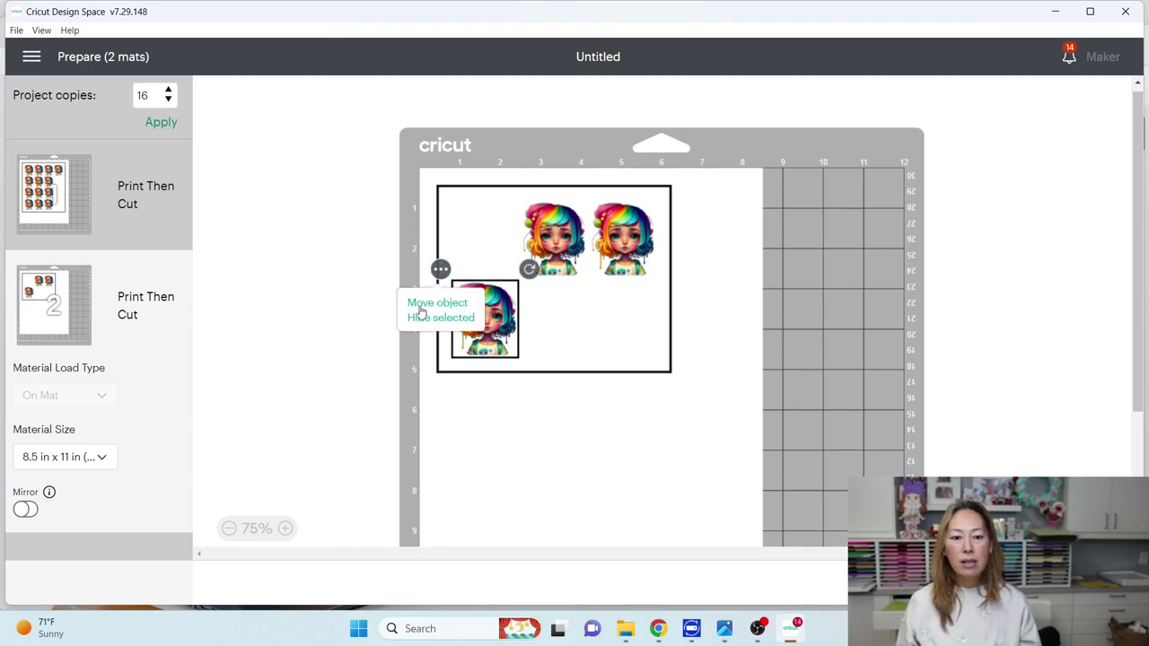
pyautogui.click(437, 302)
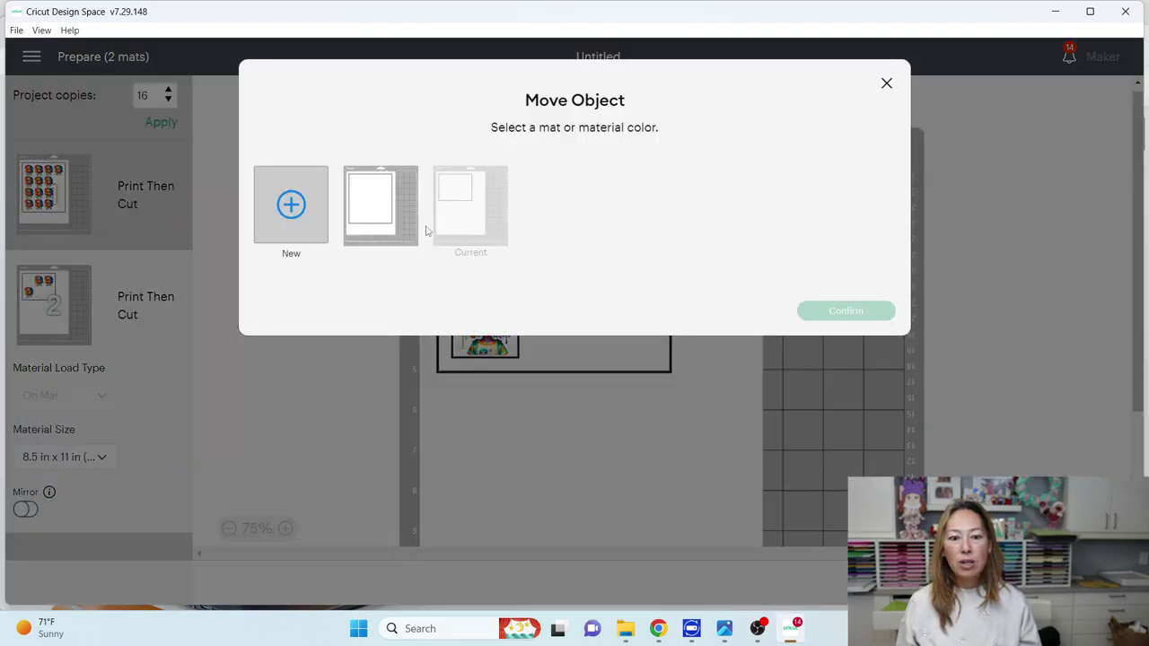
pyautogui.click(375, 216)
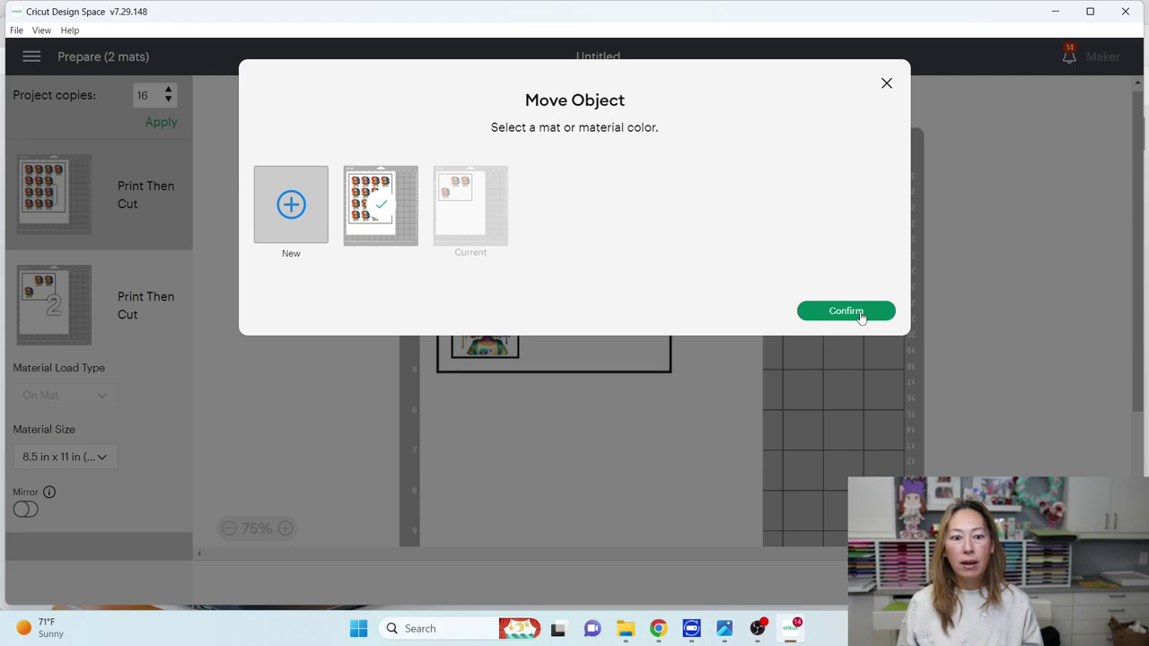
pyautogui.click(845, 312)
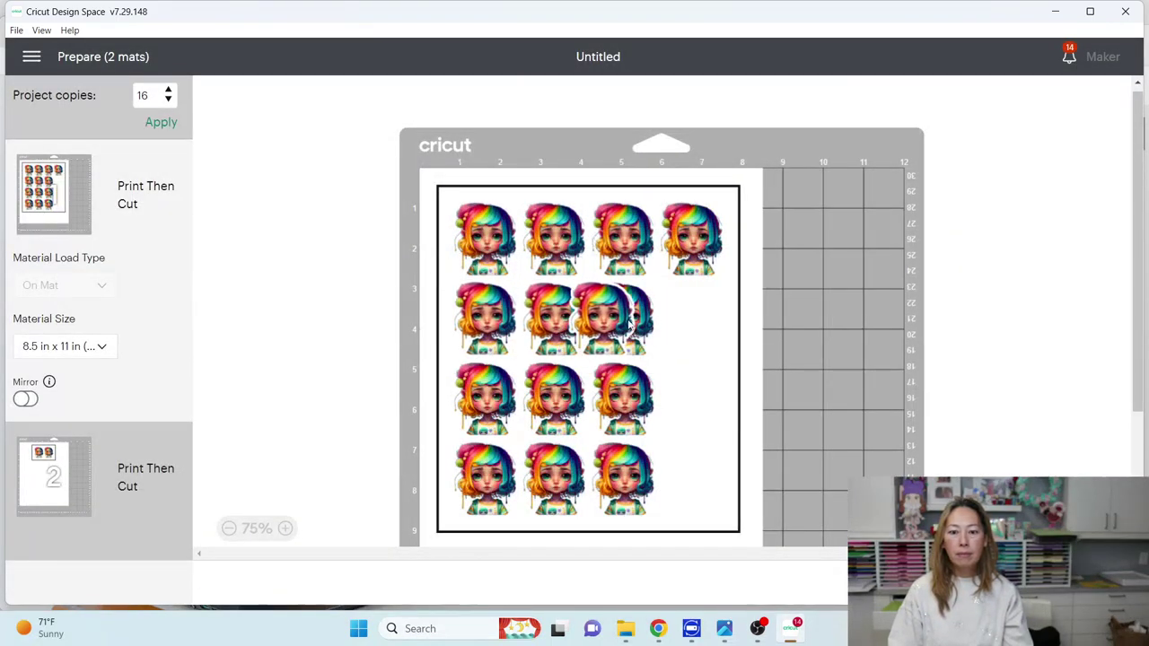
pyautogui.moveTo(480, 327); pyautogui.dragTo(715, 333)
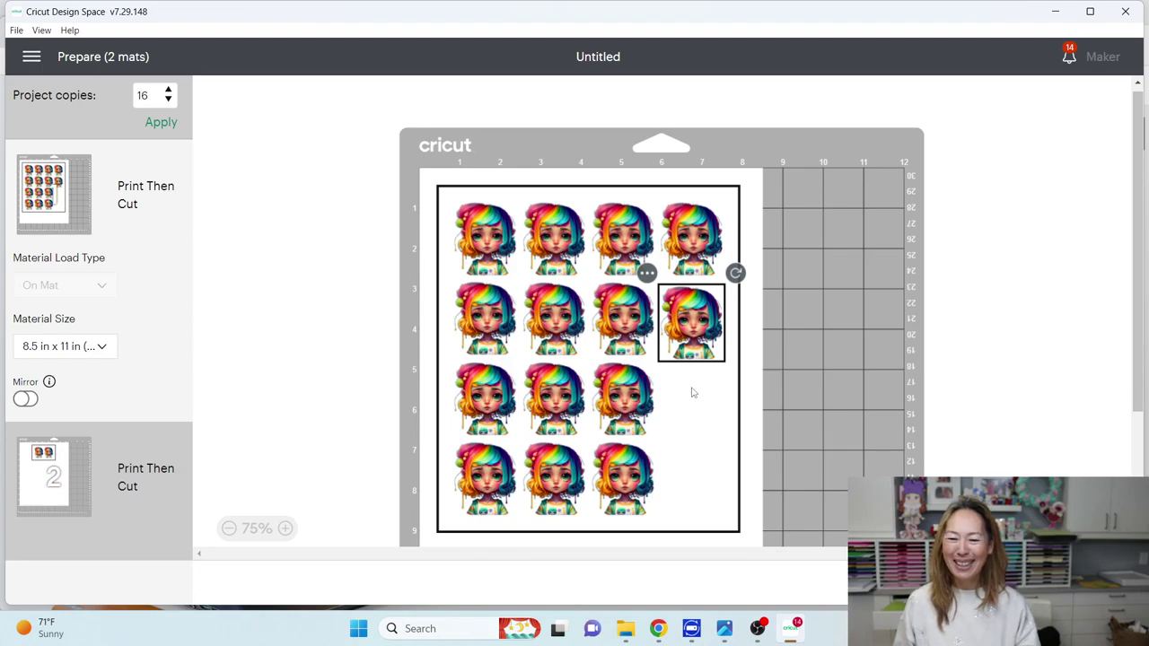
pyautogui.scroll(-1, 692, 393)
# Clear the mat selection and connect the Maker machine.
pyautogui.press('Escape')
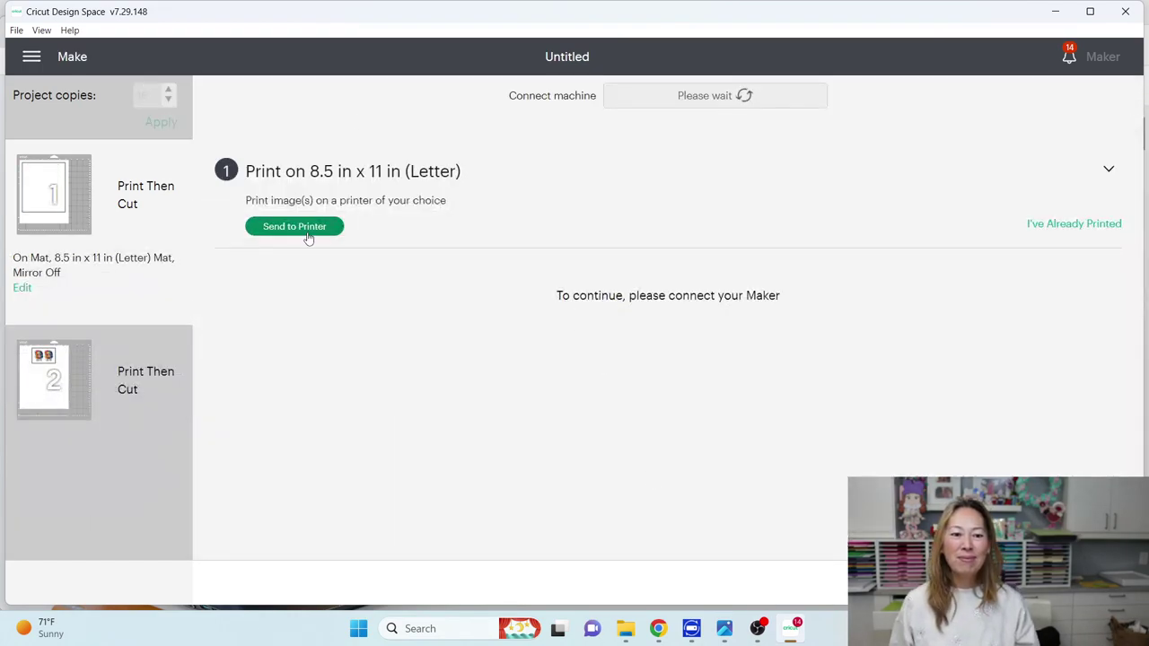
pyautogui.click(784, 96)
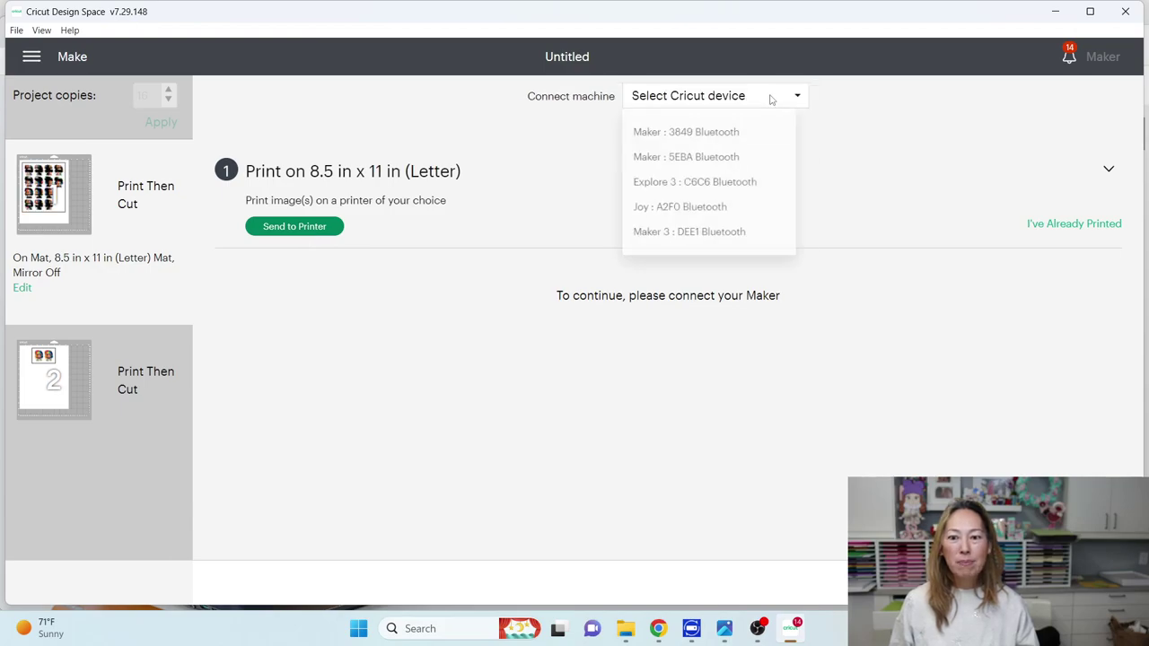
pyautogui.click(748, 131)
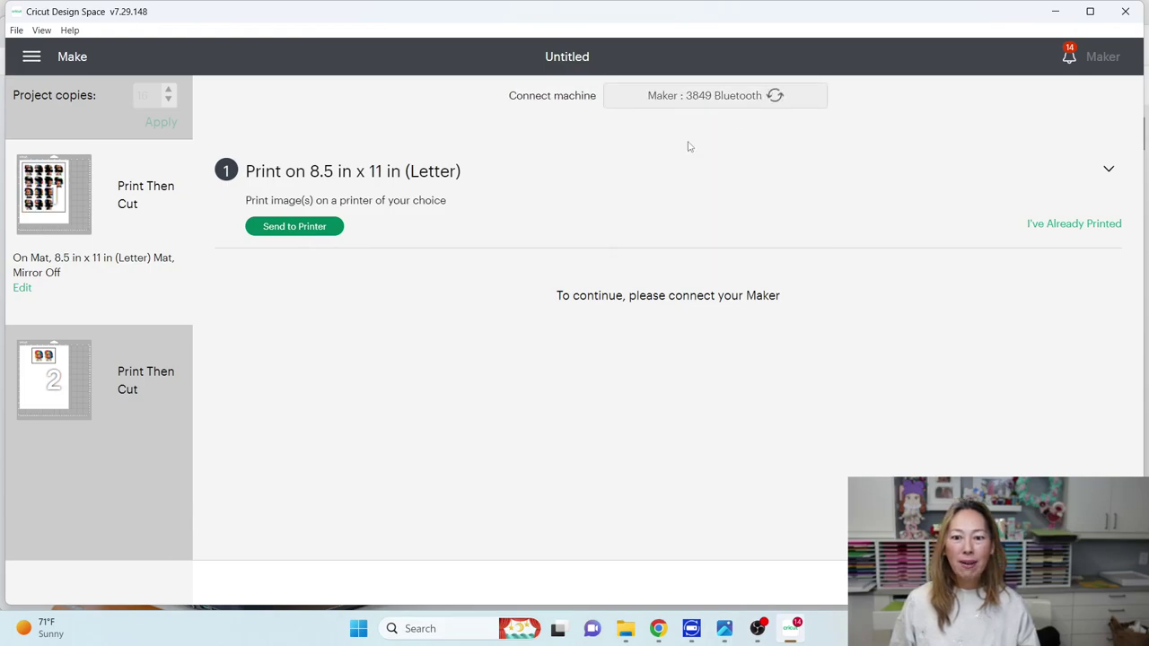
# Print the sticker sheet to the Brother HL-L3210CW series using the system dialog.
pyautogui.click(308, 229)
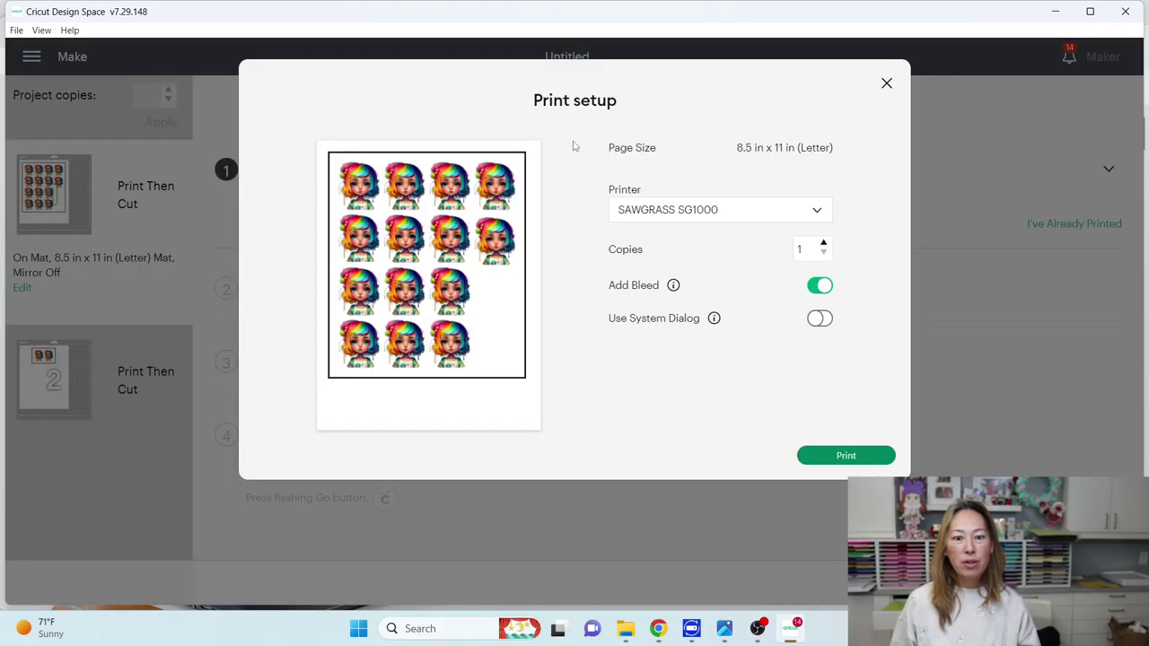
pyautogui.click(658, 212)
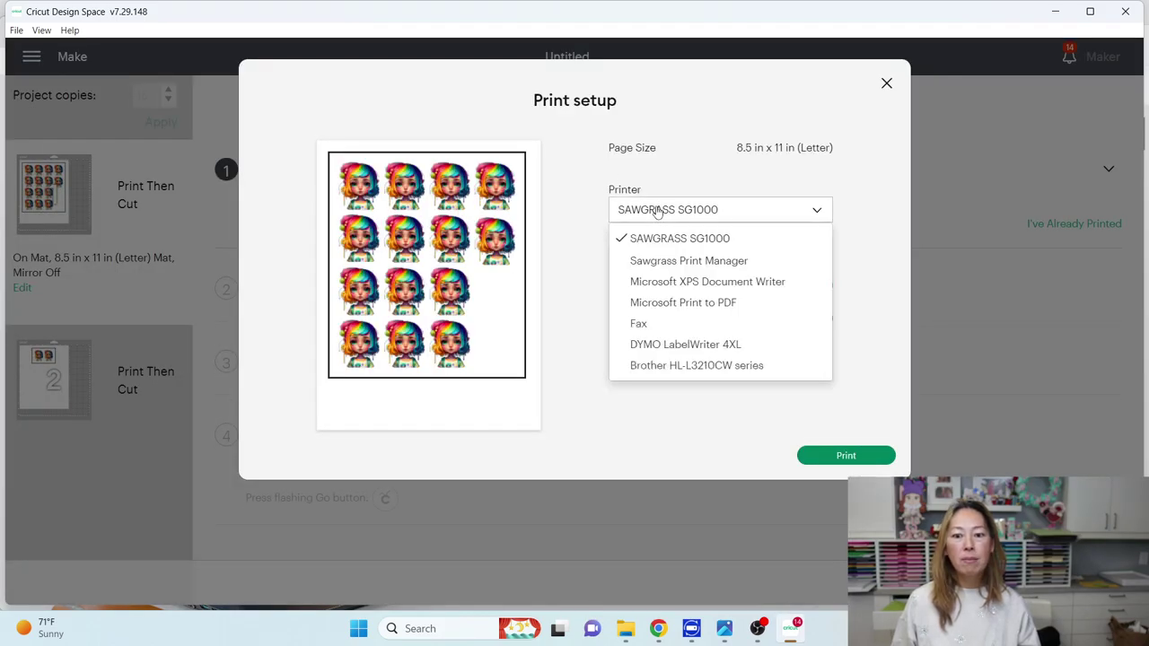
pyautogui.click(687, 367)
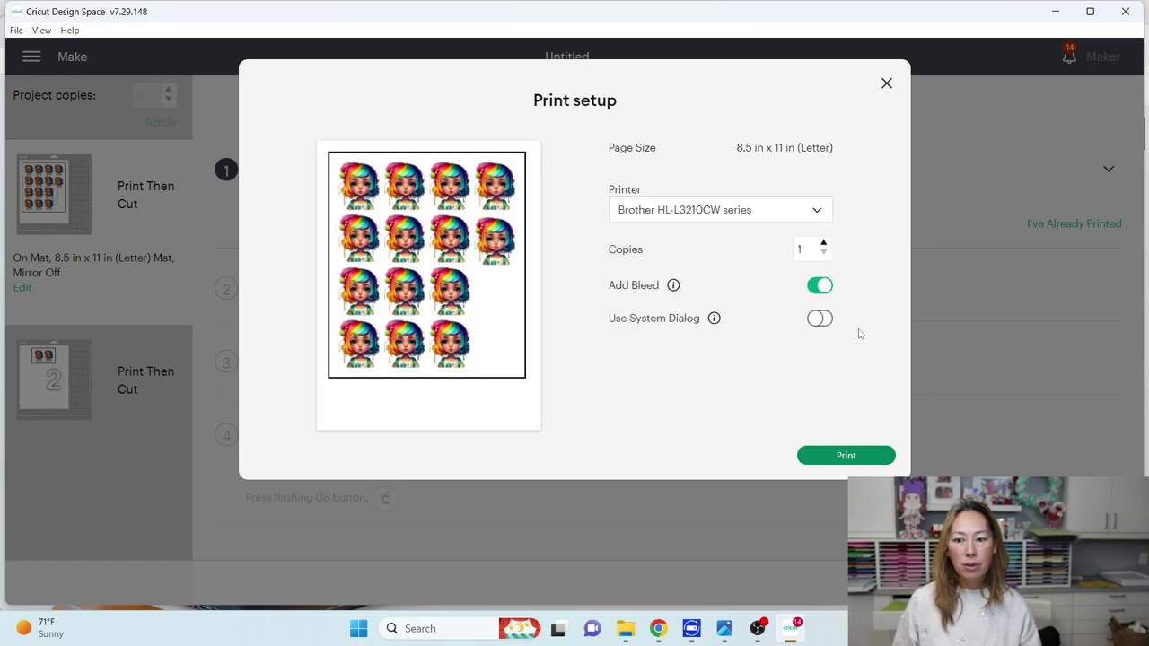
pyautogui.click(821, 320)
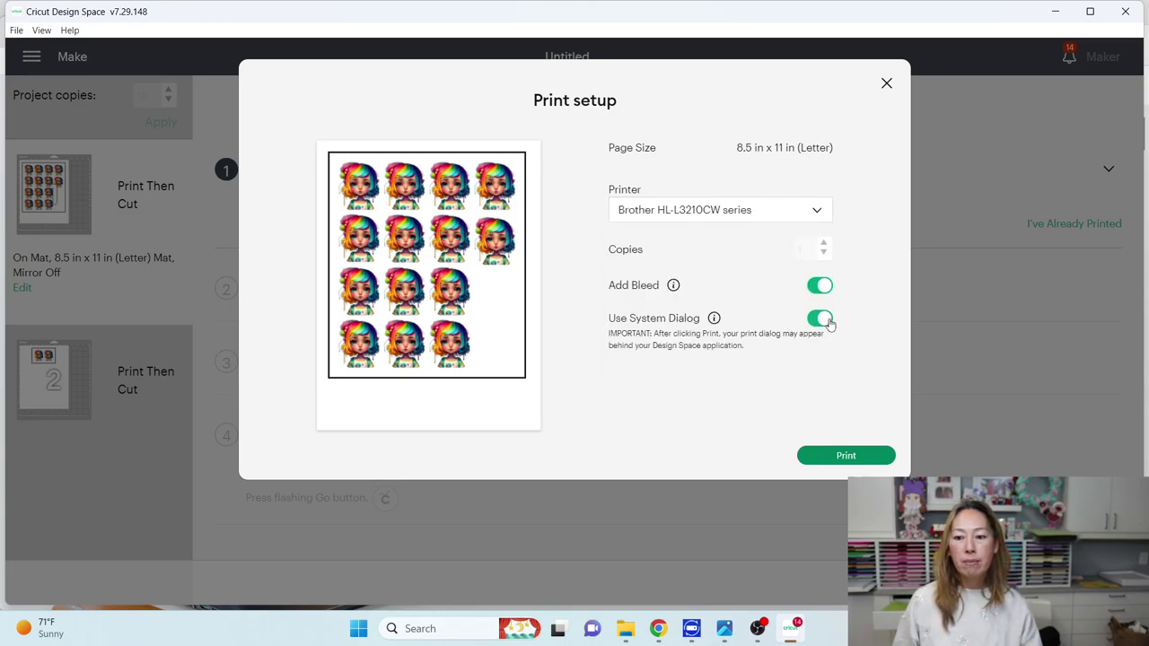
pyautogui.click(871, 458)
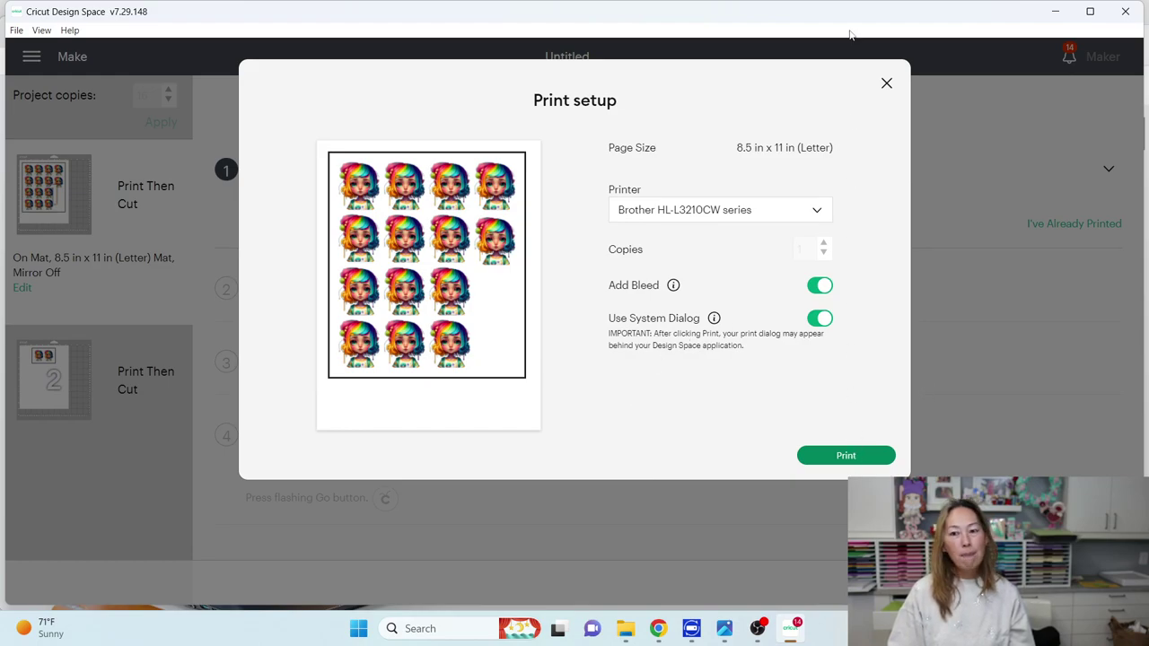
# Close the print setup and cancel the cut to return to the canvas.
pyautogui.click(885, 85)
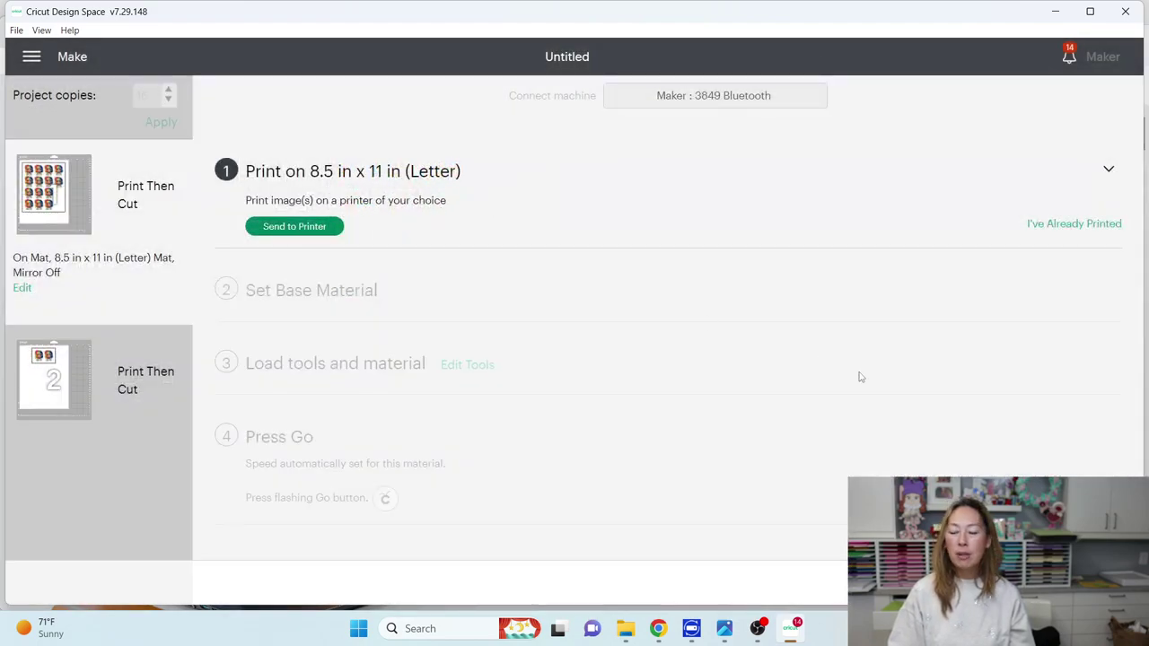
pyautogui.press('Escape')
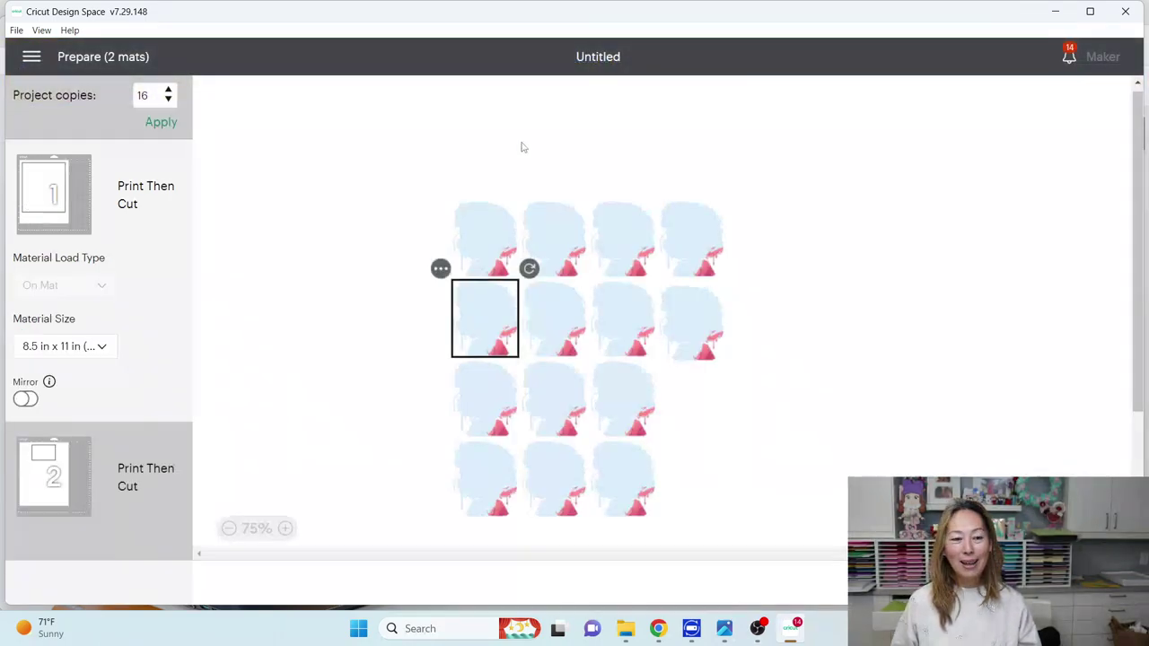
pyautogui.click(1006, 410)
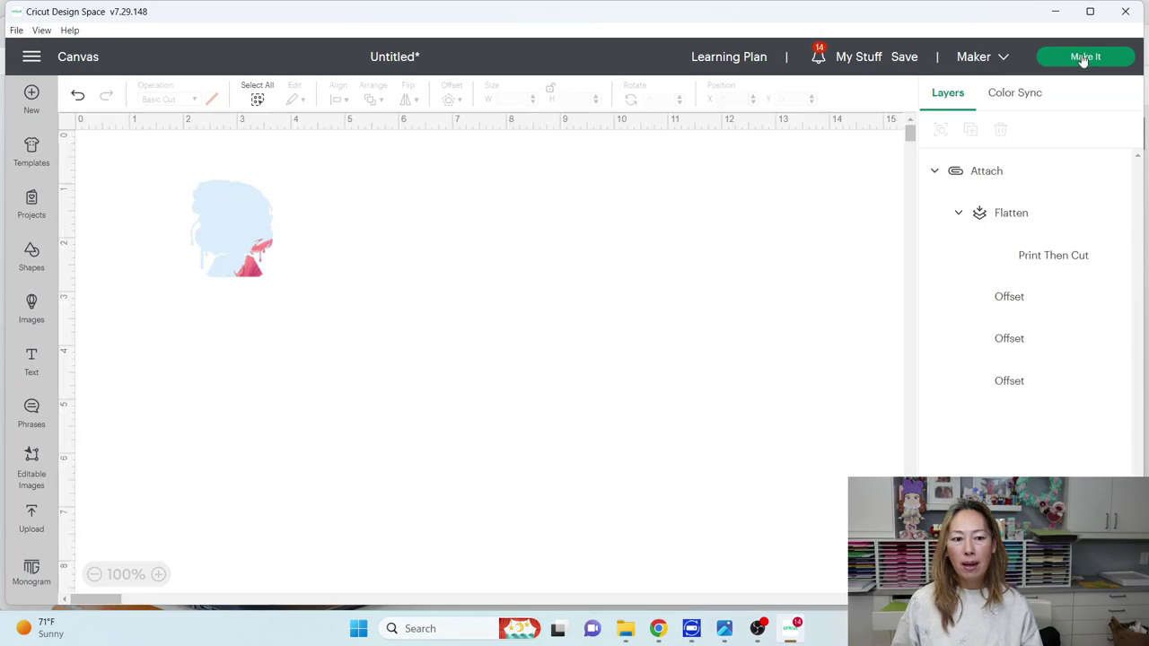
# Send the single-sticker mat to print via the system dialog, choosing the Brother HL-L3210CW series.
pyautogui.click(1081, 58)
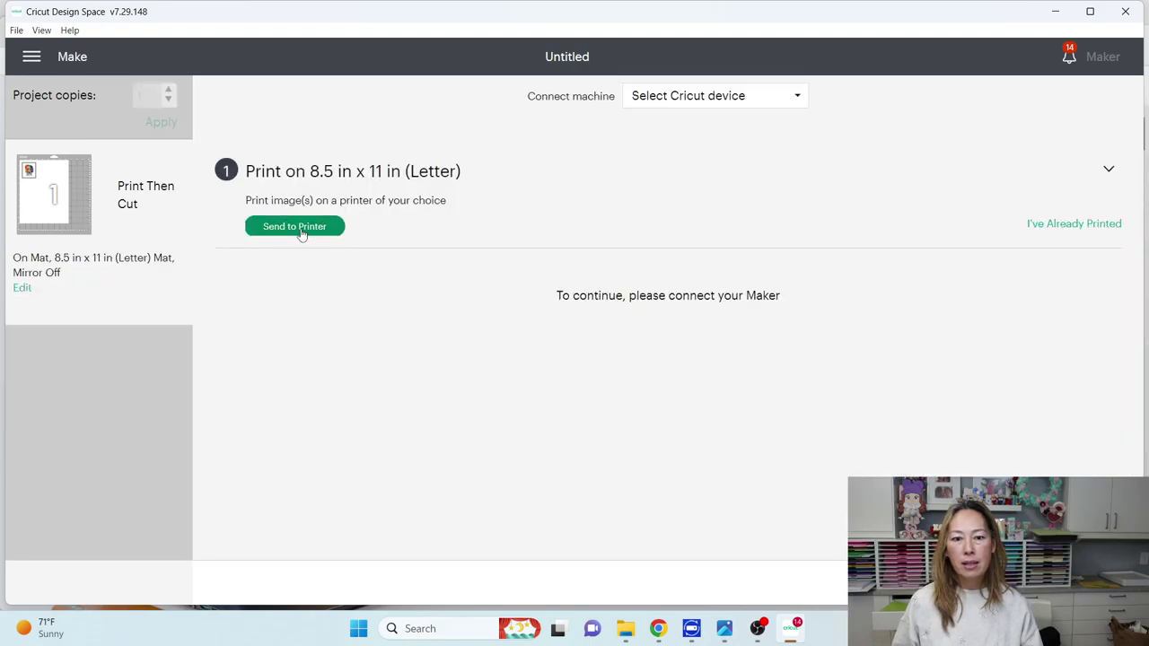
pyautogui.click(323, 227)
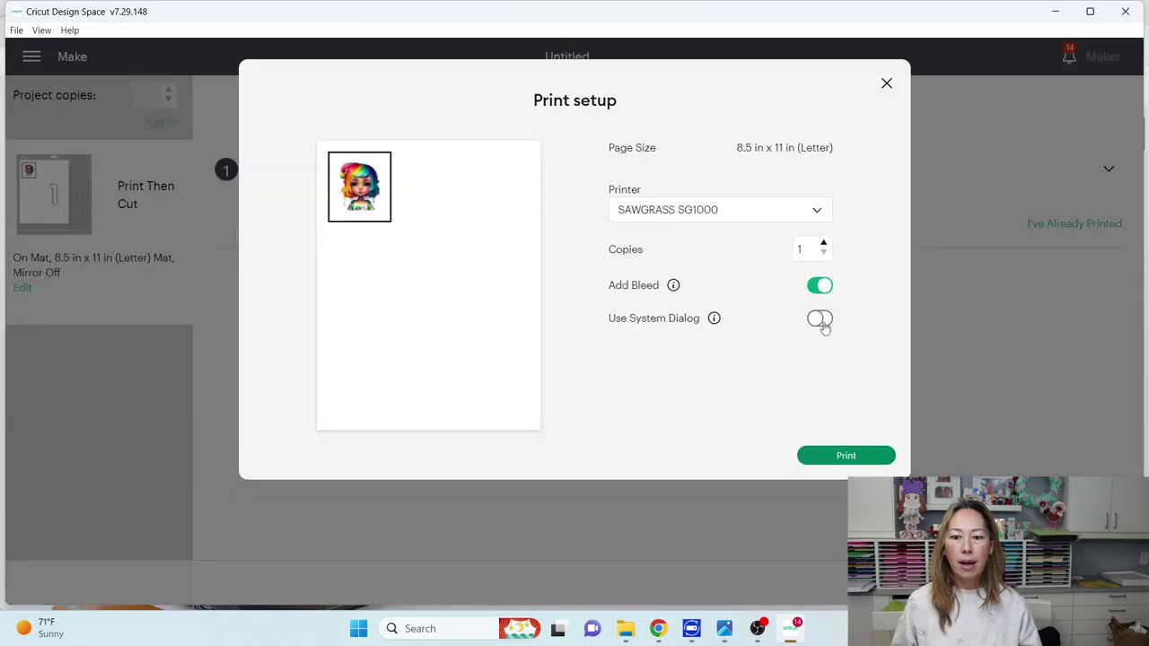
pyautogui.click(822, 321)
pyautogui.click(872, 455)
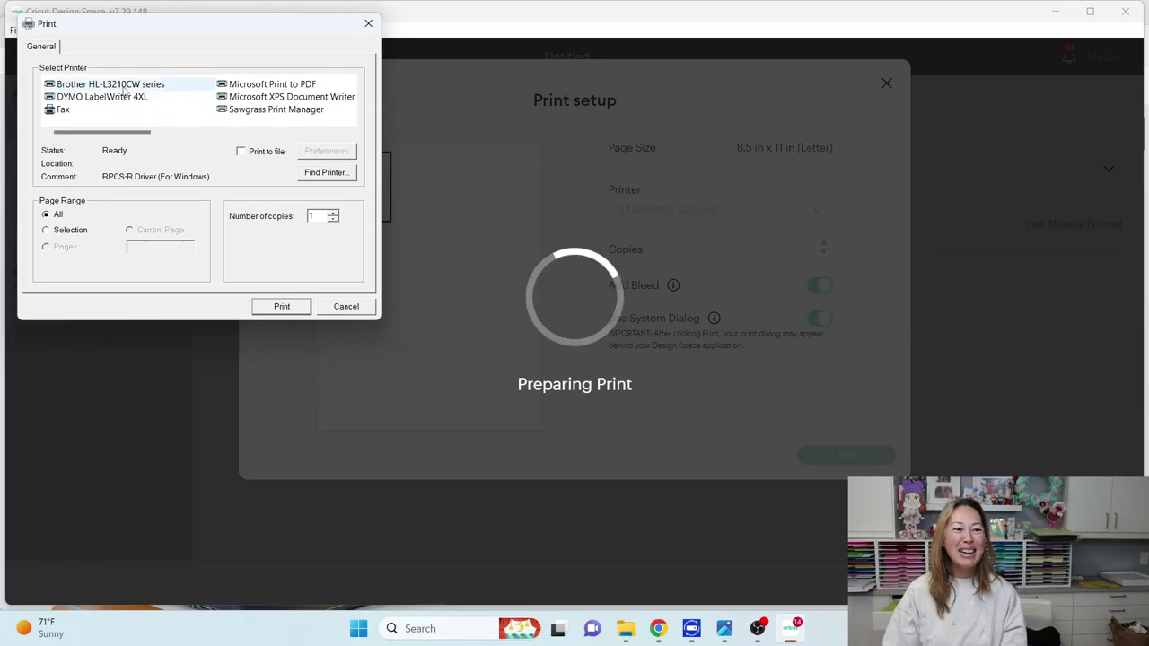
pyautogui.click(135, 85)
# Set Brother preferences to Glossy Paper, manual first-page feed, and Fine (2400 dpi class) quality.
pyautogui.click(318, 152)
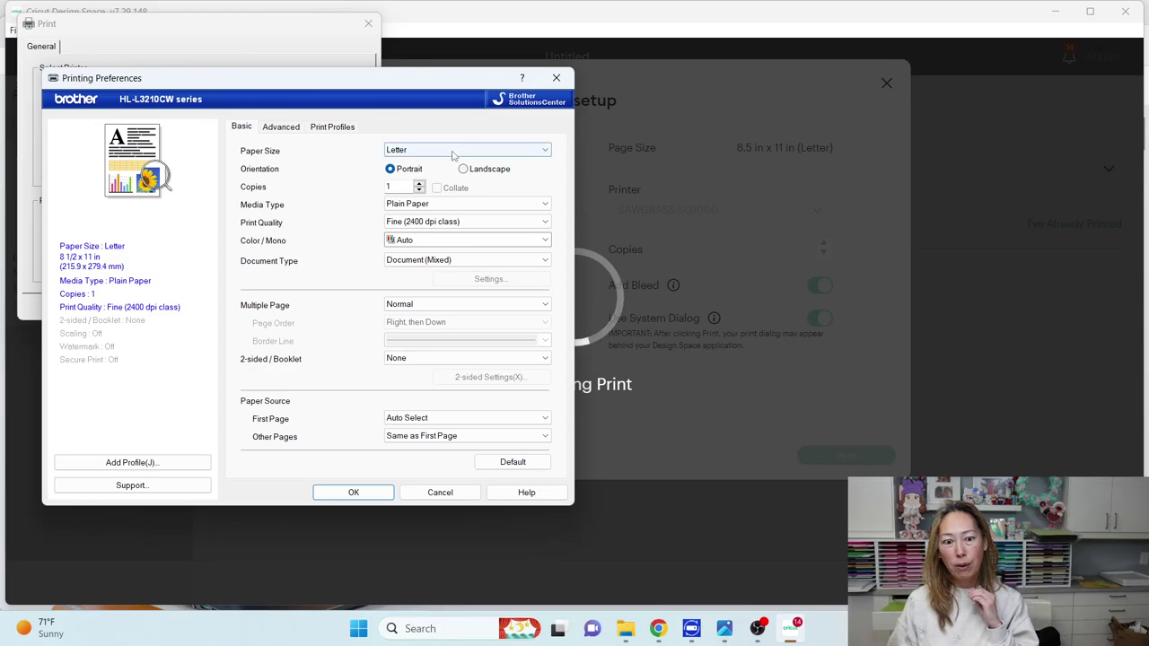
pyautogui.click(432, 205)
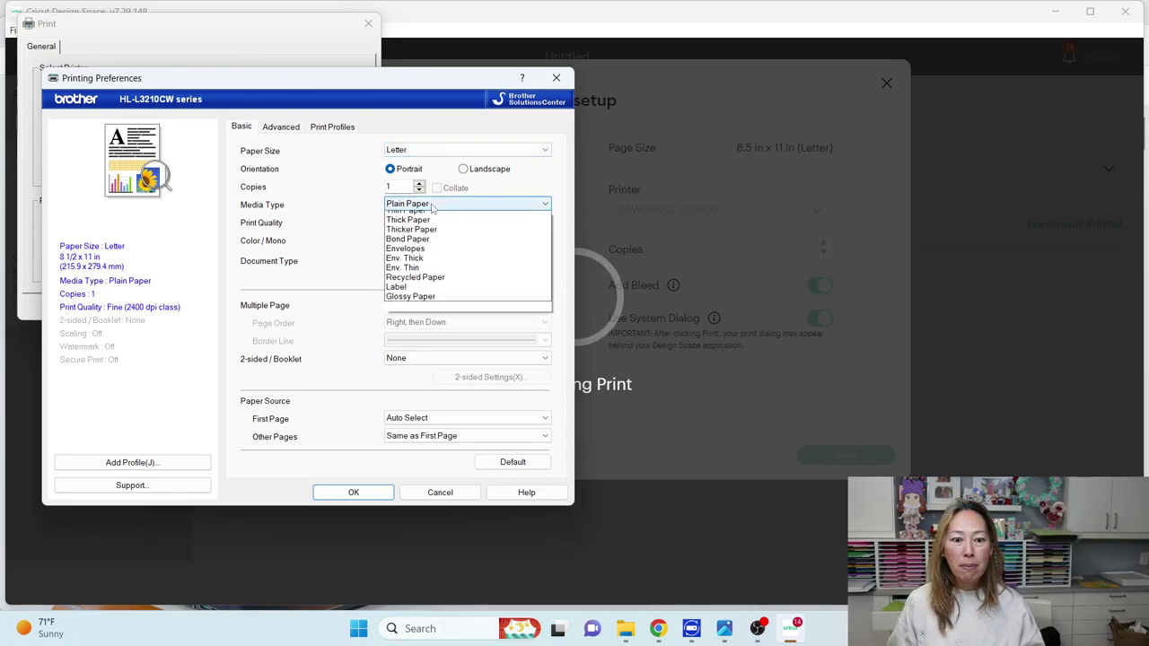
pyautogui.click(439, 313)
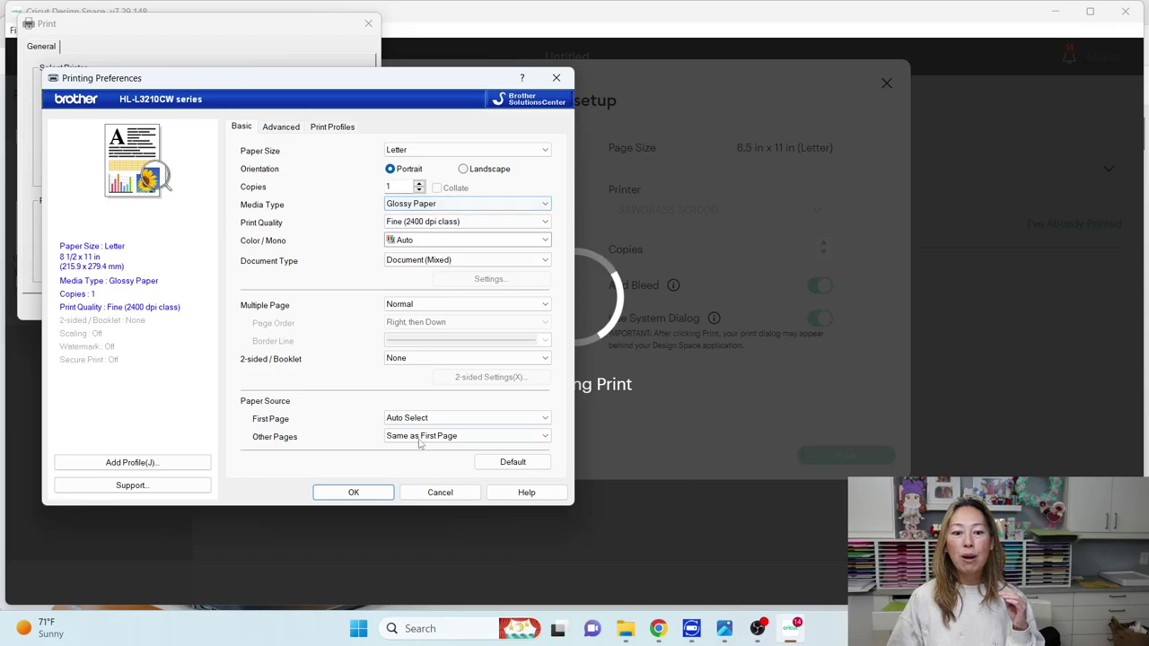
pyautogui.click(448, 417)
pyautogui.click(421, 446)
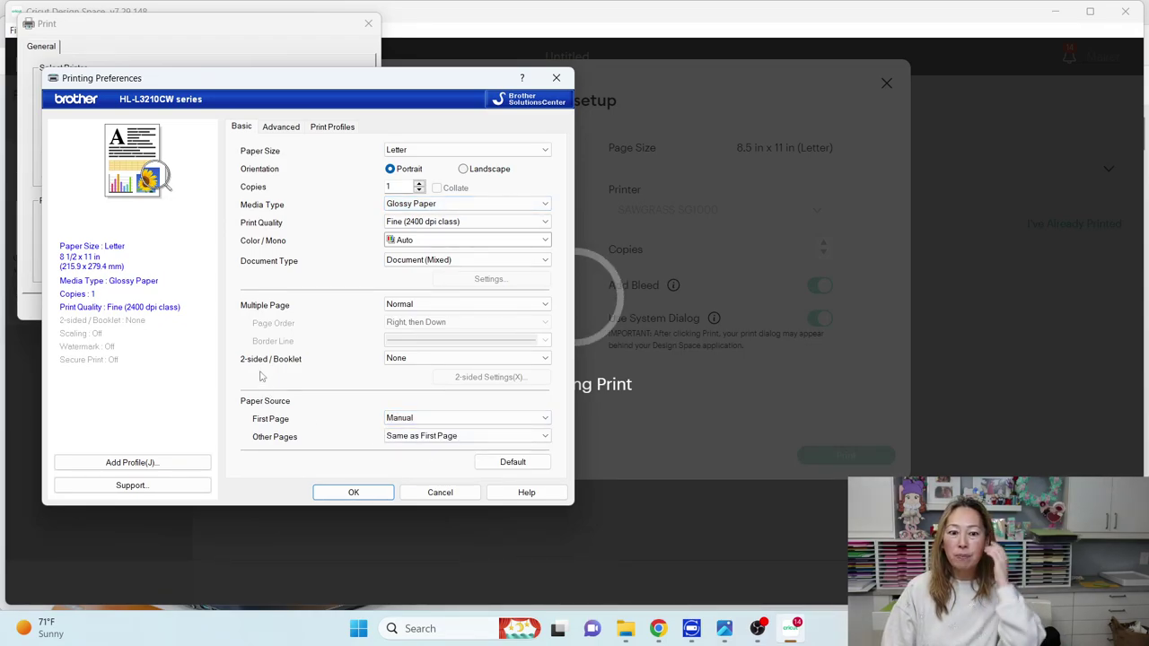
pyautogui.click(431, 221)
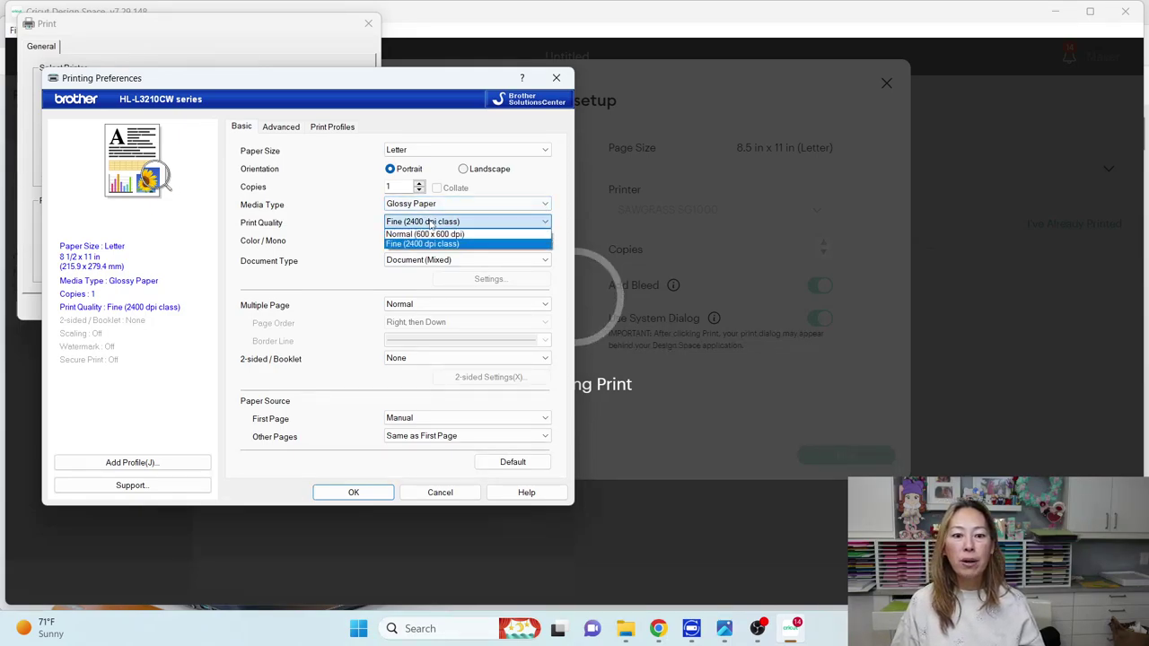
pyautogui.click(429, 246)
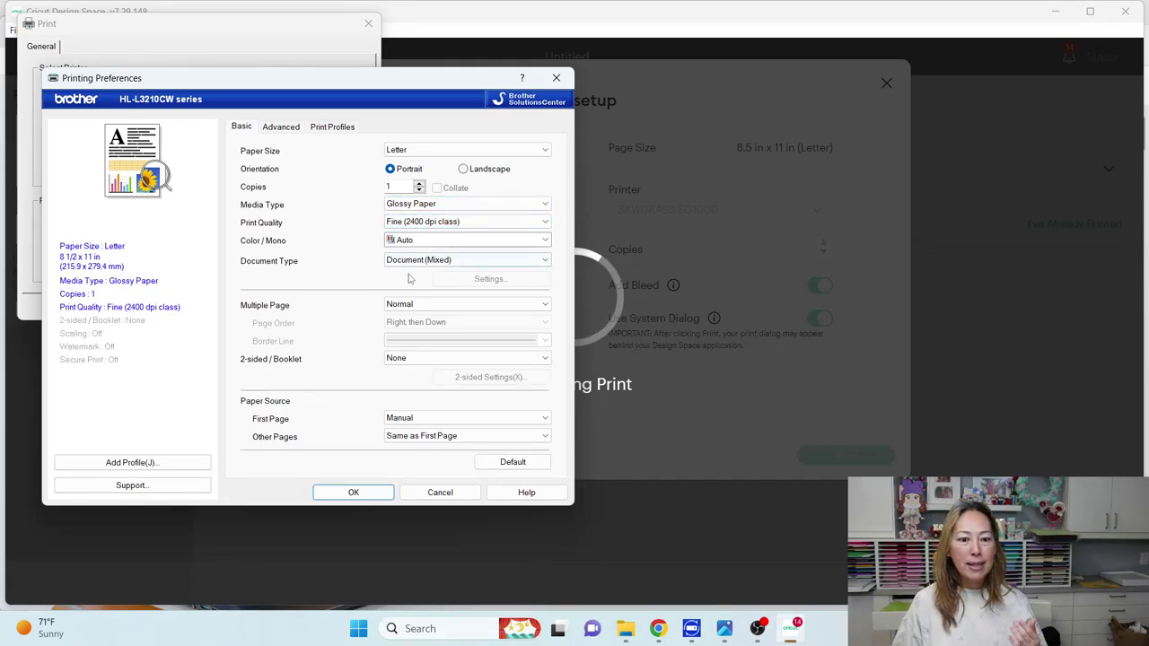
pyautogui.click(350, 494)
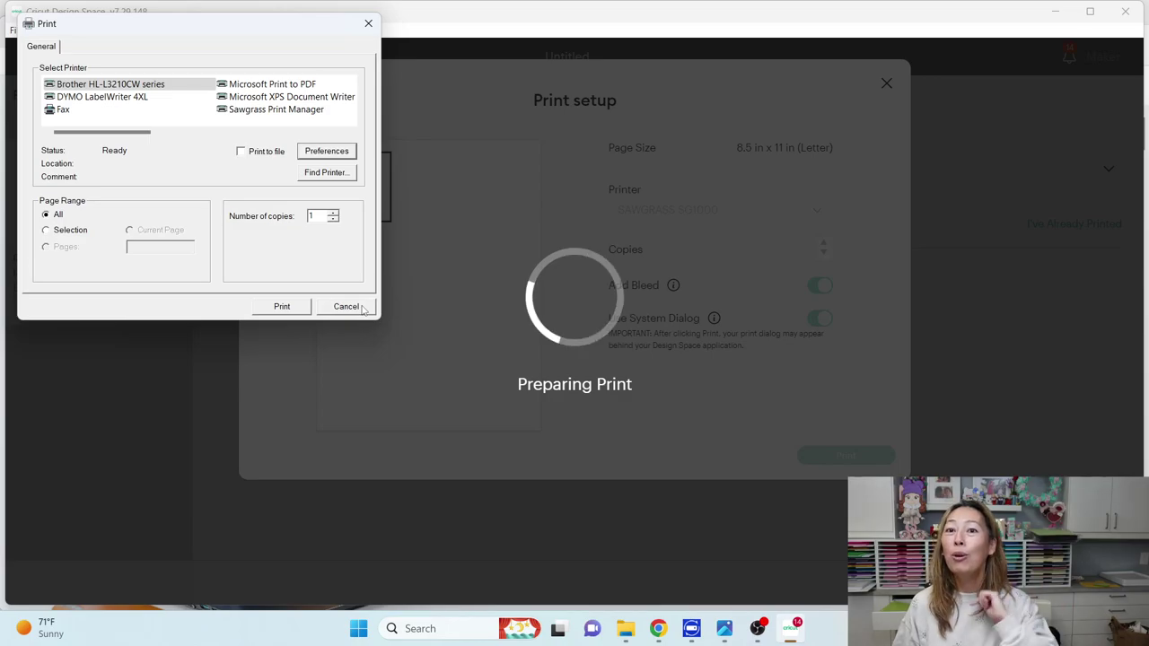
# Dismiss the system print dialog and connect the Maker 3849 Bluetooth machine.
pyautogui.click(357, 307)
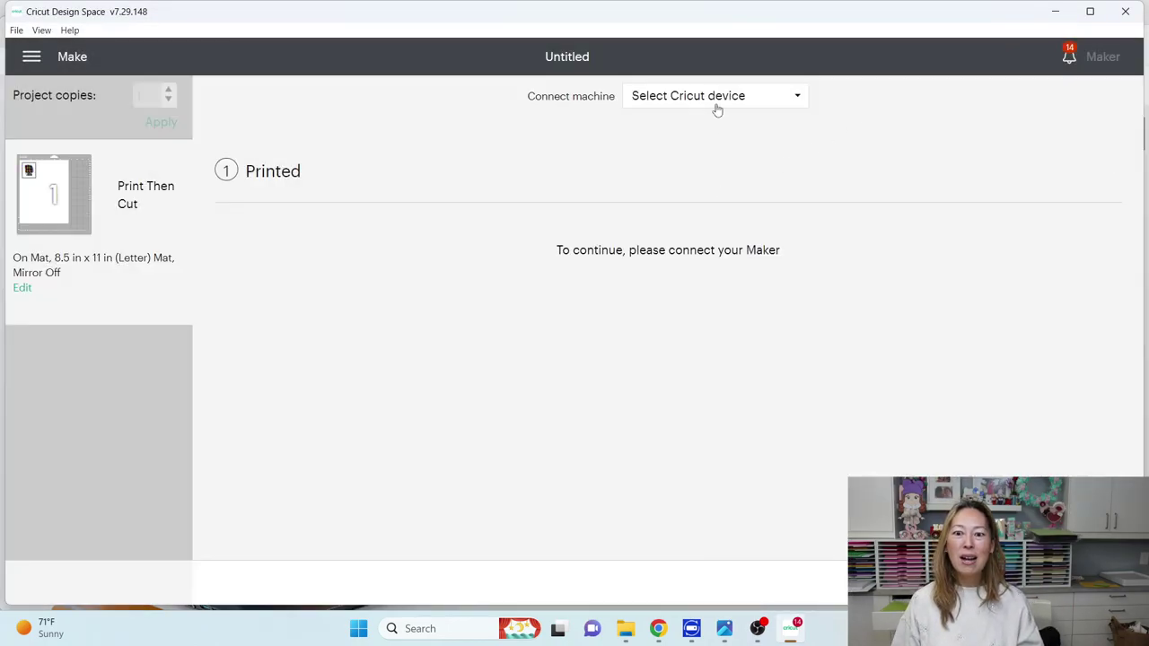
pyautogui.click(717, 98)
pyautogui.click(709, 139)
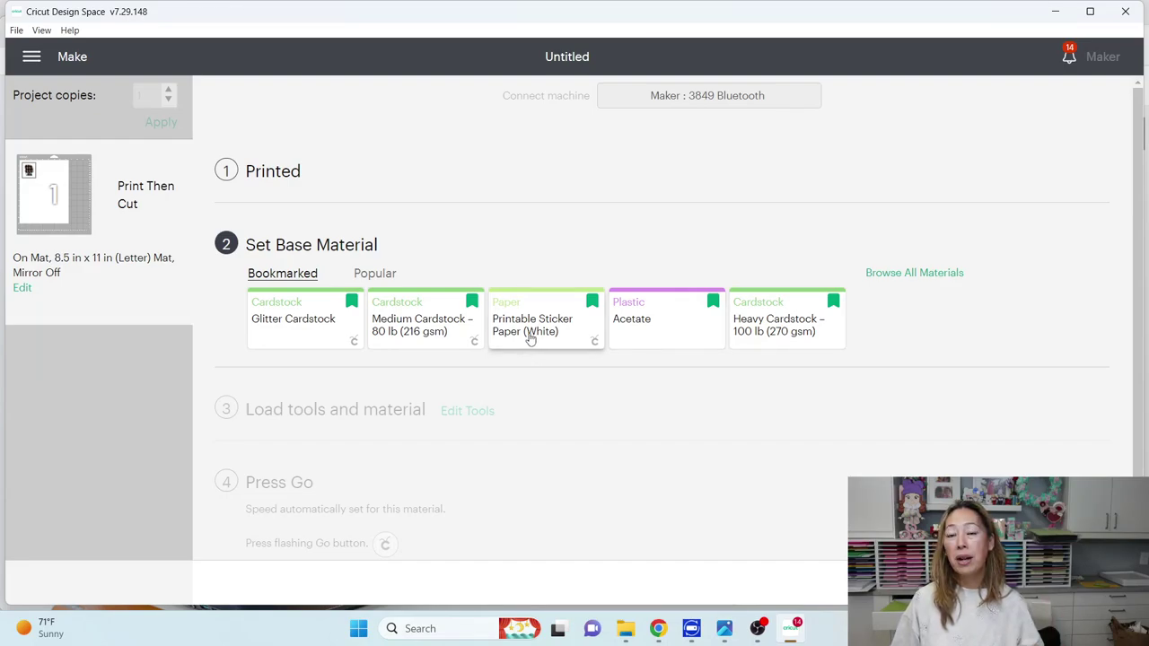
# Open the full cut materials list and its Material Settings table.
pyautogui.click(938, 280)
pyautogui.scroll(-3, 538, 297)
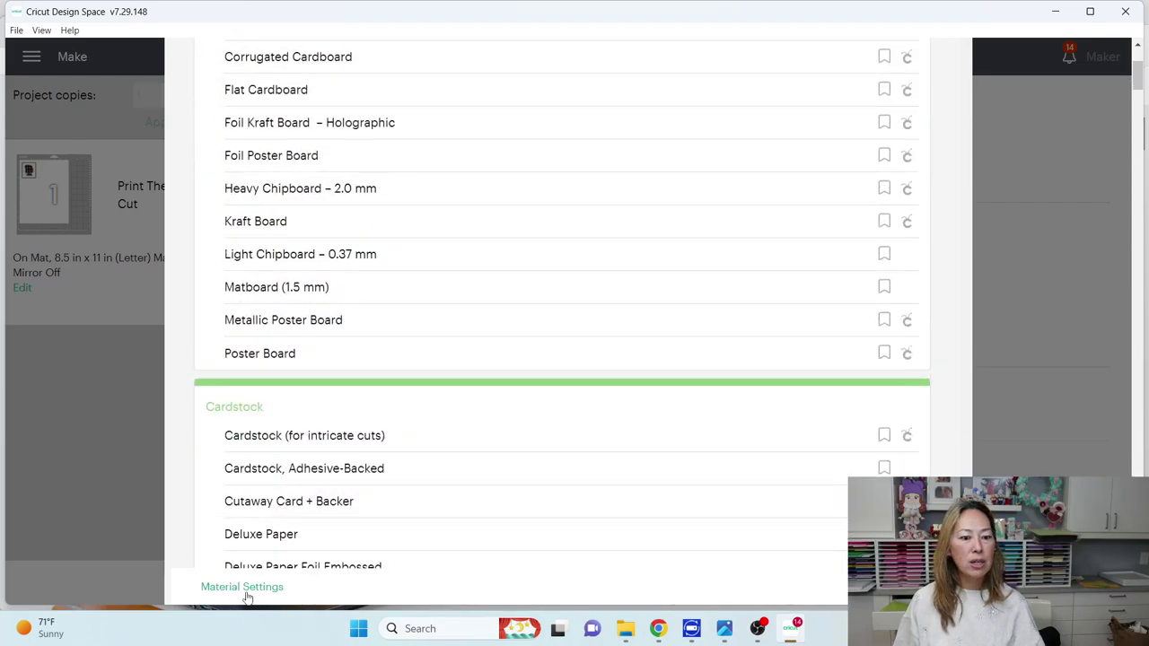
pyautogui.click(242, 587)
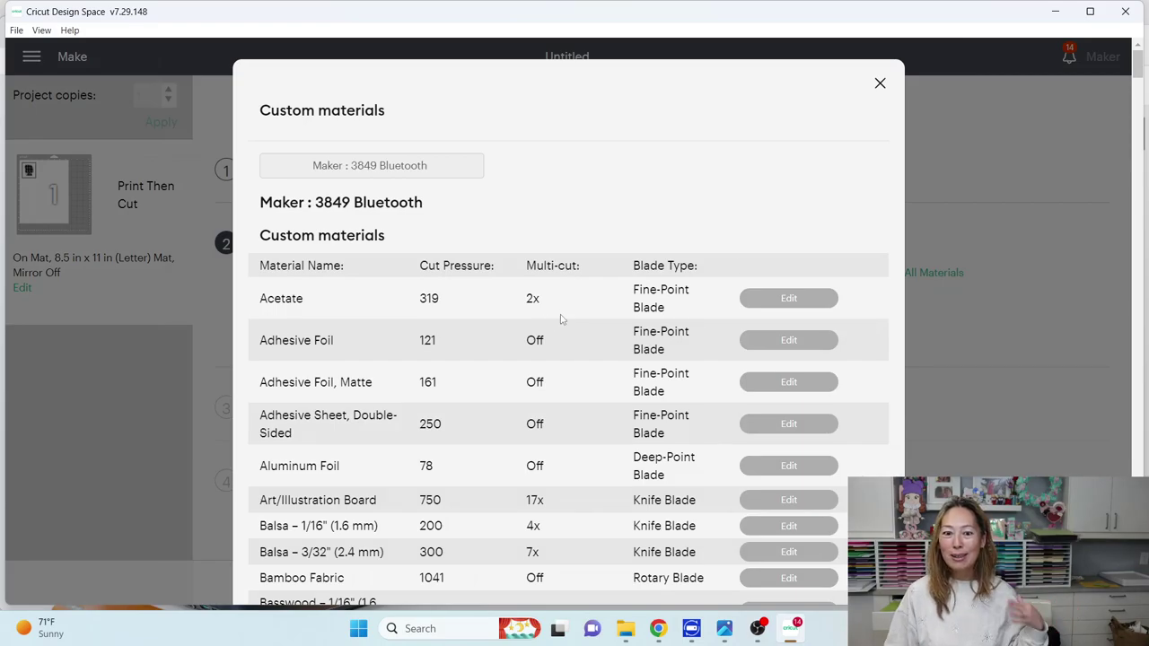
# Scroll through the material settings list to its end, where new materials are added.
pyautogui.scroll(-3, 474, 319)
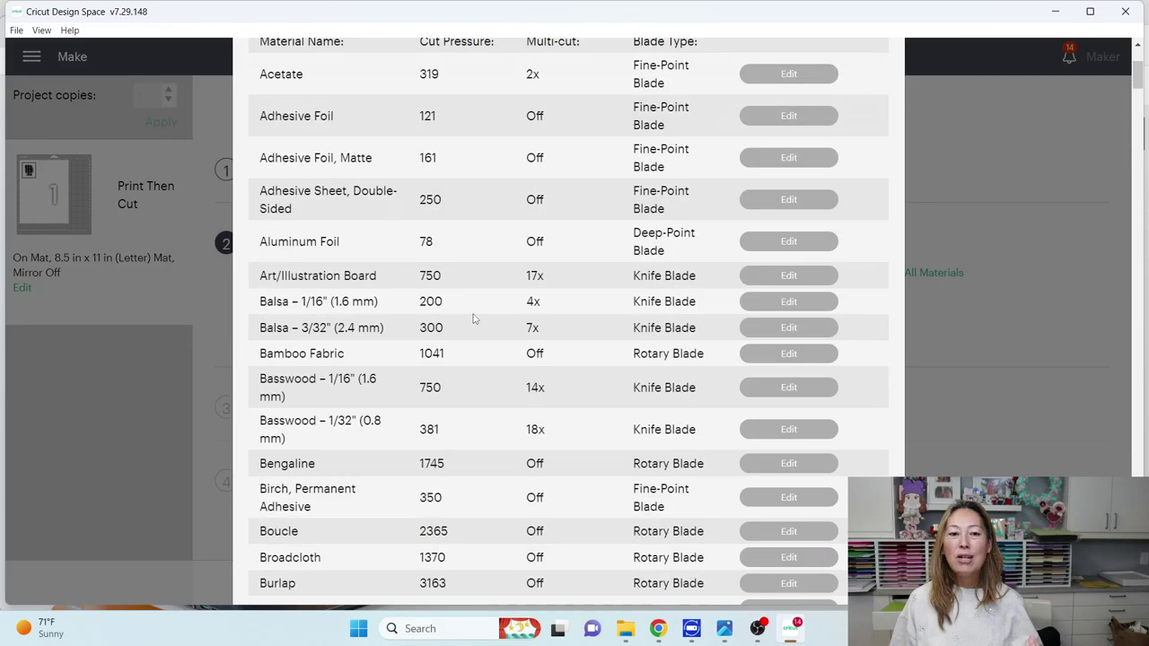
pyautogui.scroll(-6, 474, 323)
pyautogui.scroll(-6, 474, 332)
pyautogui.scroll(-6, 474, 344)
pyautogui.scroll(-6, 474, 350)
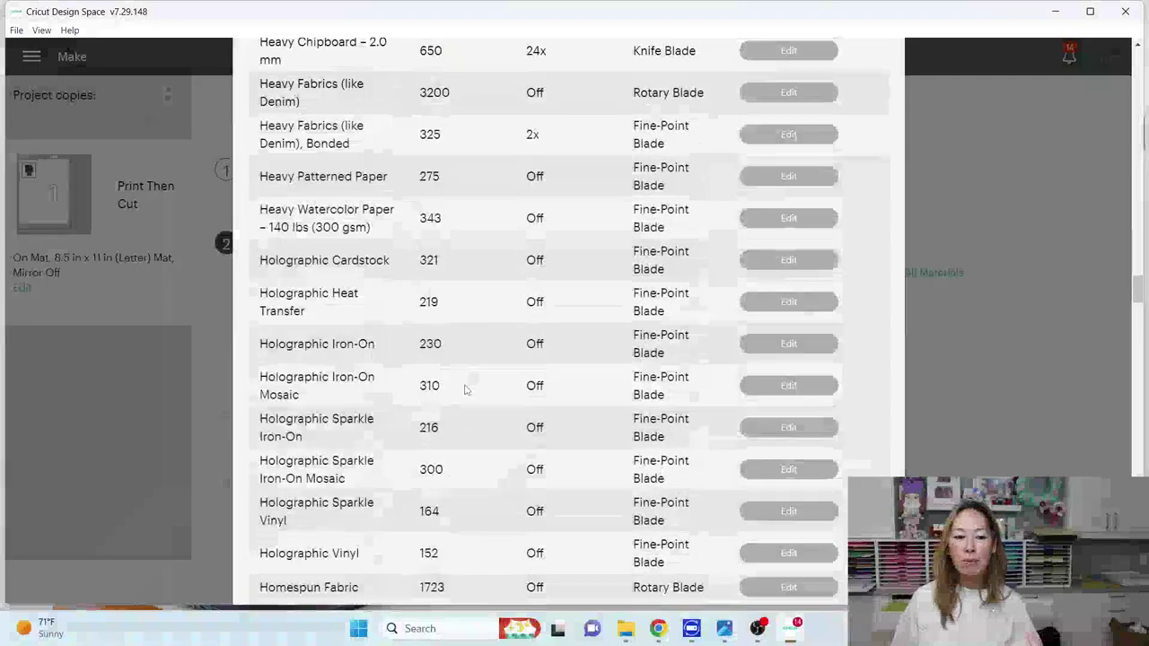
pyautogui.scroll(-6, 468, 368)
pyautogui.scroll(-6, 462, 390)
pyautogui.scroll(-6, 456, 413)
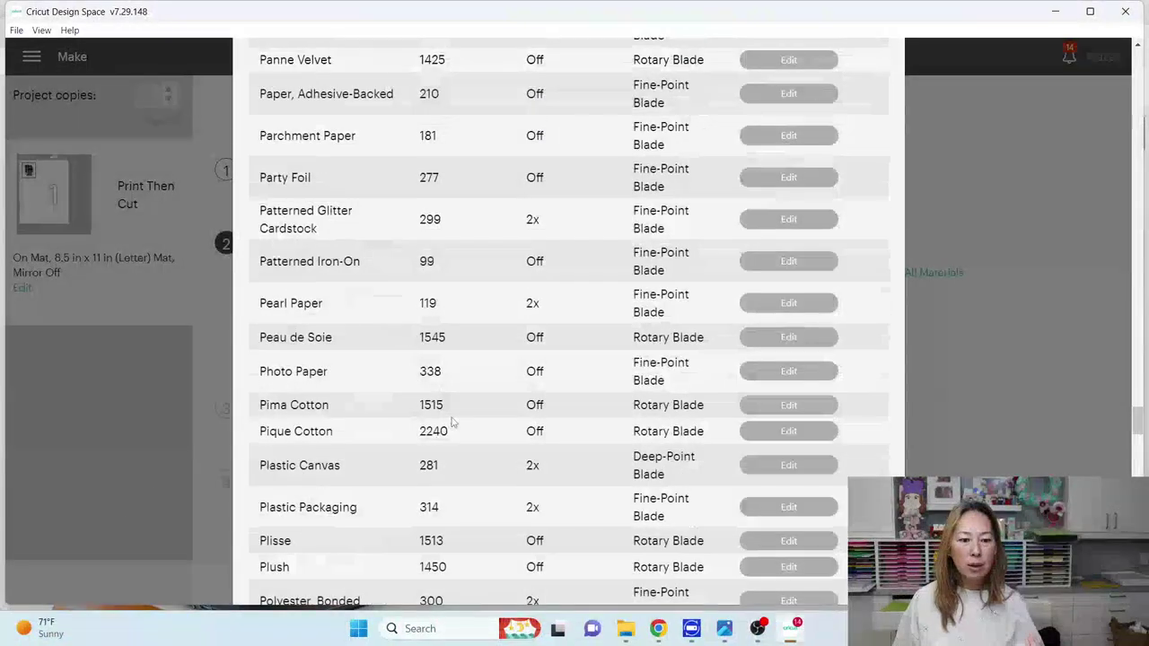
pyautogui.scroll(-5, 453, 422)
pyautogui.scroll(-1, 454, 422)
pyautogui.scroll(-5, 453, 422)
pyautogui.scroll(-3, 453, 422)
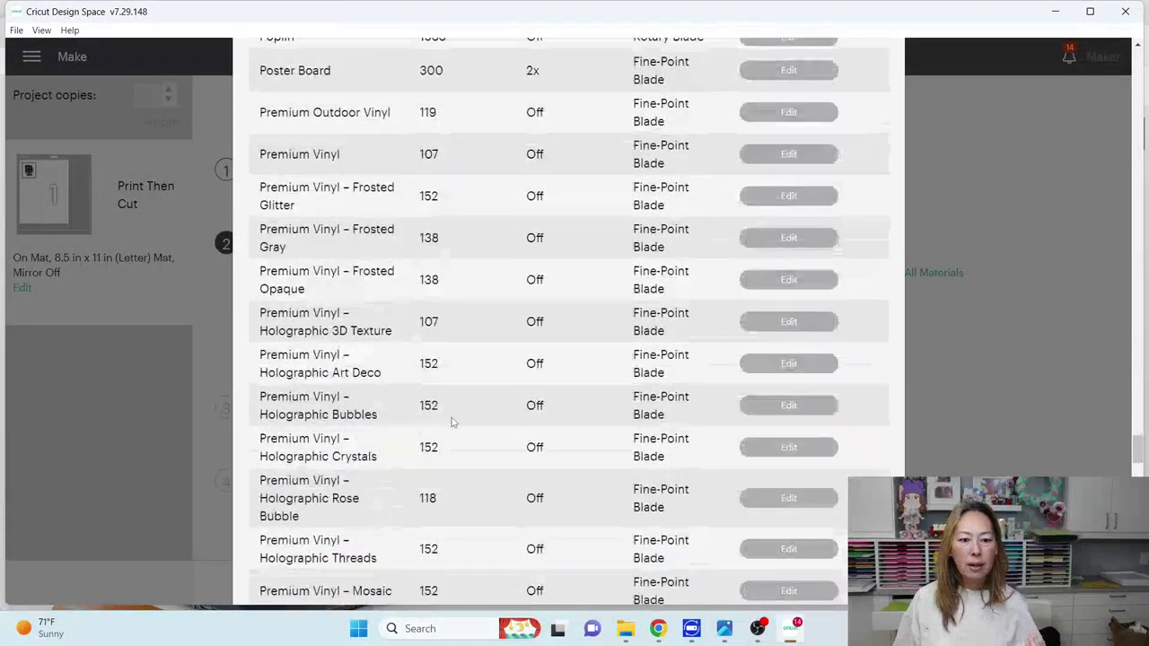
pyautogui.scroll(-5, 452, 422)
pyautogui.scroll(-2, 451, 421)
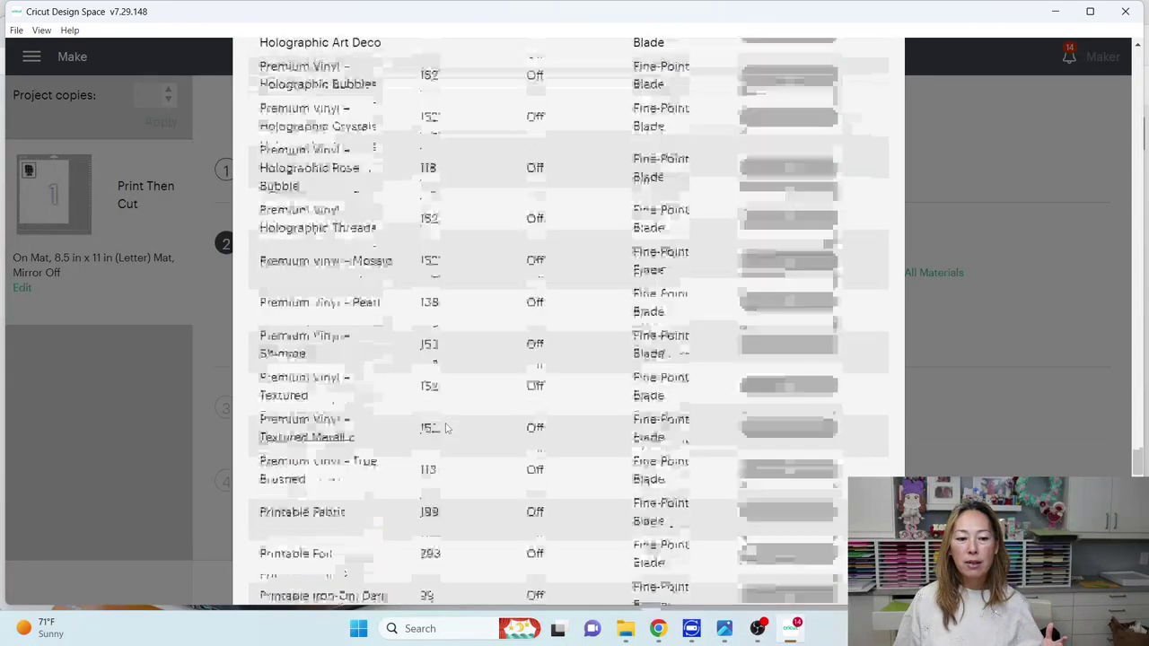
pyautogui.scroll(-4, 448, 427)
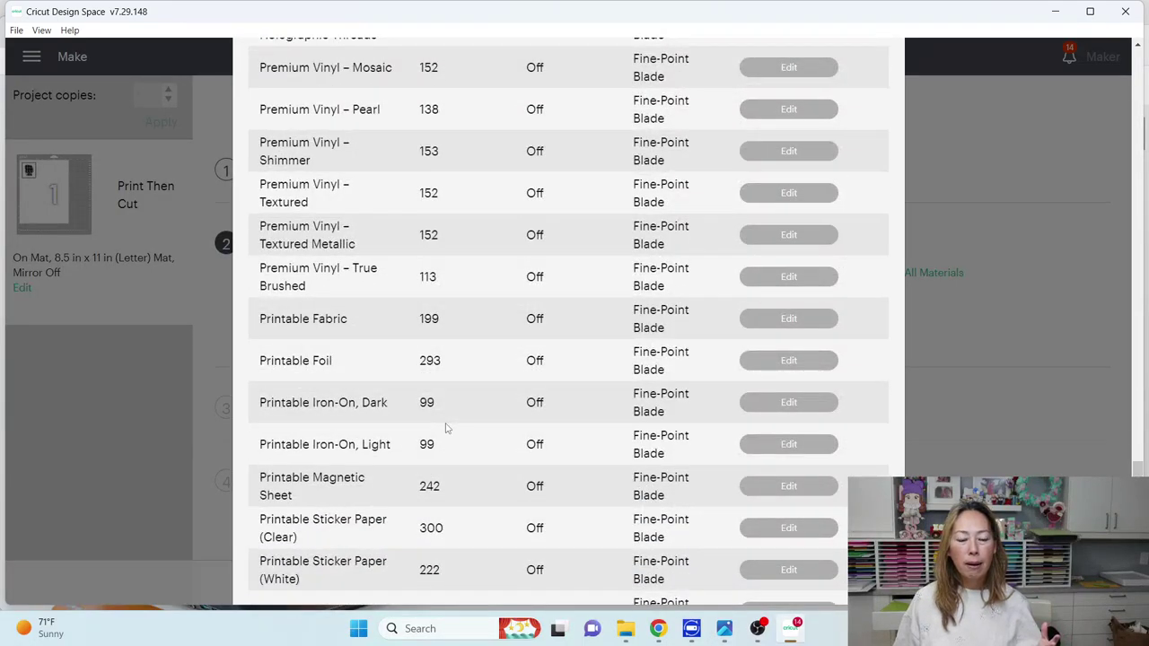
pyautogui.scroll(-2, 446, 428)
pyautogui.scroll(-3, 446, 428)
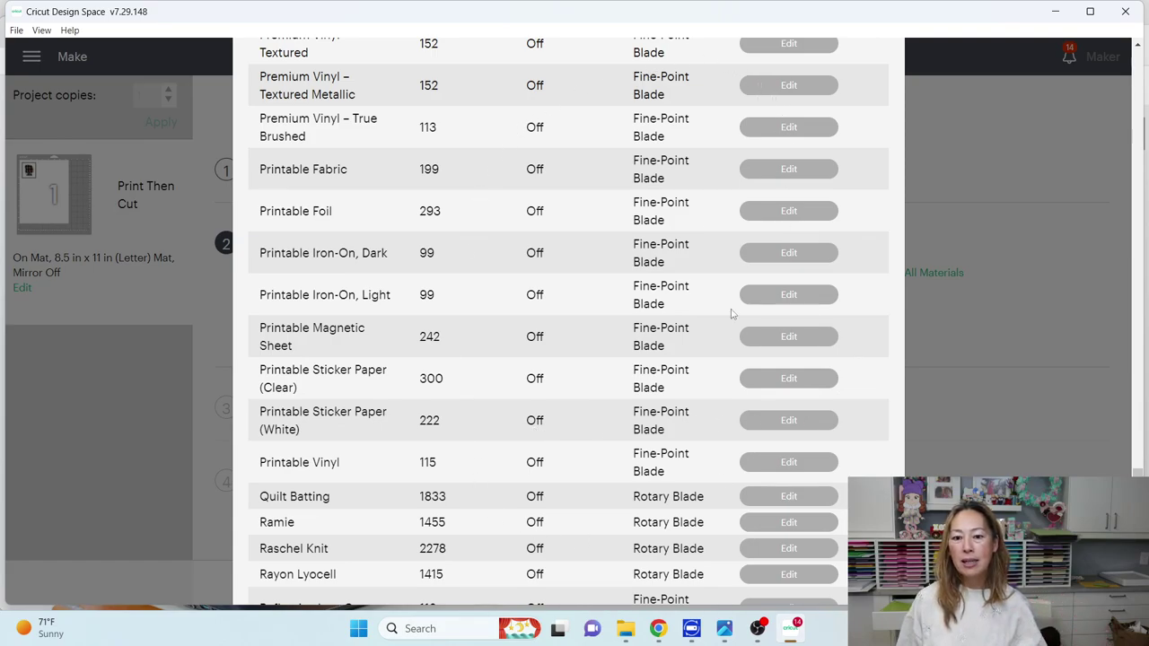
pyautogui.scroll(-5, 692, 229)
pyautogui.scroll(-5, 673, 270)
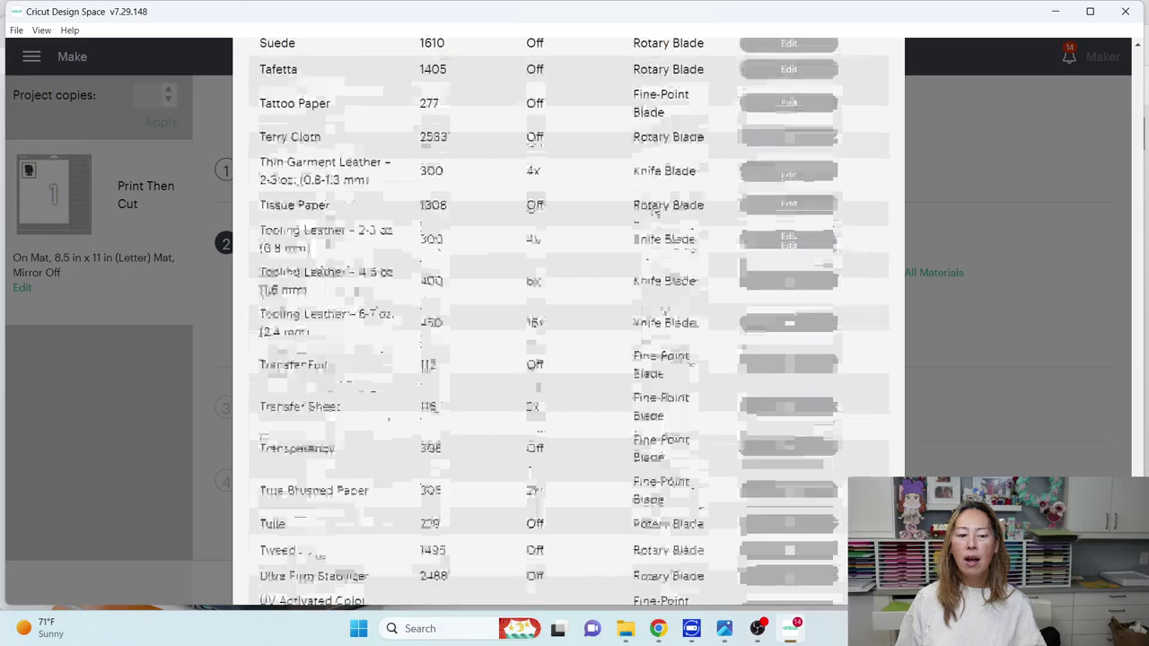
pyautogui.scroll(-5, 642, 319)
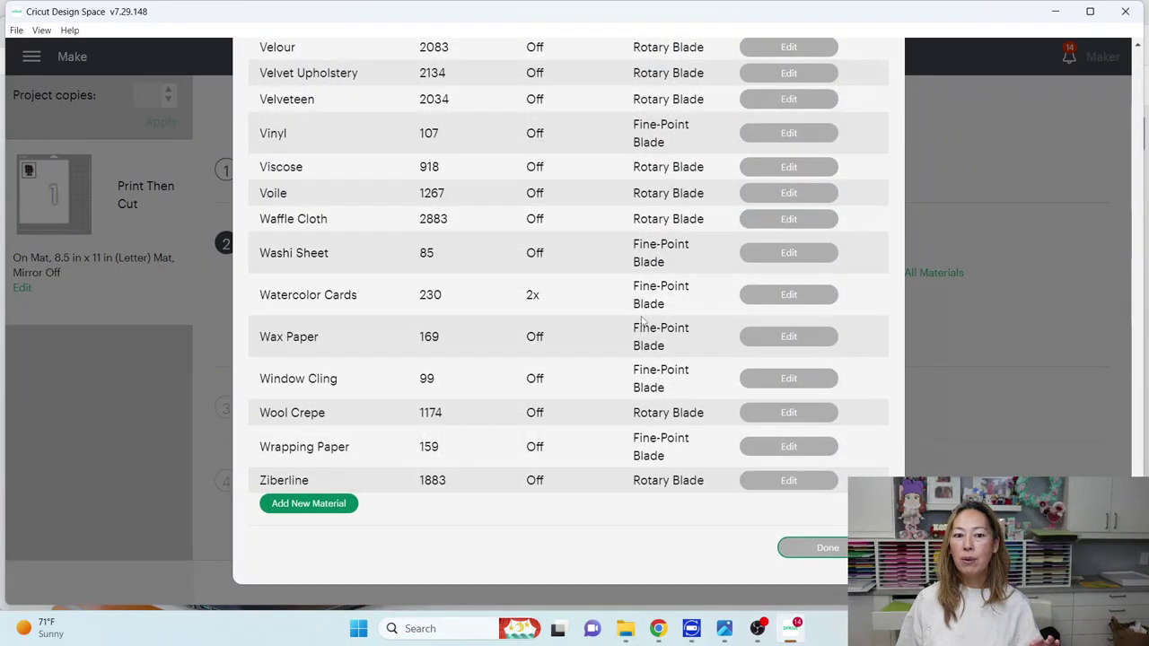
pyautogui.scroll(3, 642, 318)
pyautogui.scroll(3, 637, 320)
pyautogui.scroll(1, 636, 319)
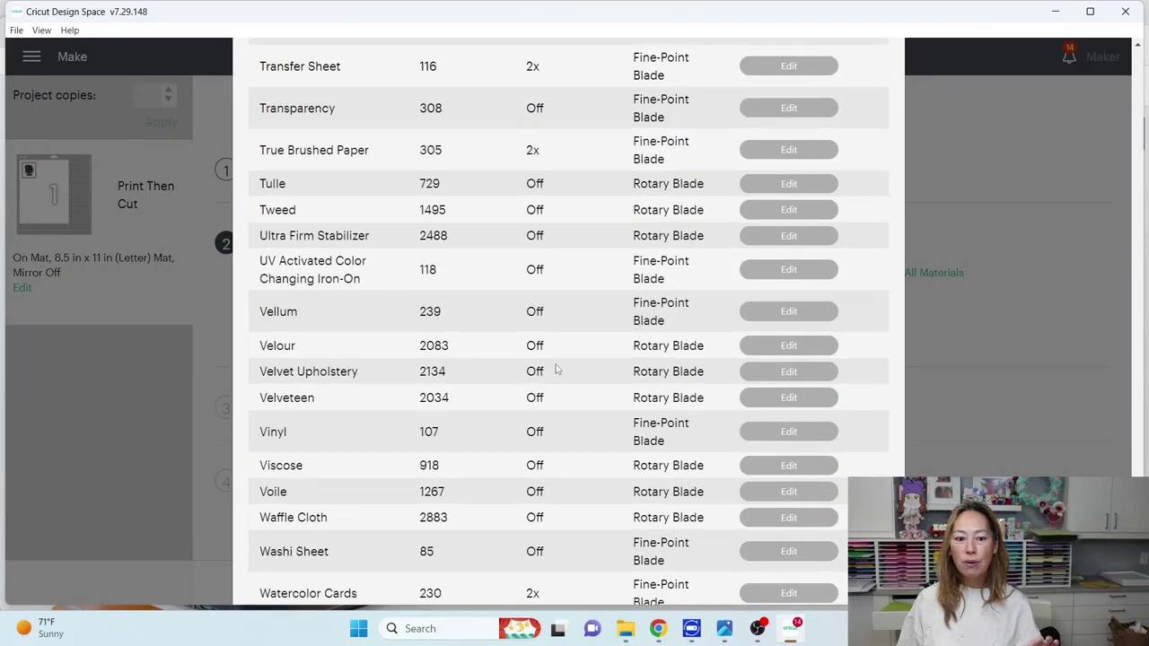
pyautogui.scroll(3, 481, 406)
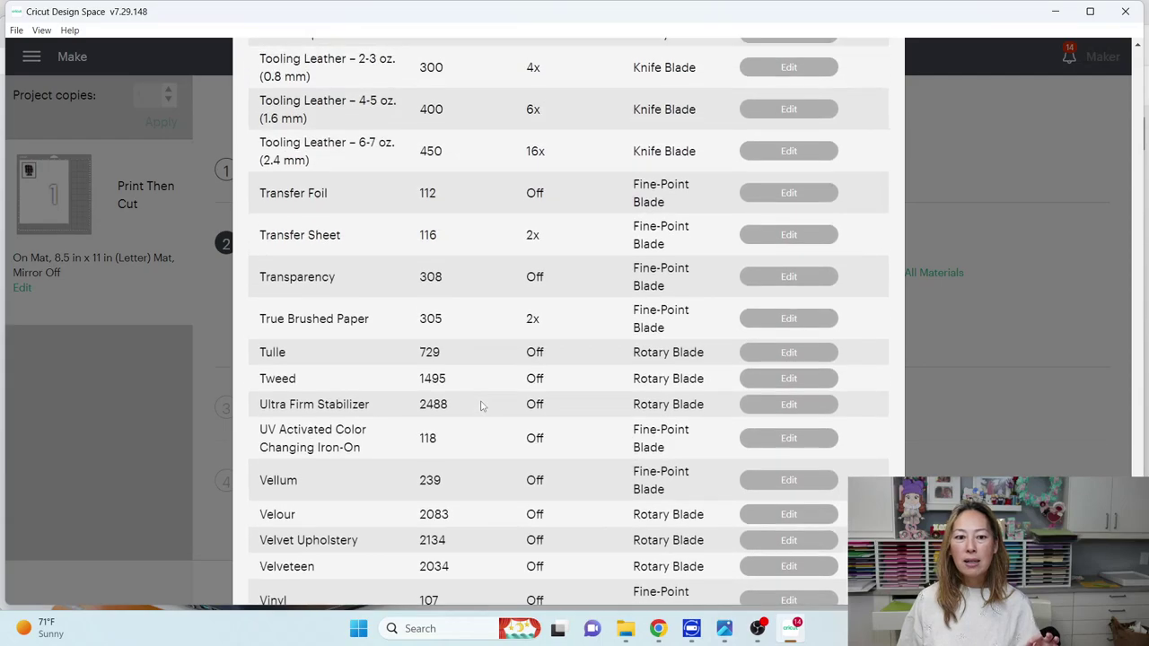
pyautogui.scroll(3, 481, 406)
pyautogui.scroll(1, 481, 406)
pyautogui.scroll(3, 482, 406)
pyautogui.scroll(4, 481, 406)
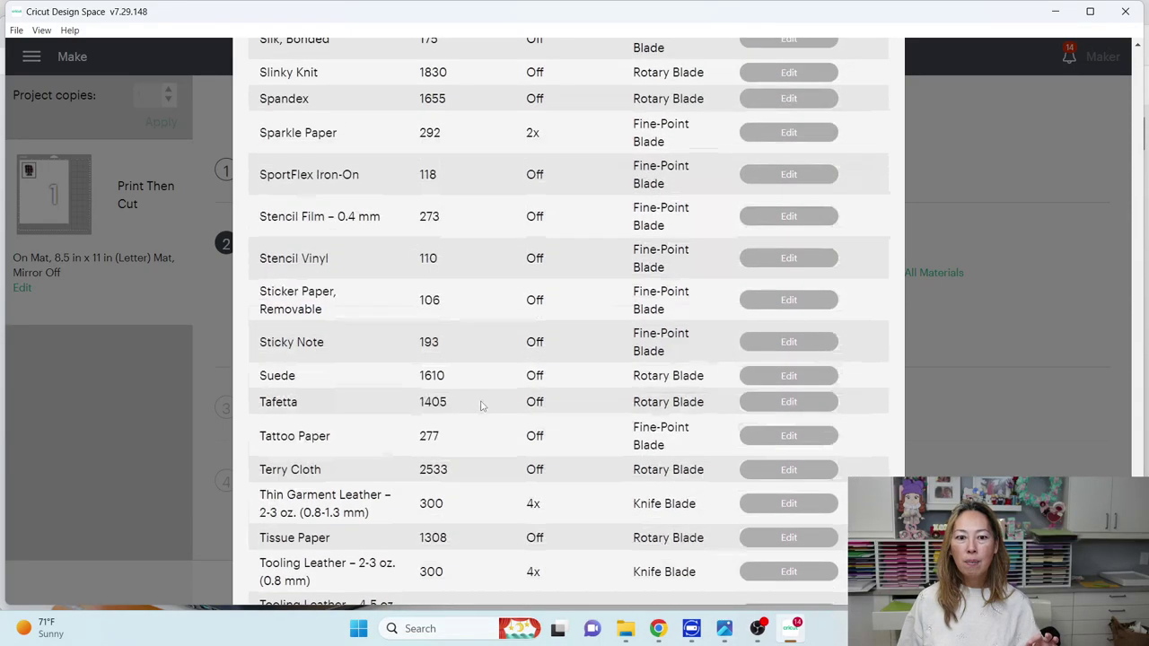
pyautogui.scroll(2, 481, 406)
pyautogui.scroll(1, 480, 405)
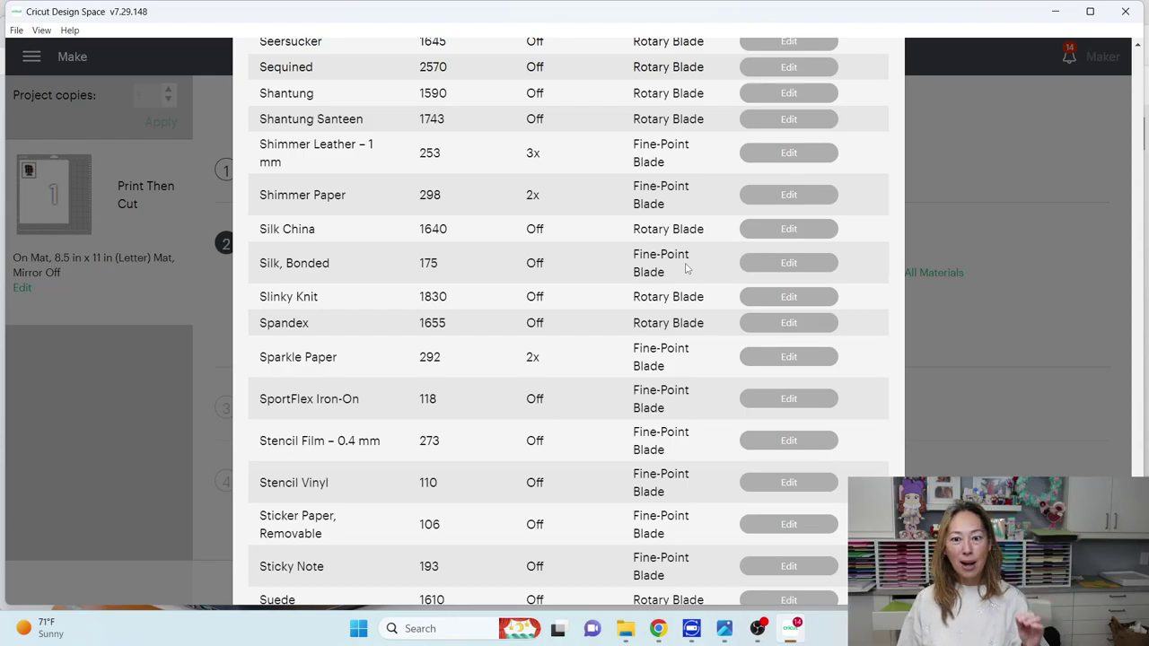
pyautogui.scroll(-3, 572, 359)
pyautogui.scroll(2, 571, 359)
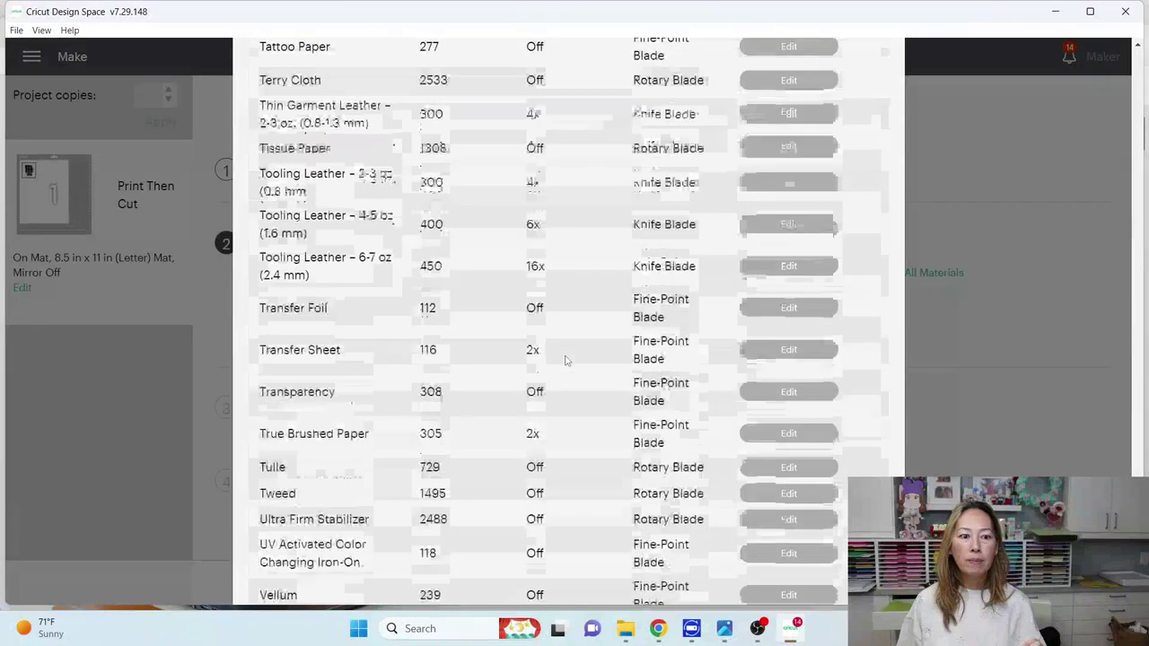
pyautogui.scroll(1, 326, 368)
pyautogui.scroll(4, 326, 341)
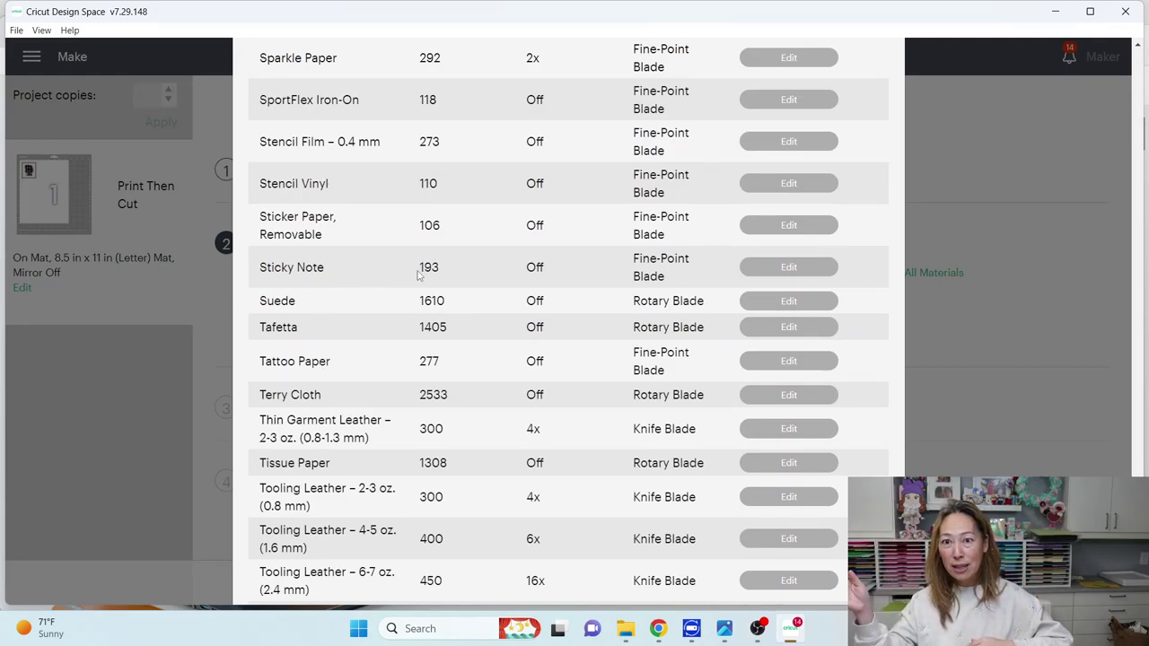
pyautogui.scroll(1, 440, 292)
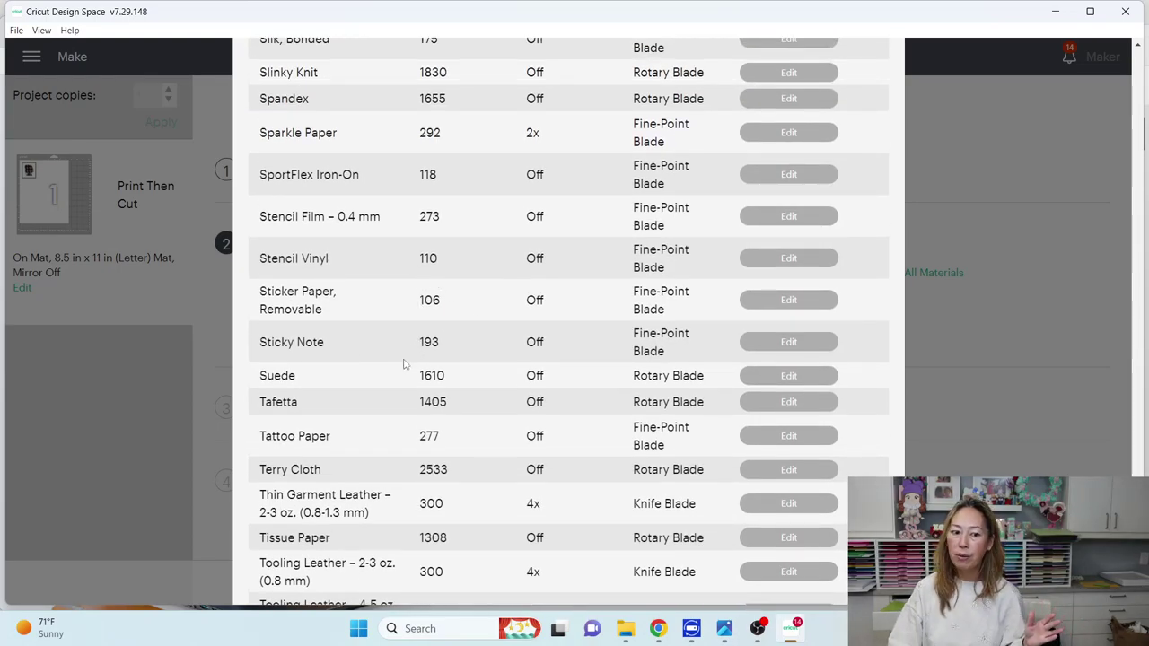
pyautogui.scroll(-10, 404, 364)
pyautogui.scroll(-5, 538, 376)
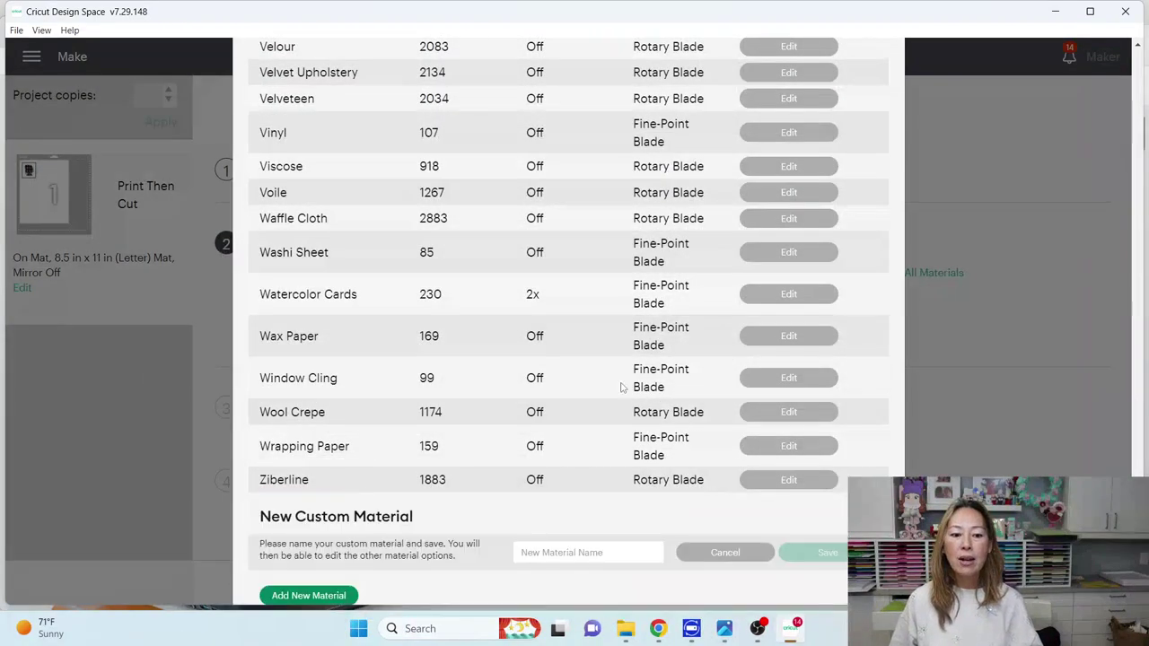
pyautogui.scroll(-1, 664, 386)
# Name the new material 'Sticker', set its cut pressure to 201, and save it.
pyautogui.click(599, 459)
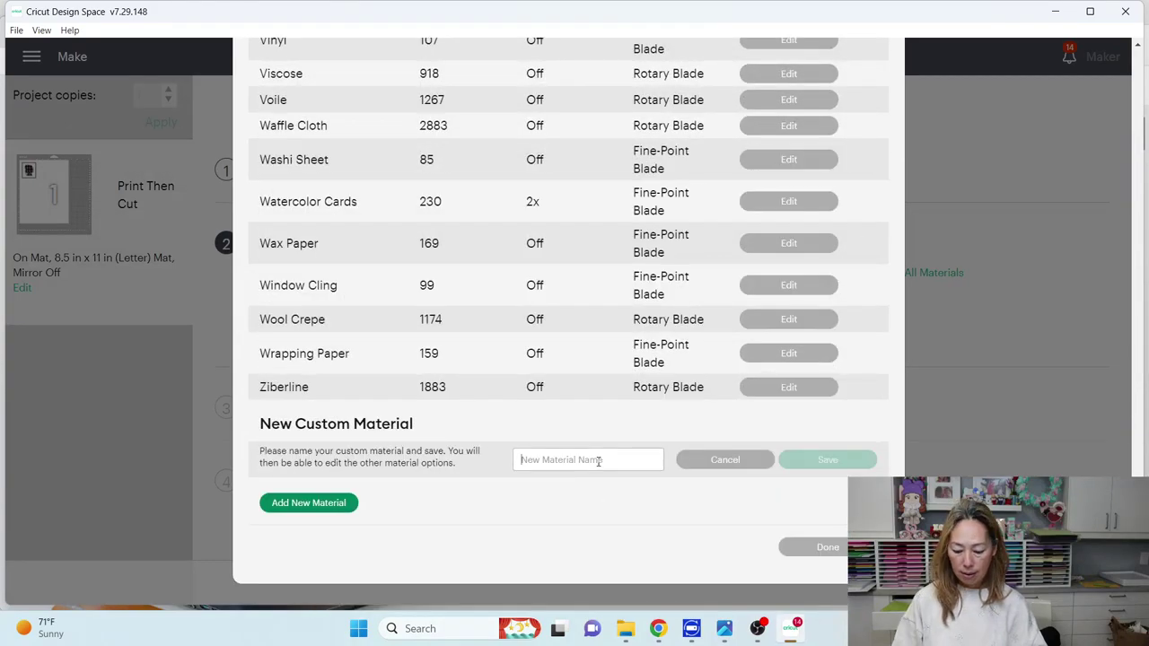
pyautogui.write('Sticker')
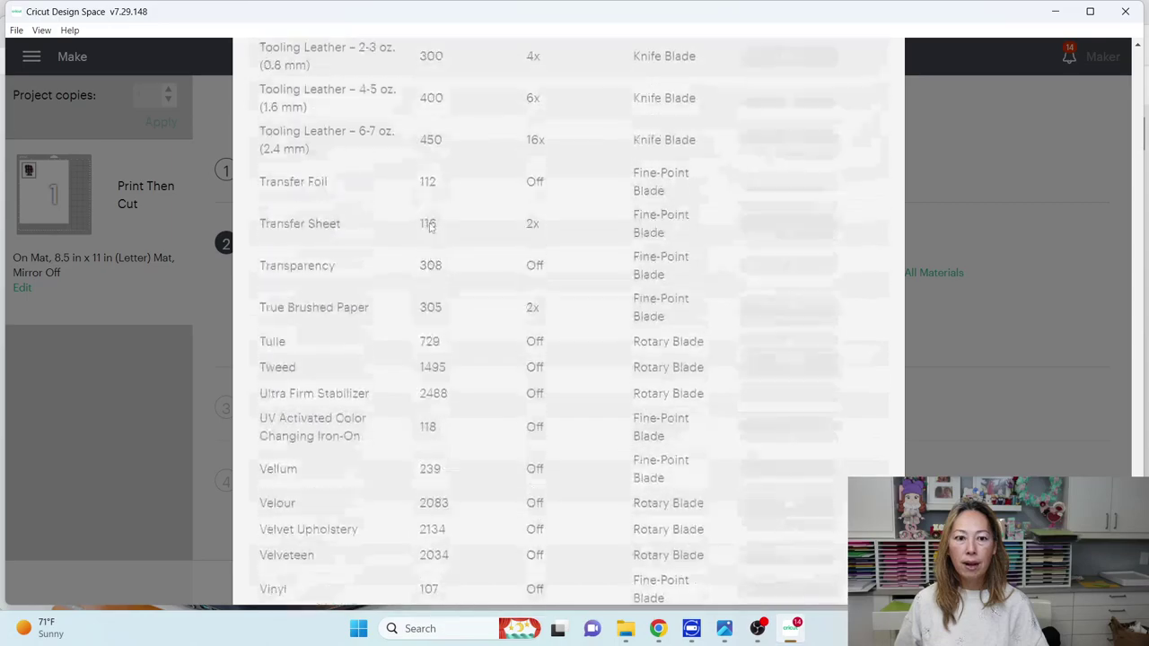
pyautogui.scroll(2, 439, 112)
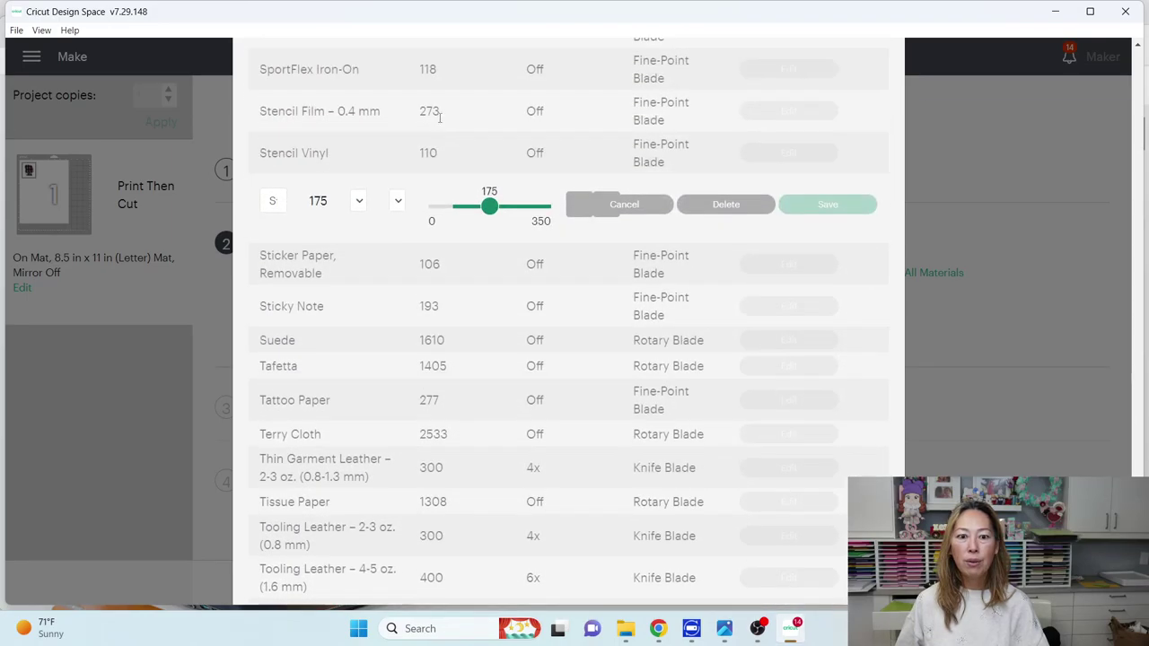
pyautogui.moveTo(488, 208); pyautogui.dragTo(481, 207)
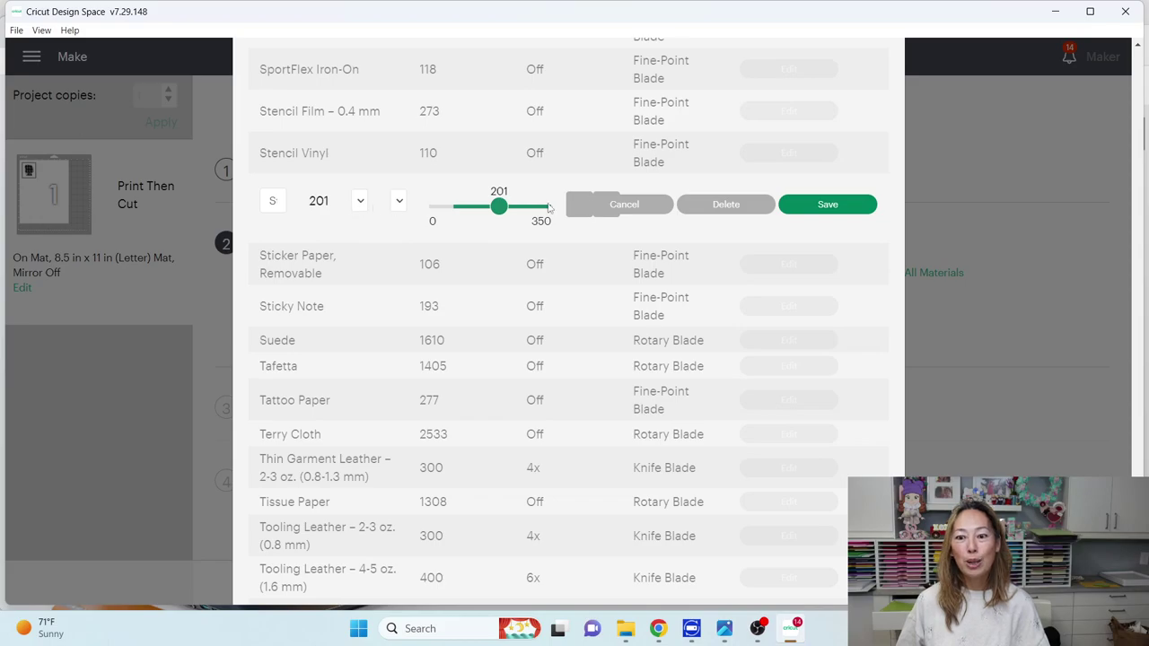
pyautogui.click(802, 205)
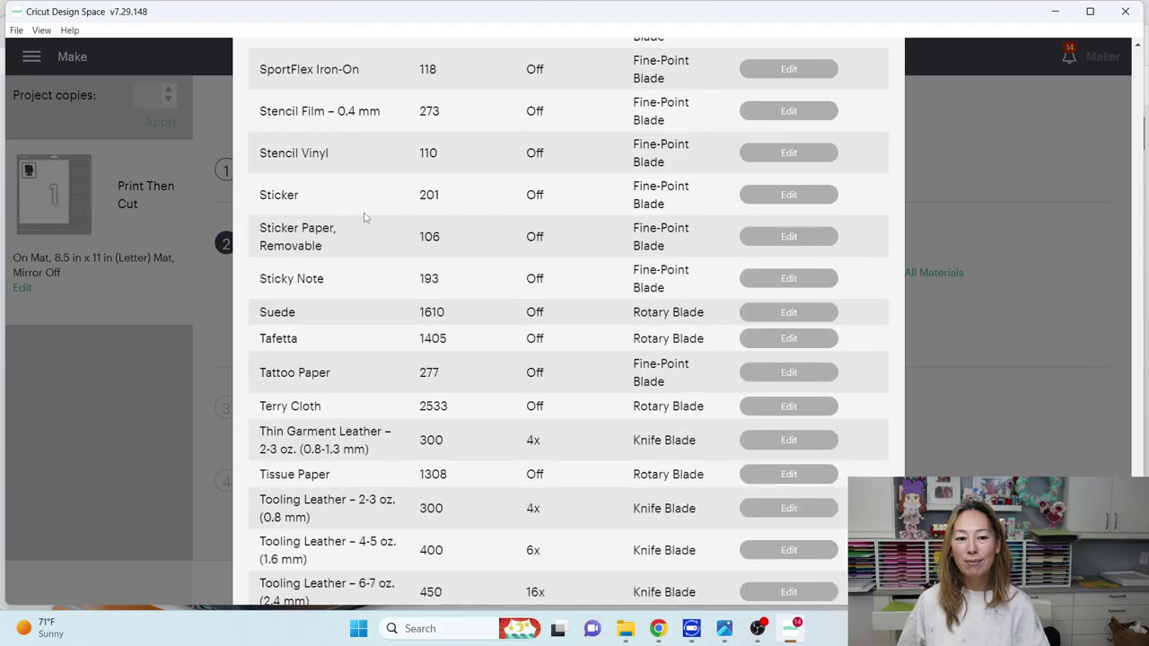